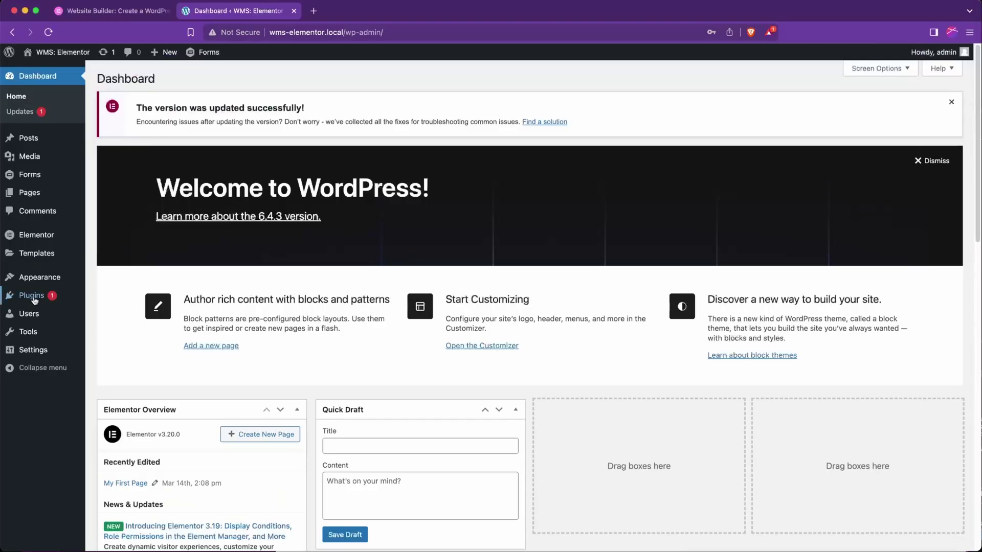
Find WooCommerce in the plugin directory by searching 'woocommerce', install it and activate it
mouse_move(31, 296)
click(106, 303)
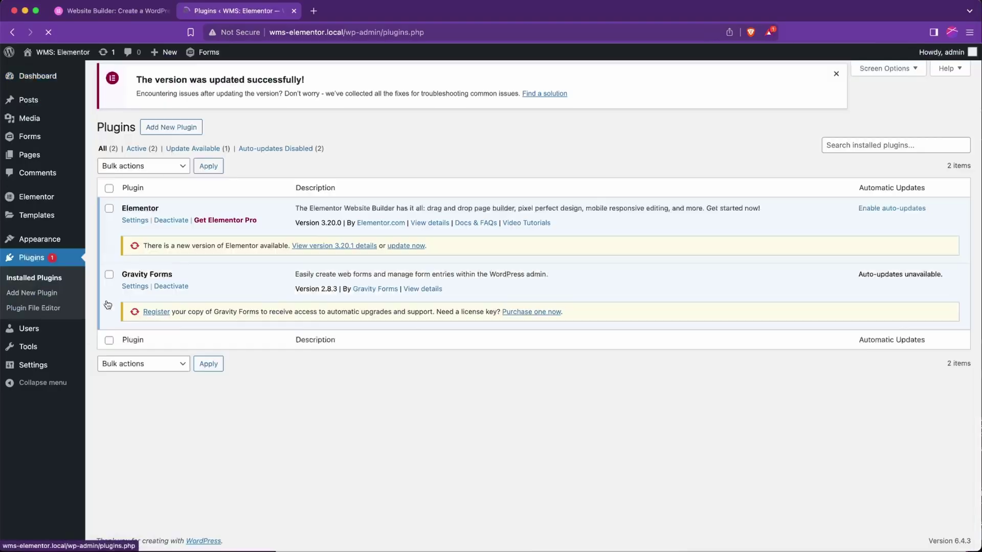
click(173, 78)
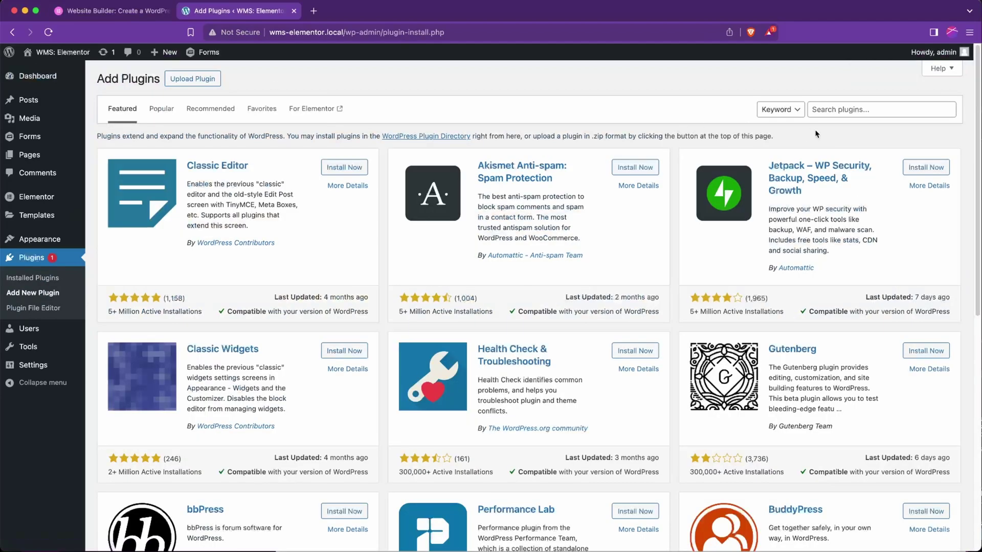
click(846, 109)
text(woocommerce)
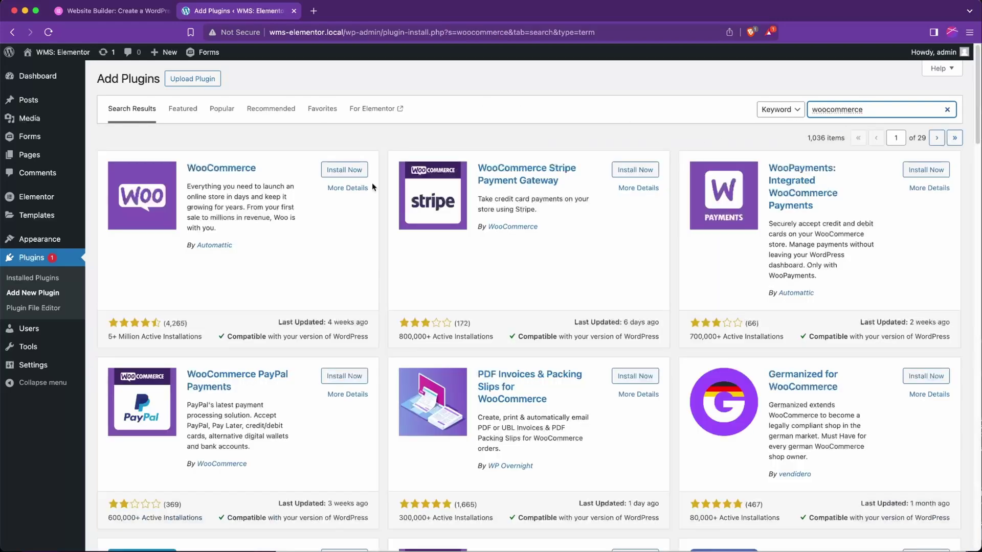
click(336, 170)
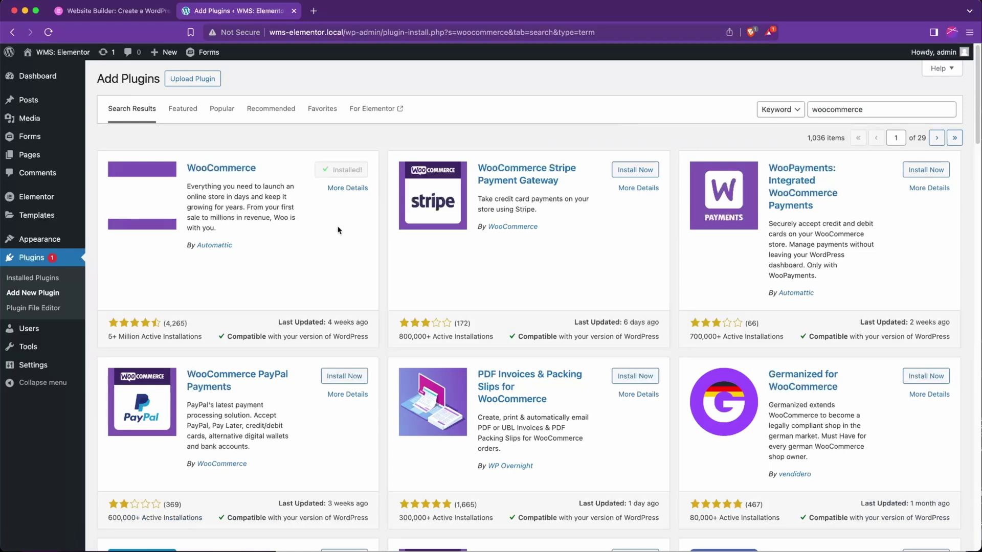
click(345, 175)
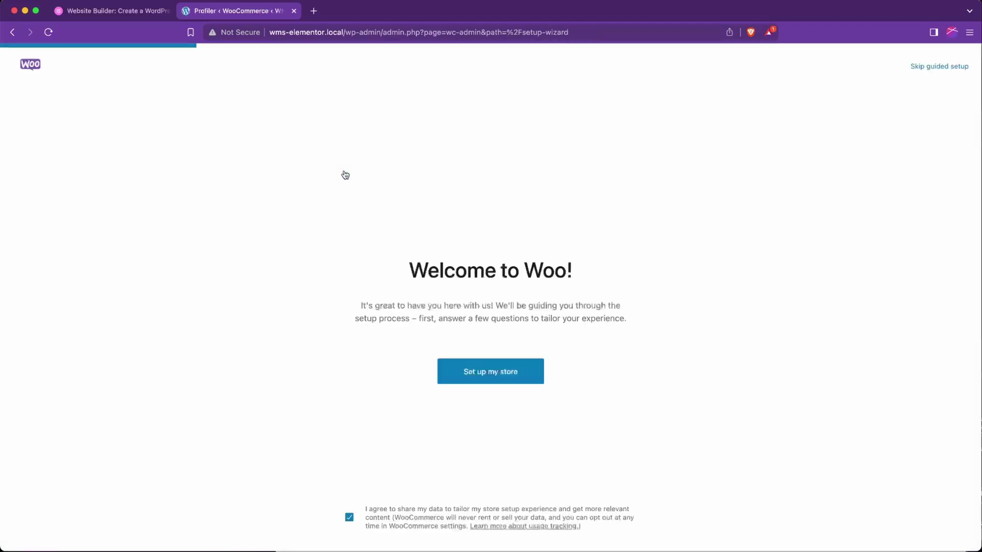
Skip the guided setup with Canada as the business location, then start a new variable product
click(925, 67)
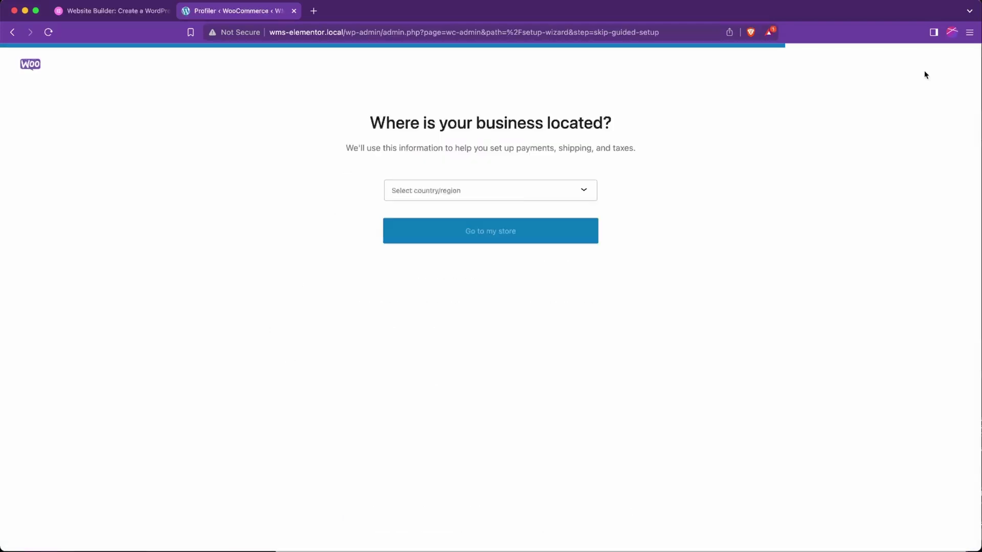
click(545, 197)
text(ca)
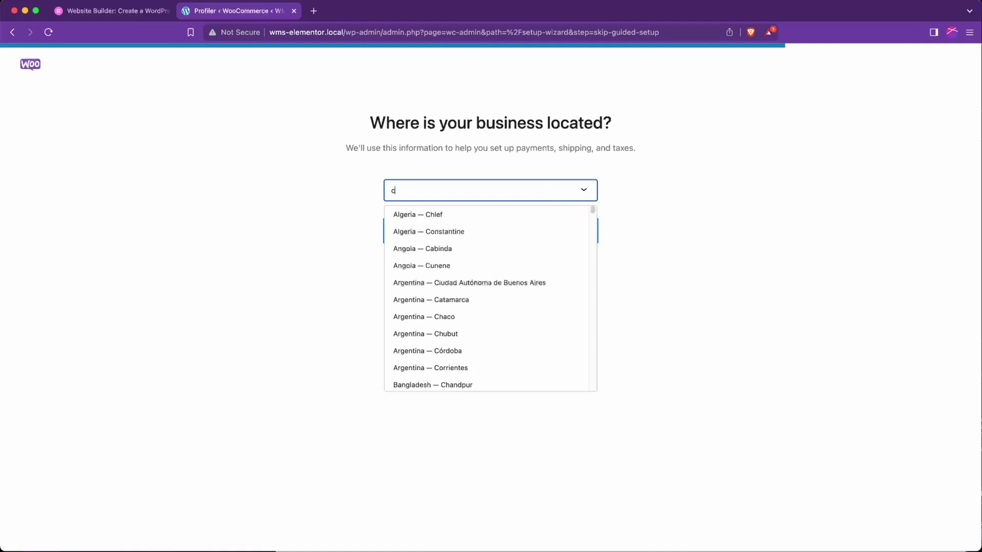
text(na)
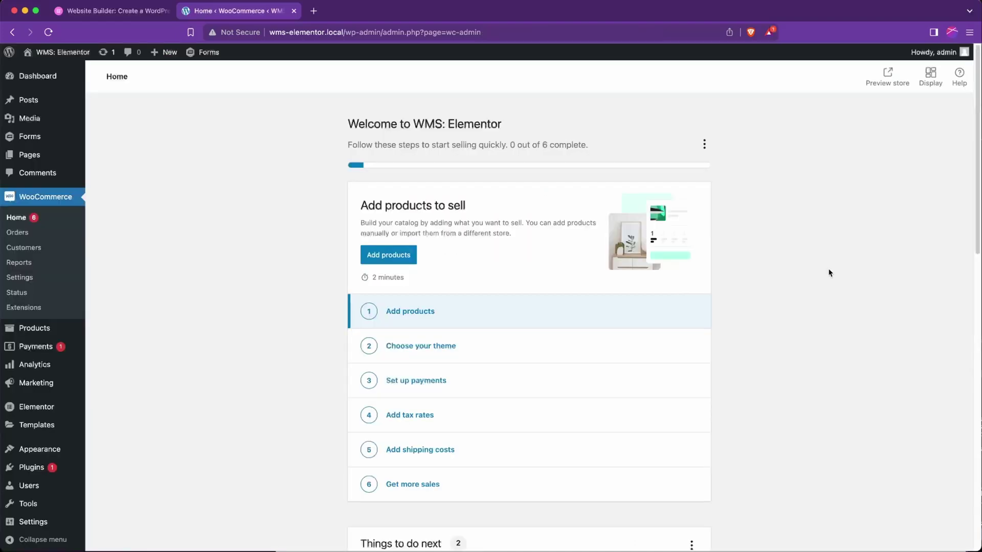
click(391, 259)
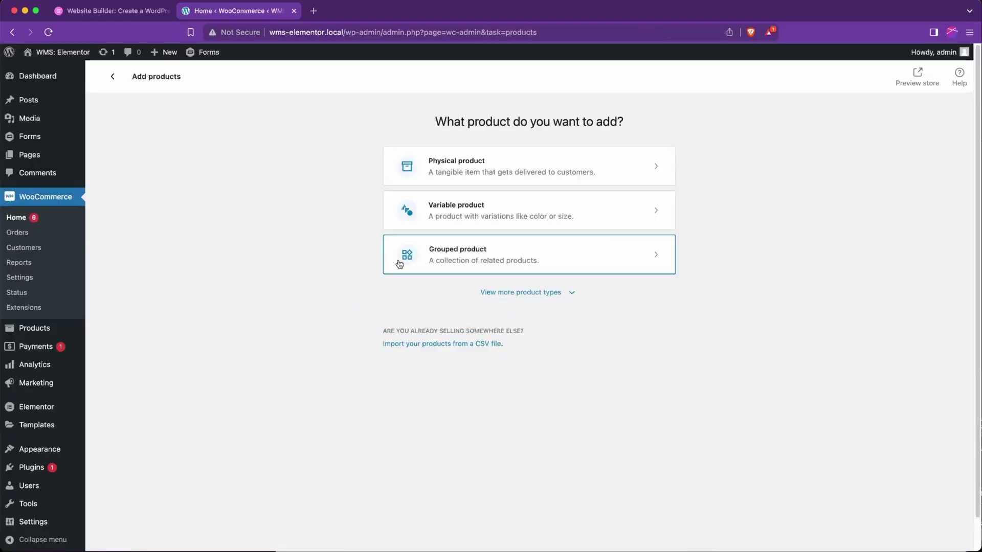
click(463, 213)
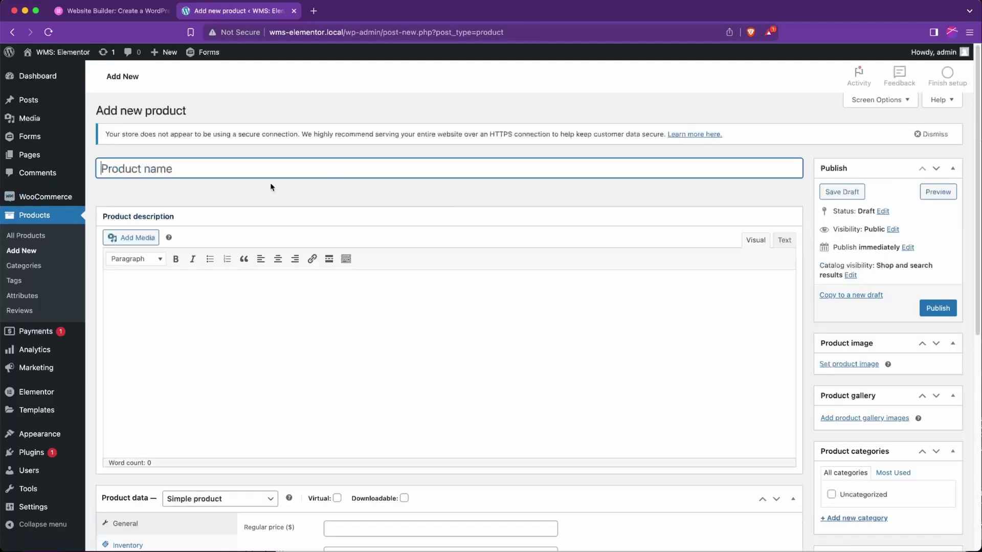
Name the product and set its product data type to Variable product
text(Product 1)
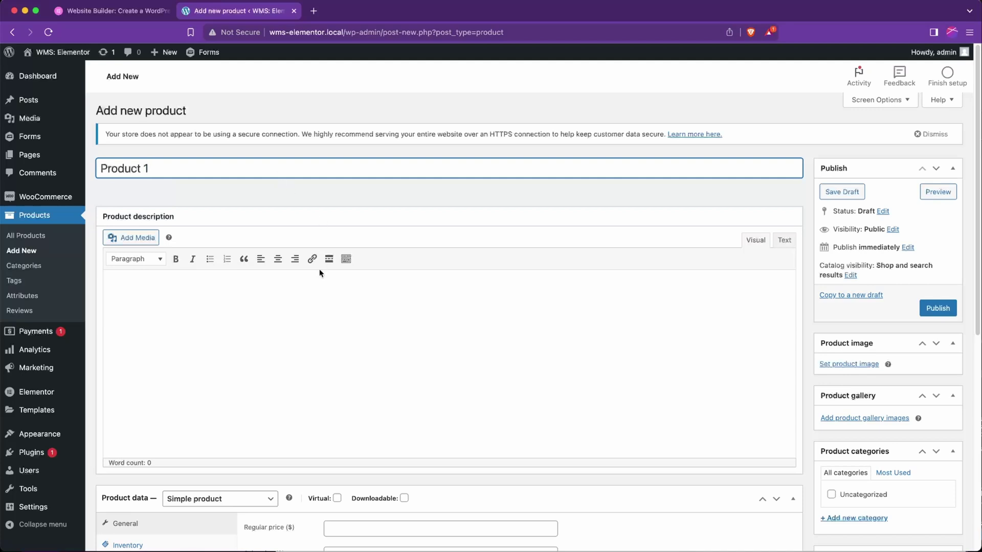
scroll(322, 267, down, 5)
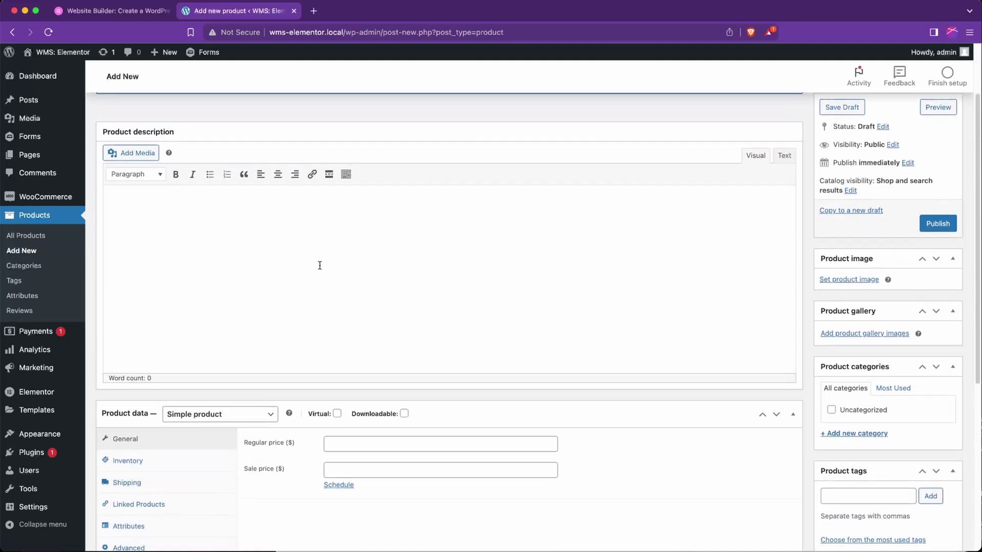
scroll(282, 305, down, 1)
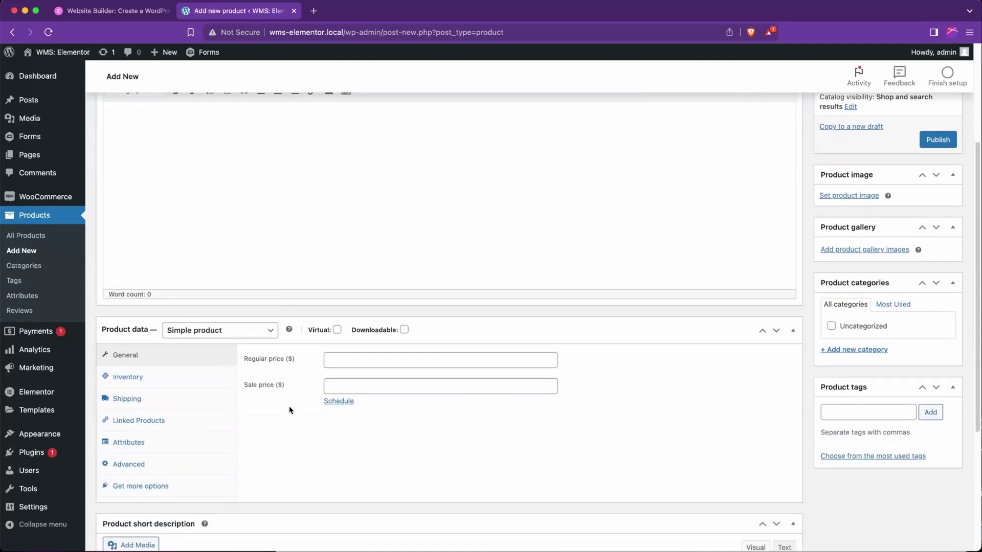
scroll(303, 401, up, 1)
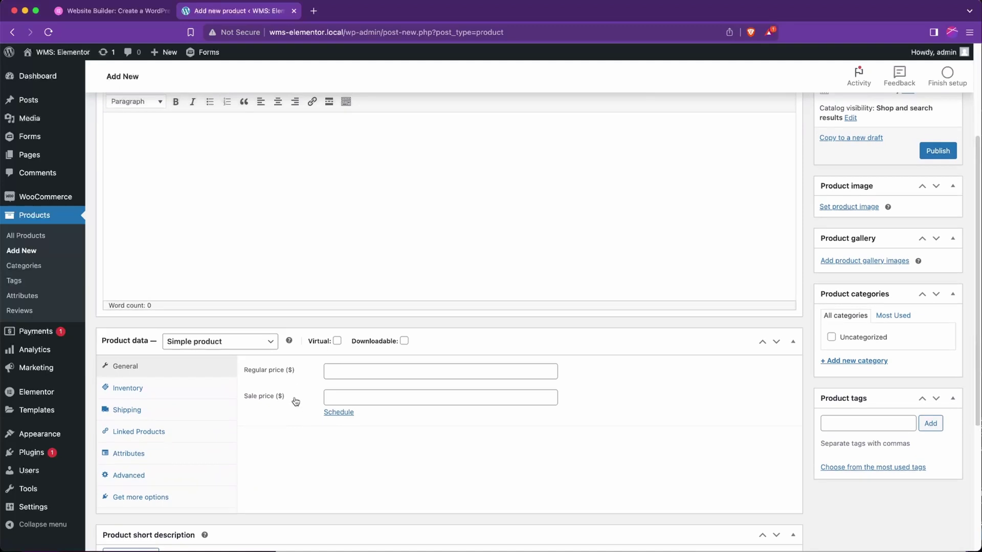
click(242, 341)
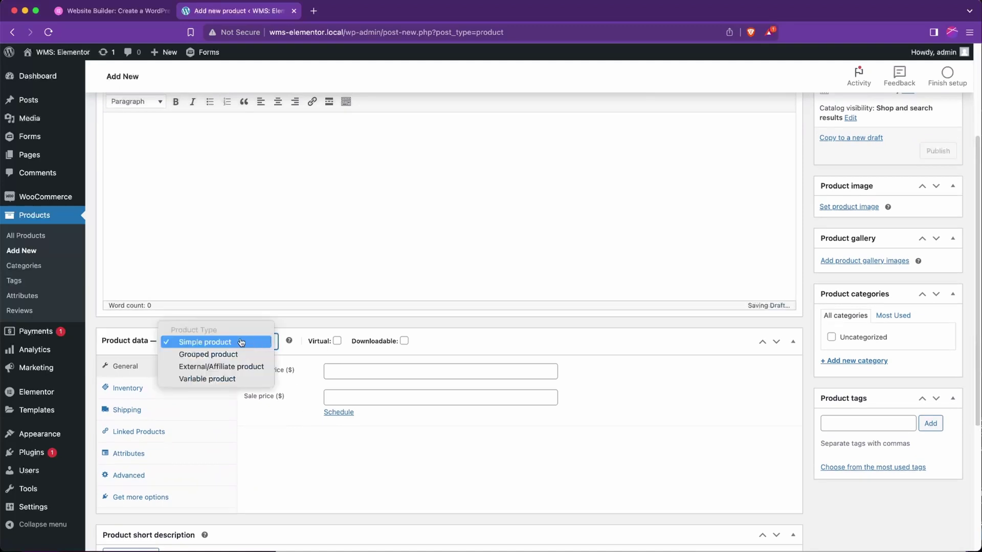
click(225, 379)
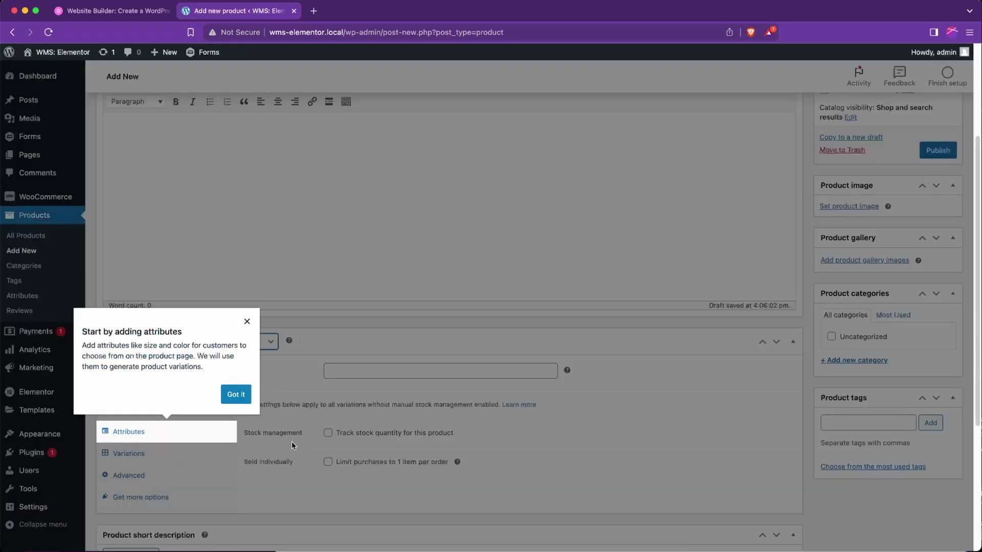
click(236, 394)
Add and save a 'Size' attribute with values Small | Medium | Large
click(134, 434)
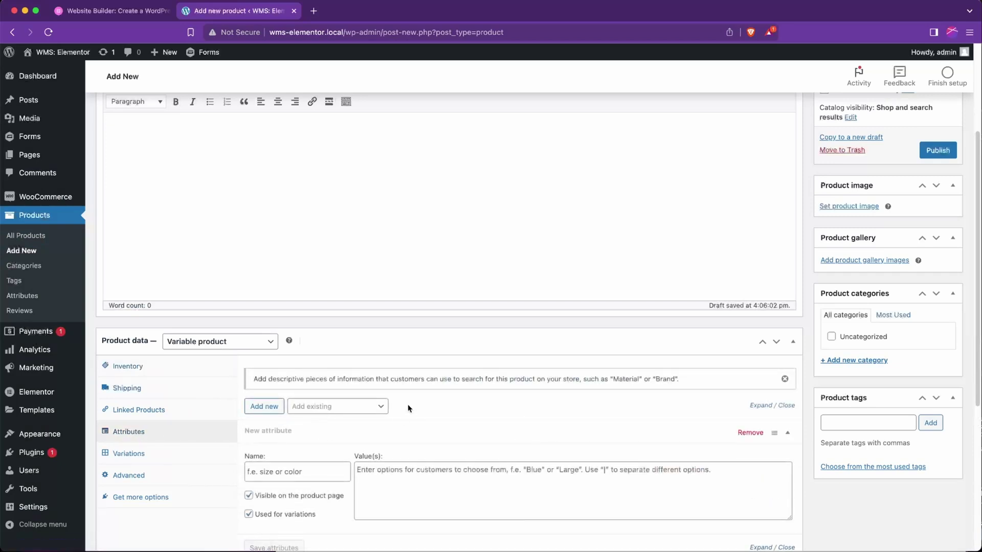
scroll(406, 404, down, 5)
click(290, 310)
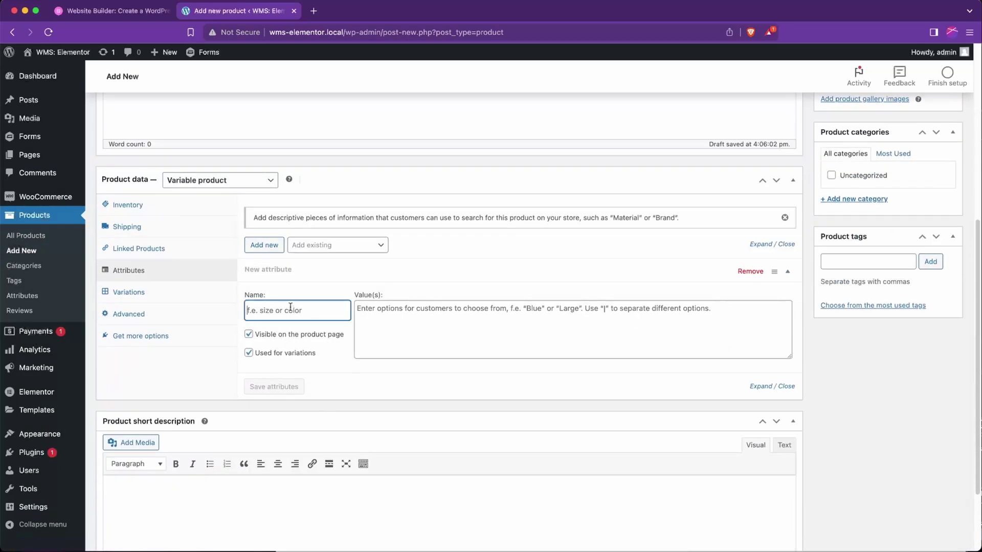
text(Size)
click(464, 320)
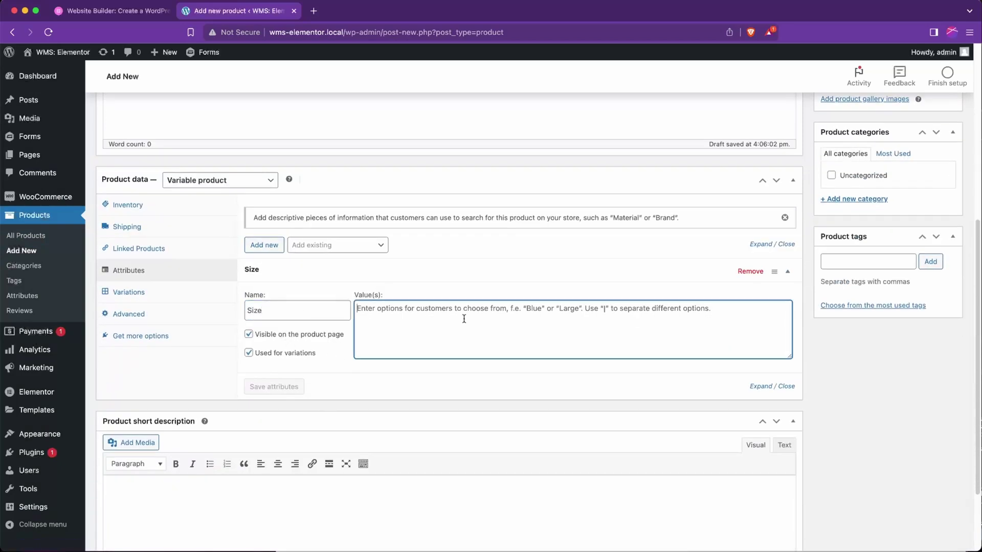
text(Small |)
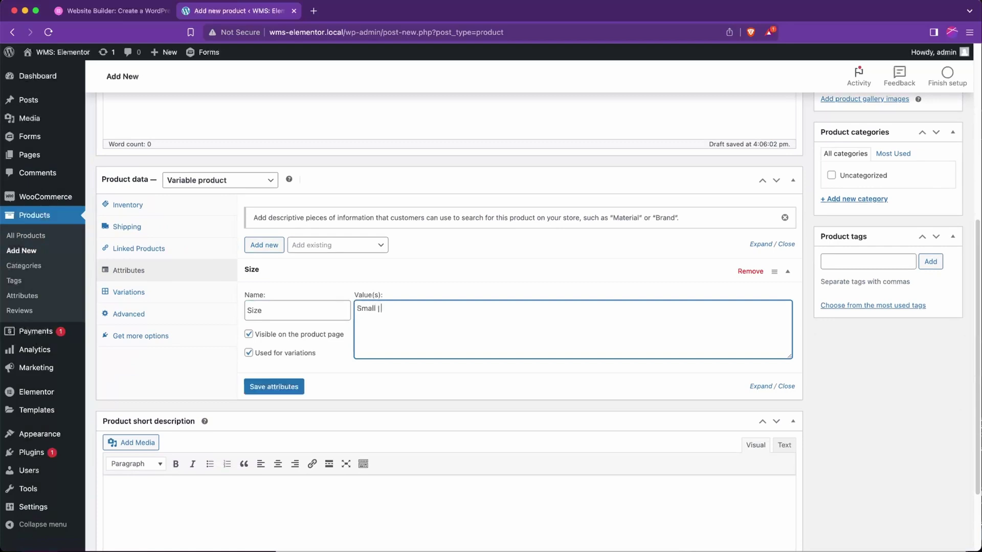
text( Medium | Large)
click(302, 385)
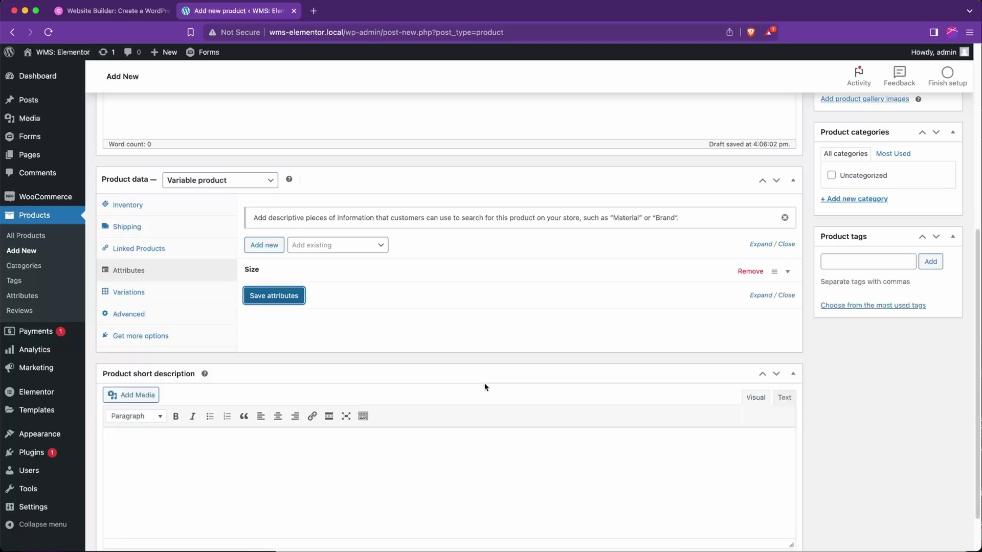
click(417, 277)
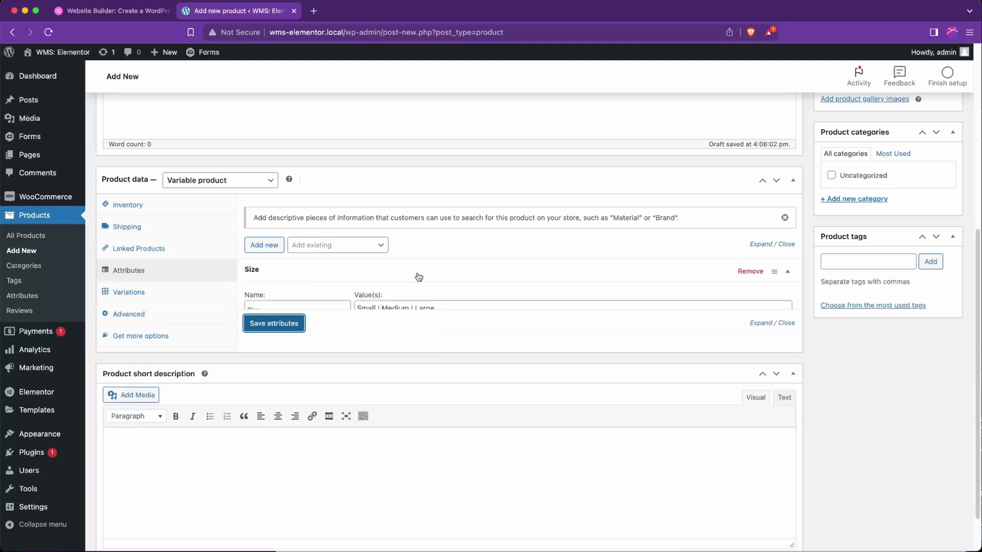
click(125, 292)
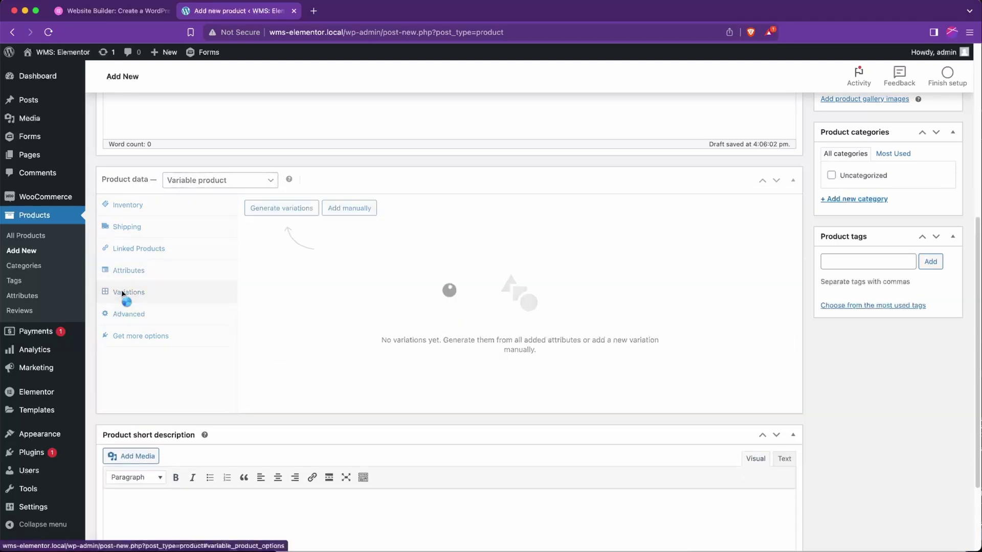
Generate variations from all attributes and give Small a regular price of 5
click(279, 211)
click(582, 114)
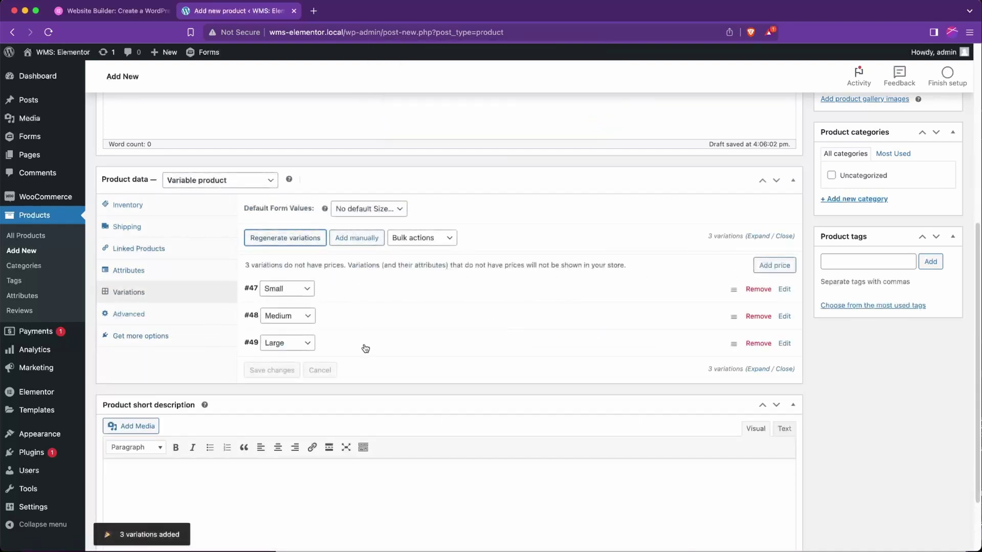
click(377, 290)
scroll(458, 340, down, 3)
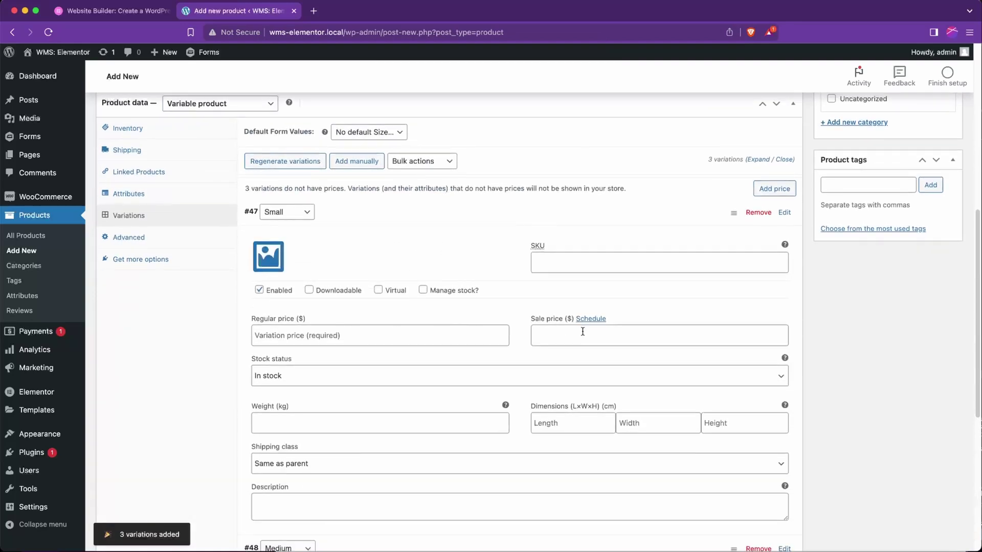
click(357, 321)
text(5)
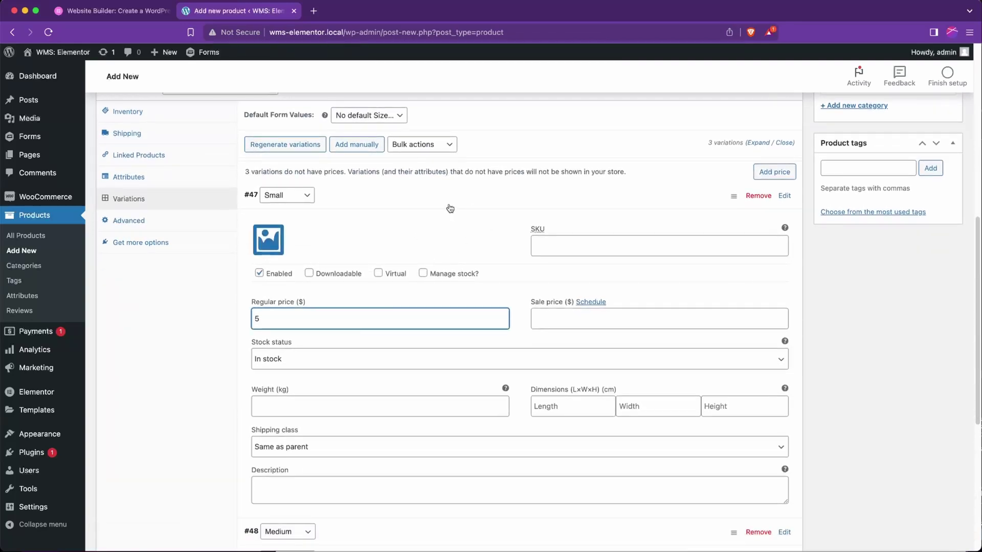
click(447, 206)
Price the Medium variation at 10 and Large at 15, then publish Product 1
click(346, 228)
click(305, 351)
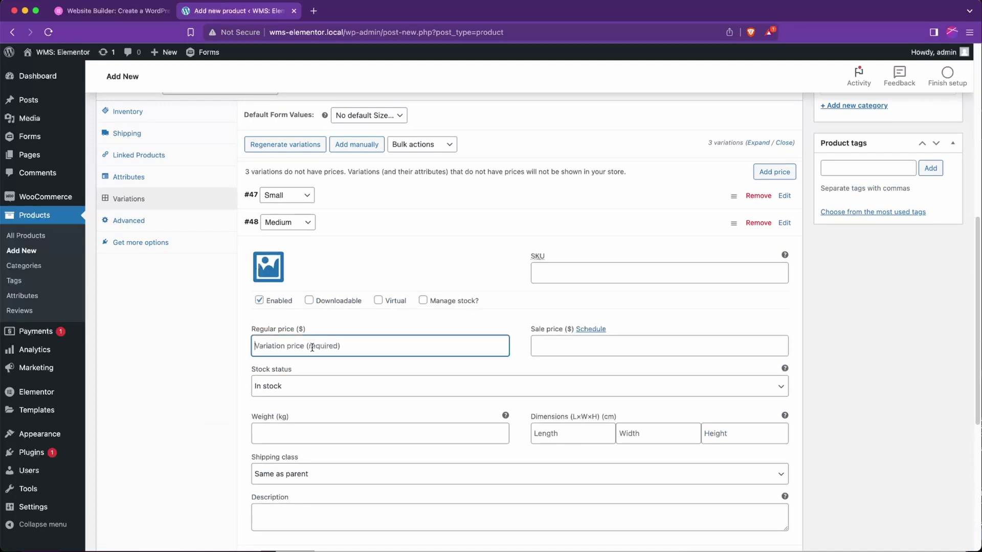
text(10)
click(360, 219)
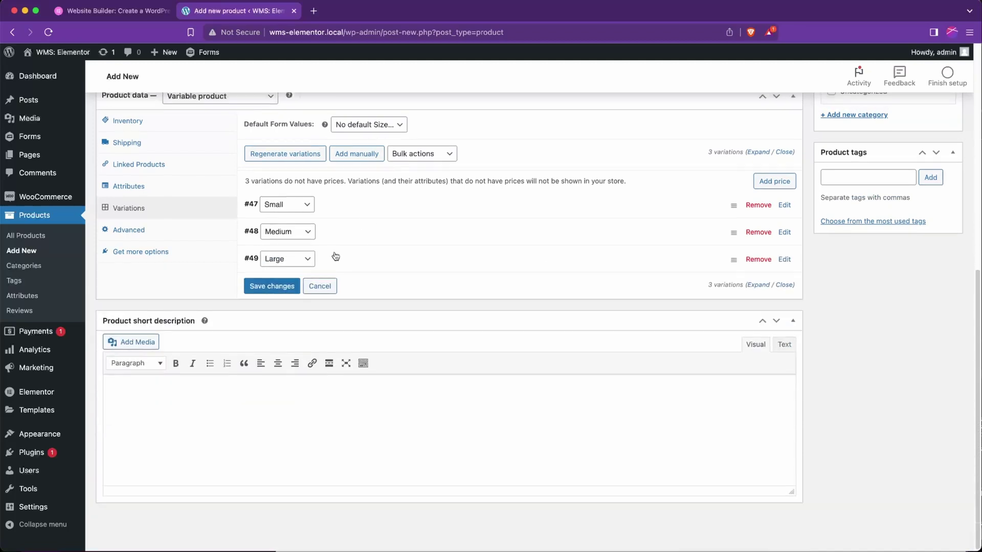
click(331, 254)
click(291, 366)
text(15)
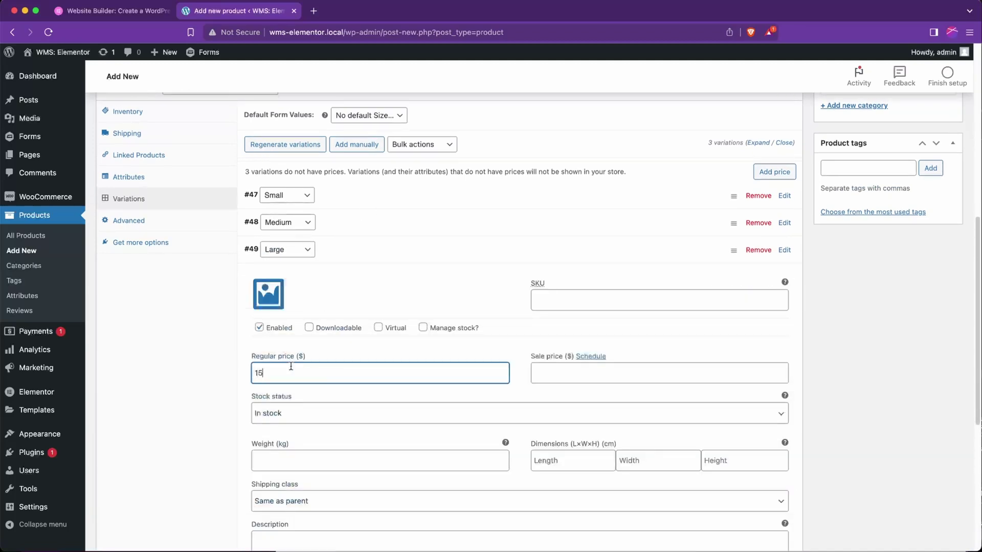
click(432, 254)
scroll(517, 269, up, 10)
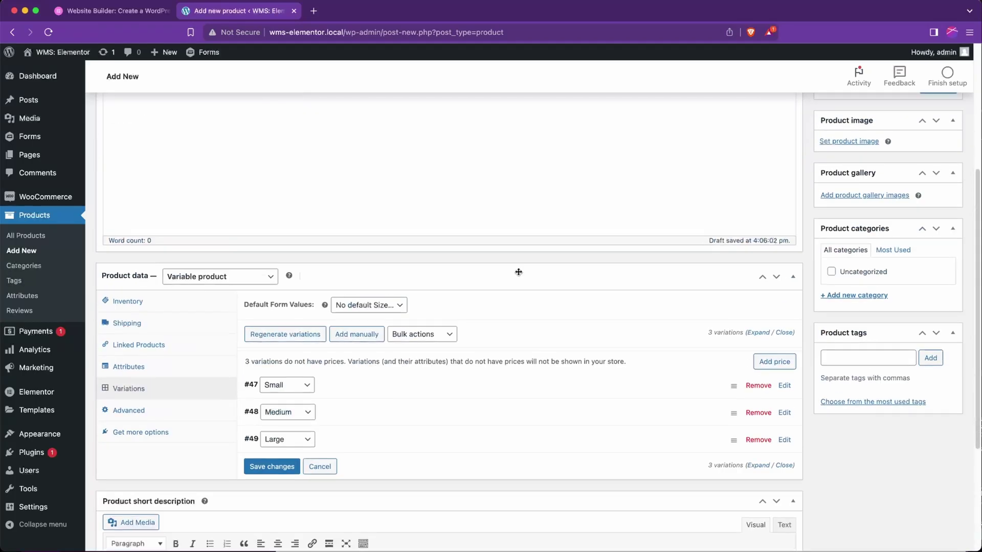
click(937, 308)
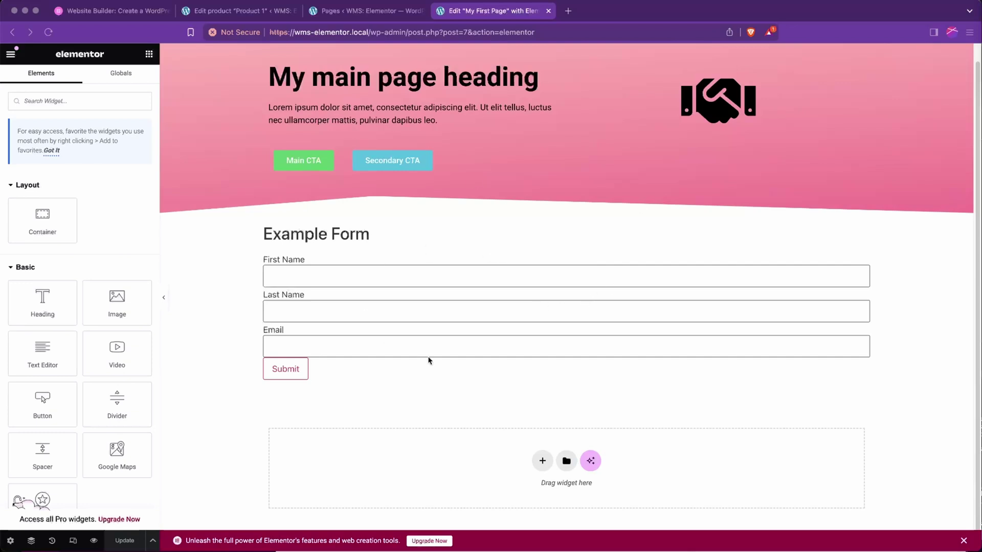
Add a row below the form with three column containers, set to full width
click(543, 461)
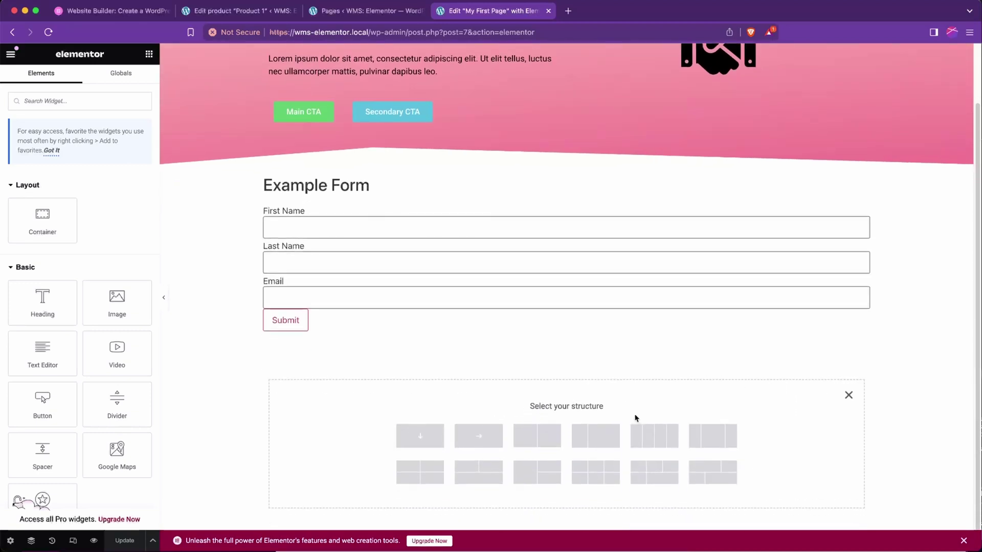
click(537, 438)
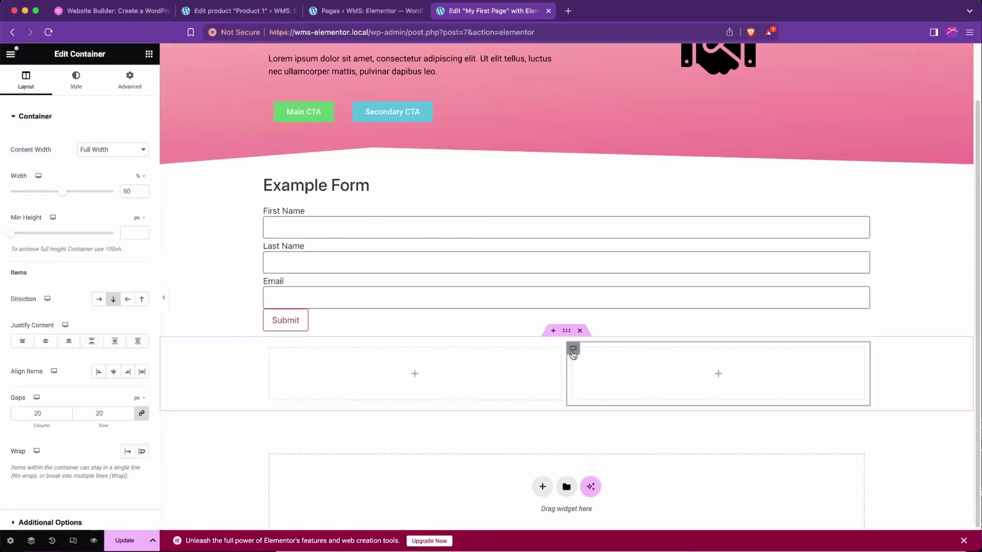
right_click(898, 365)
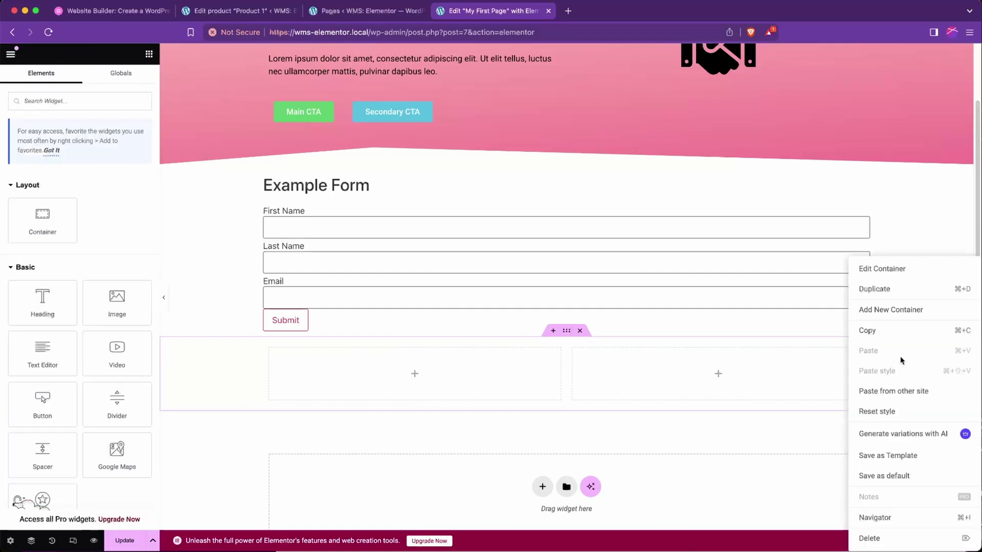
click(899, 309)
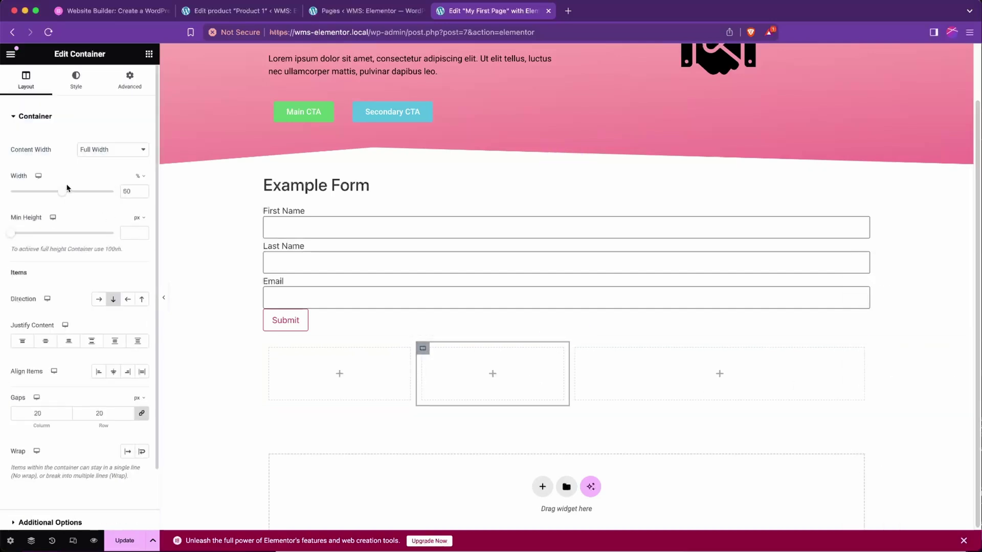
drag(62, 191, 168, 192)
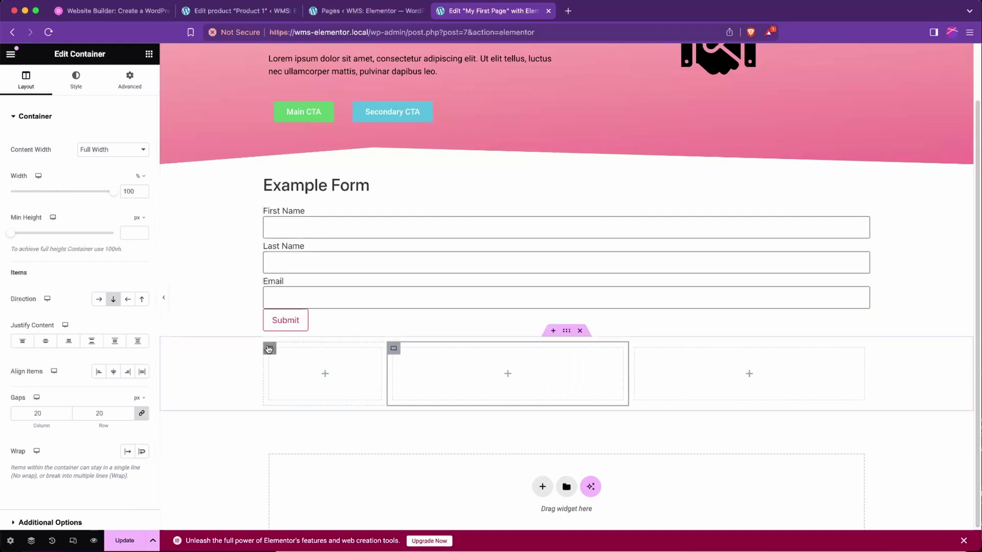
click(267, 348)
drag(62, 191, 174, 193)
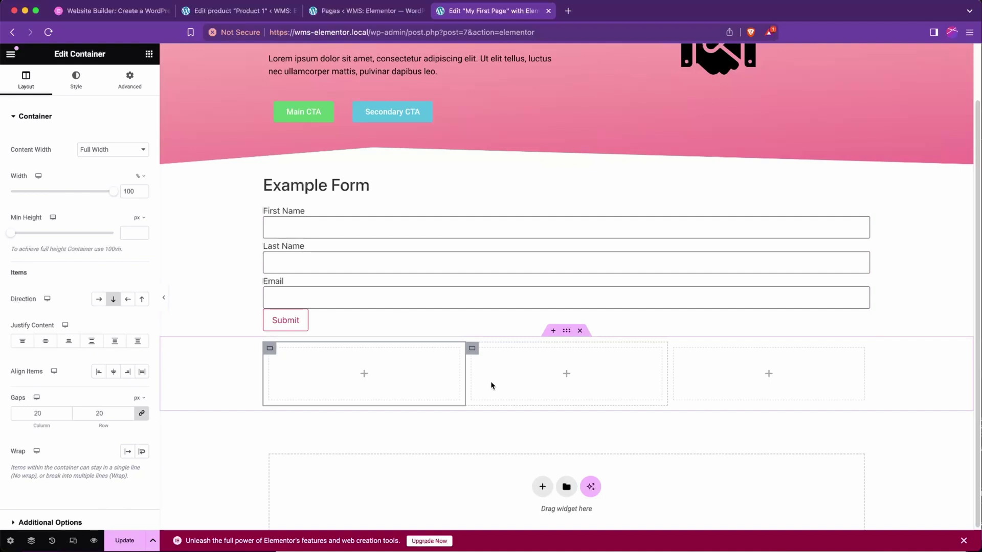
Give the first column a classic background colour of #FCFCFC
scroll(490, 381, down, 1)
click(81, 83)
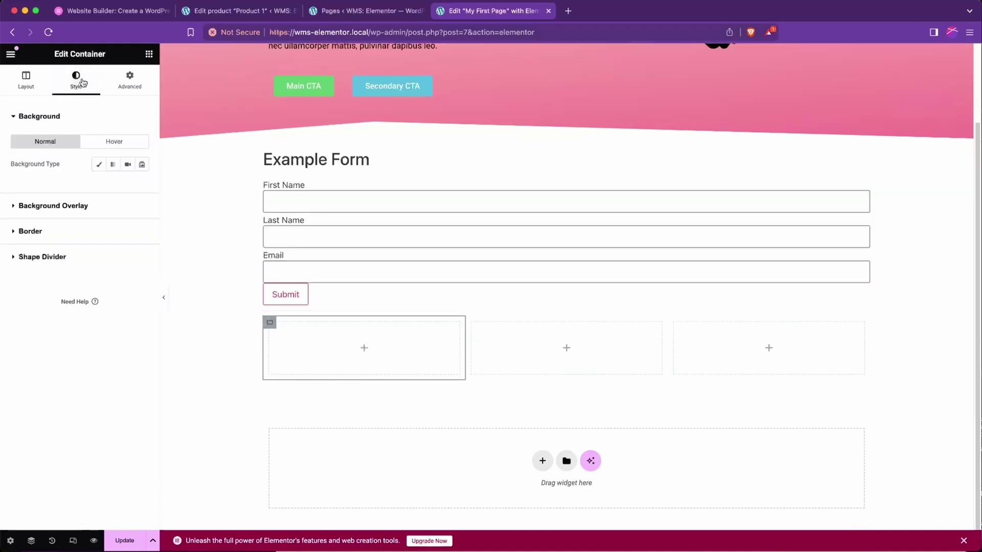
click(98, 164)
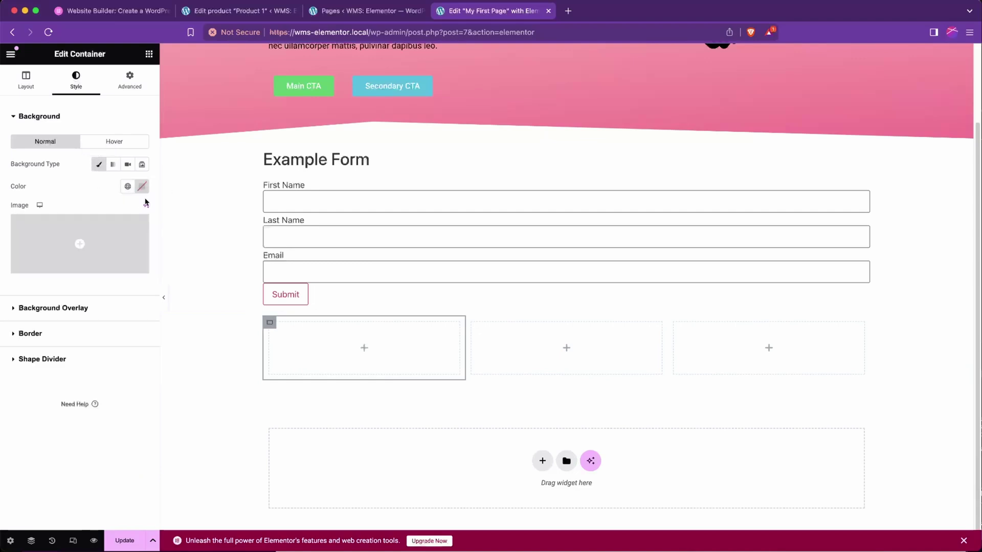
click(141, 186)
drag(115, 284, 71, 234)
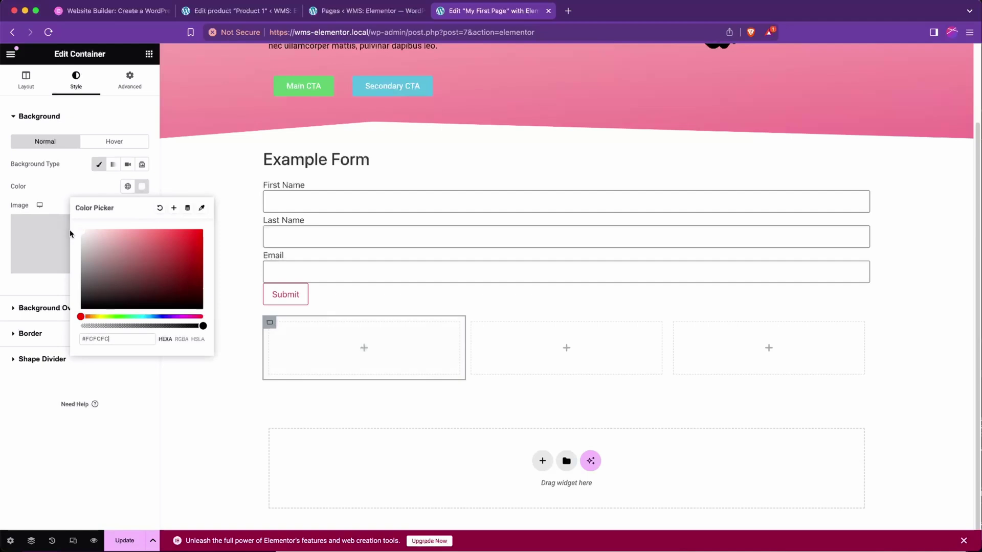
click(63, 186)
click(30, 333)
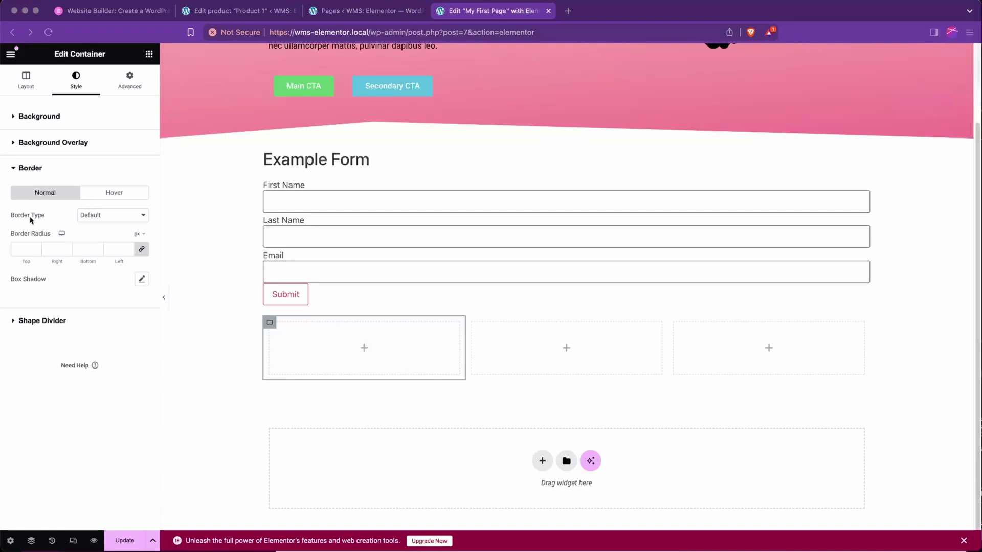
Set the column's box shadow to vertical 7, blur 20, spread 2, colour rgba(0,0,0,0.15)
click(143, 280)
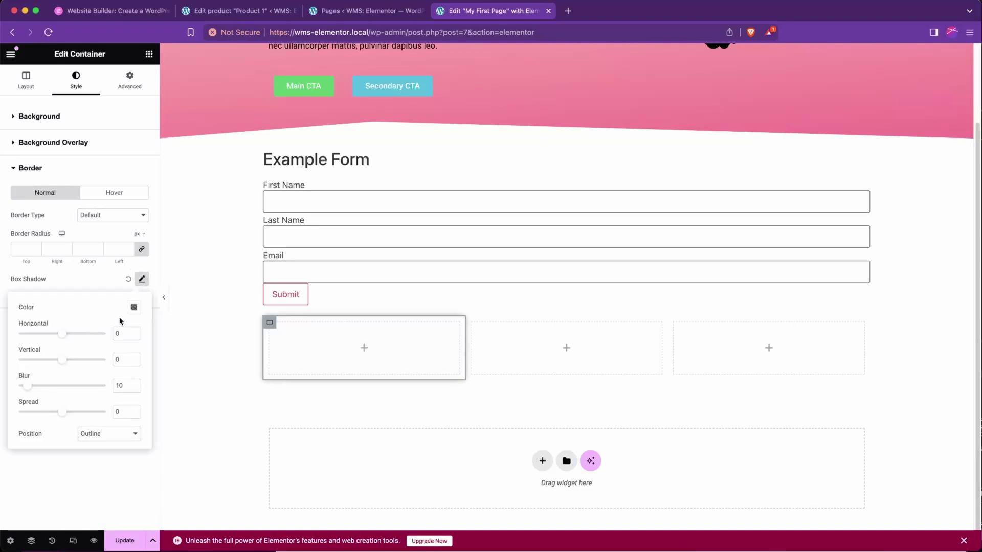
drag(62, 337, 64, 361)
drag(30, 391, 38, 390)
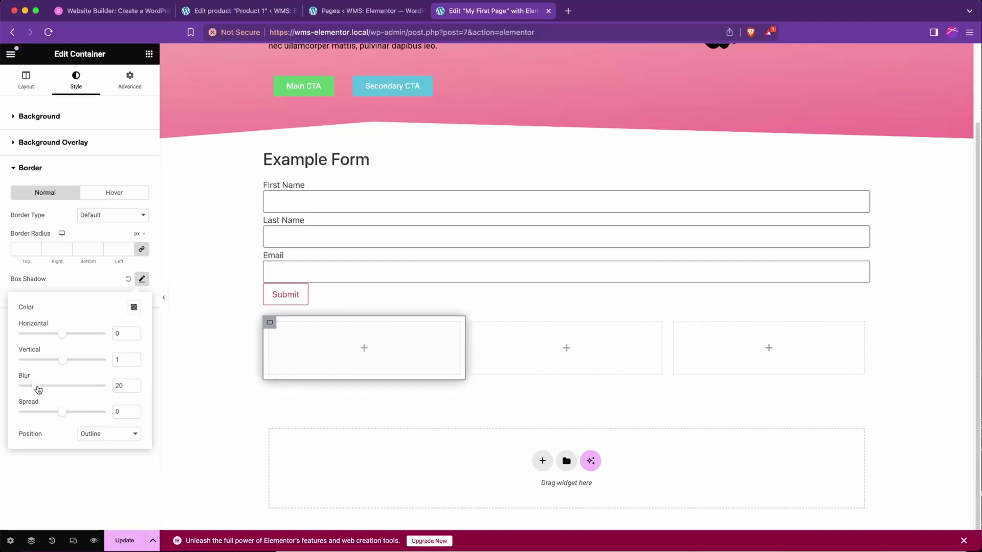
drag(66, 415, 68, 416)
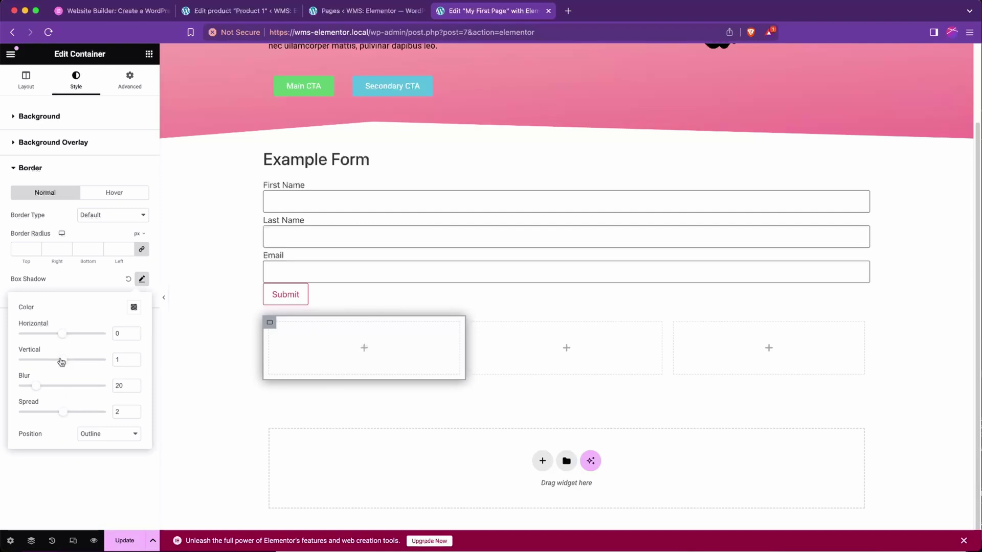
drag(62, 362, 63, 363)
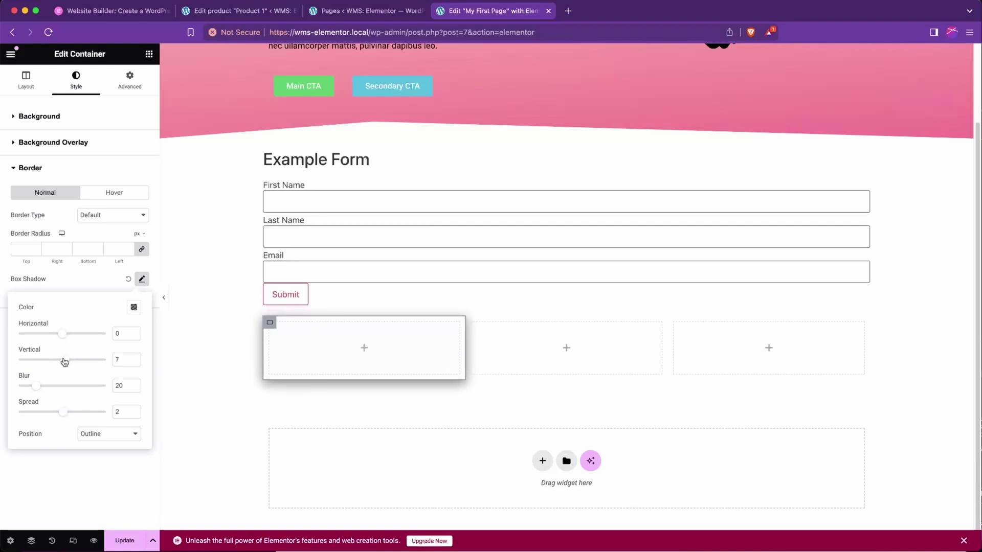
click(134, 308)
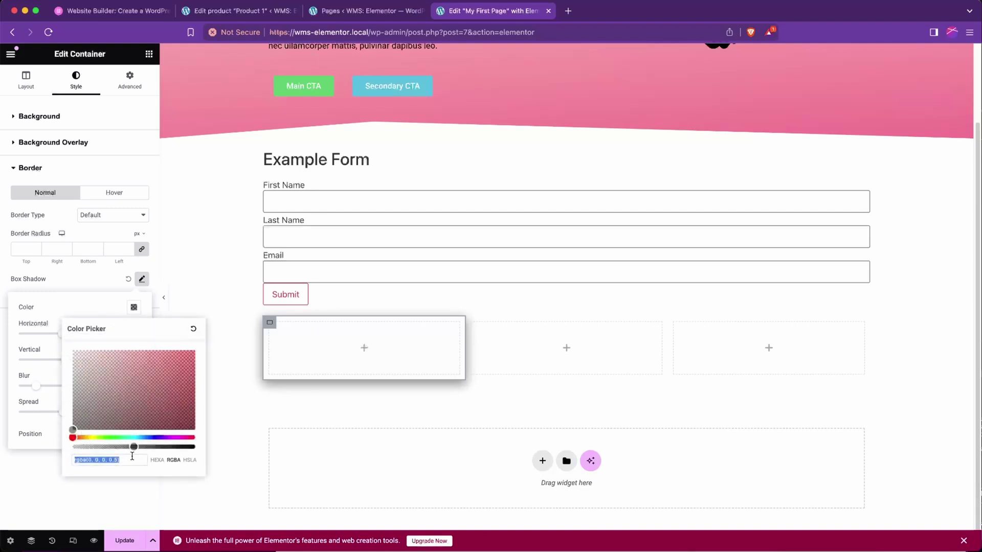
drag(133, 446, 93, 452)
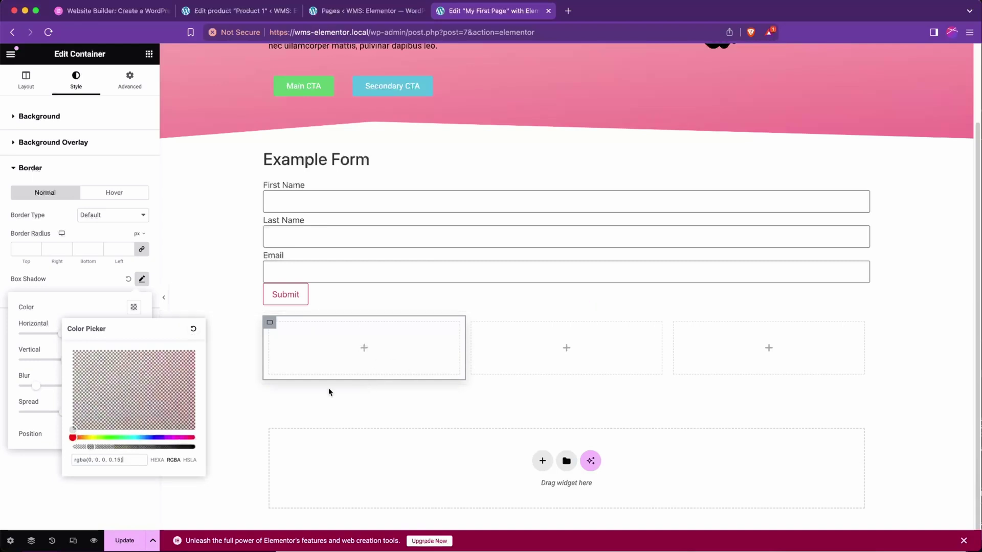
click(19, 475)
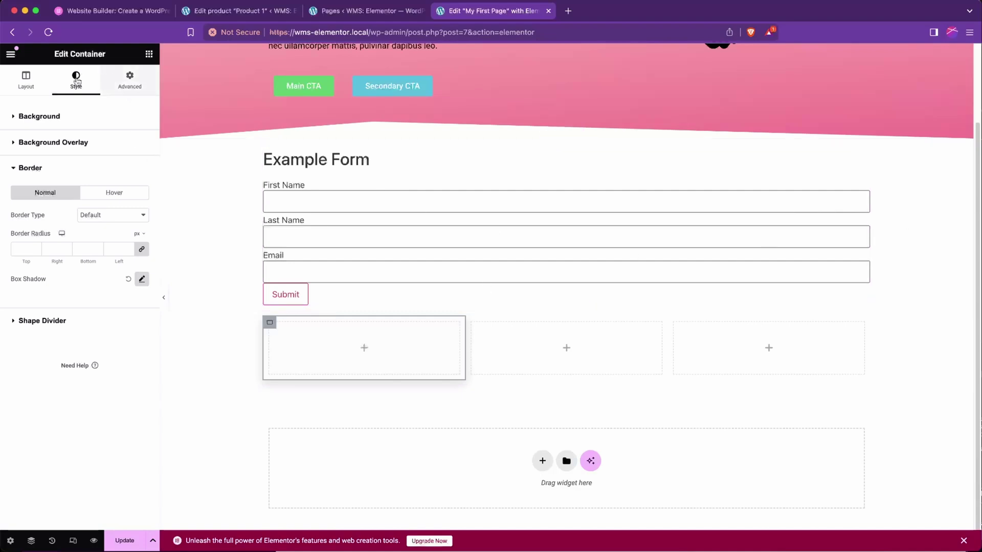
Drop a Heading widget into the first column, title it 'Product 1' and centre-align it
click(12, 54)
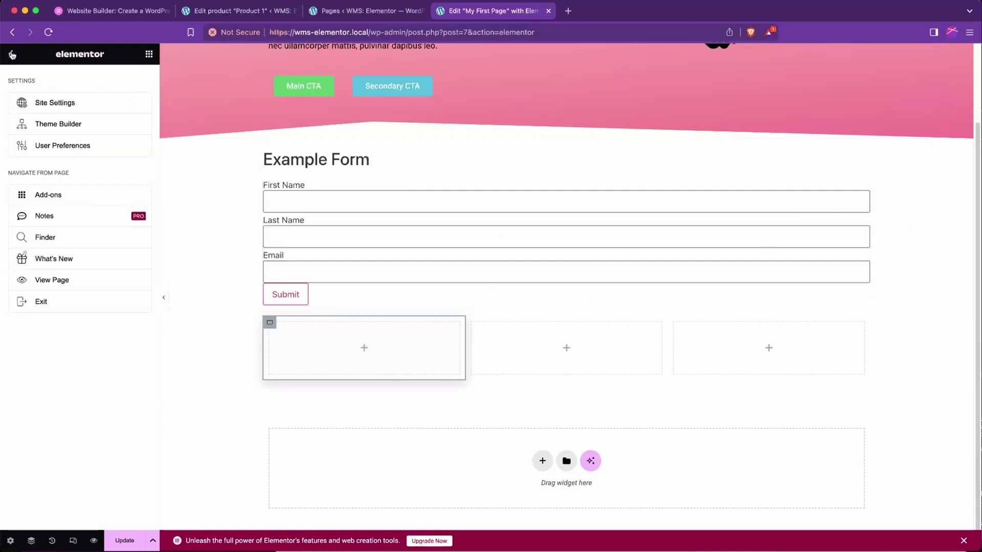
click(12, 55)
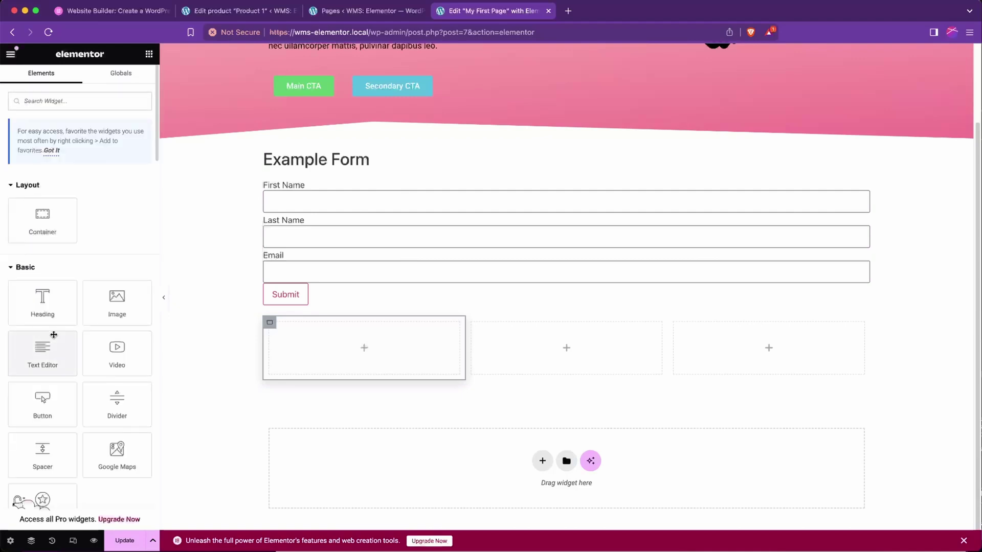
drag(45, 306, 389, 344)
triple_click(365, 332)
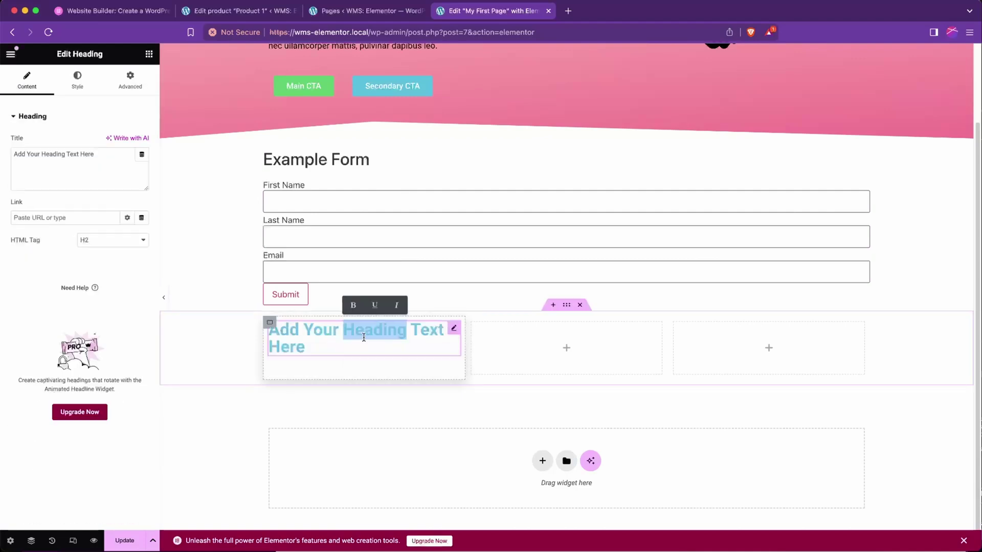
text(Product 1)
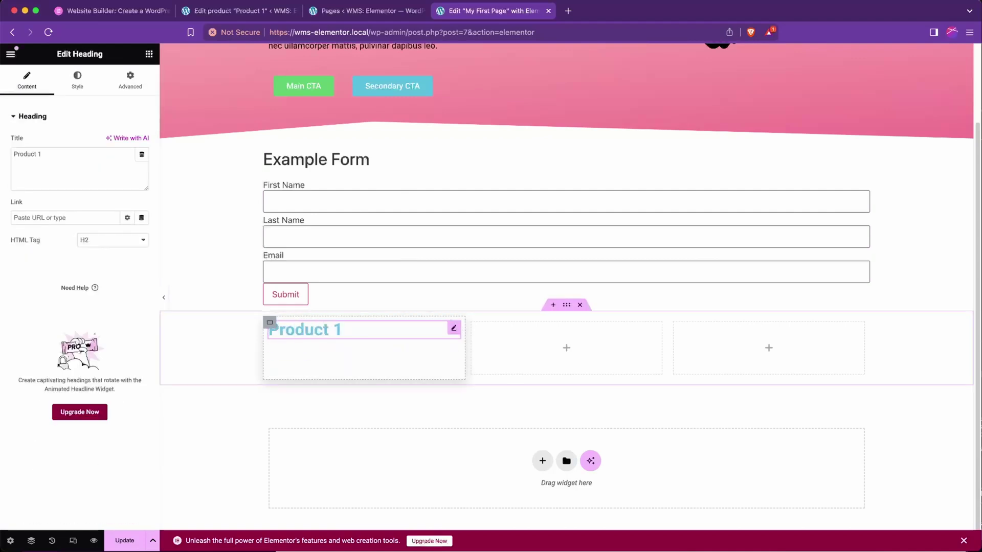
triple_click(364, 334)
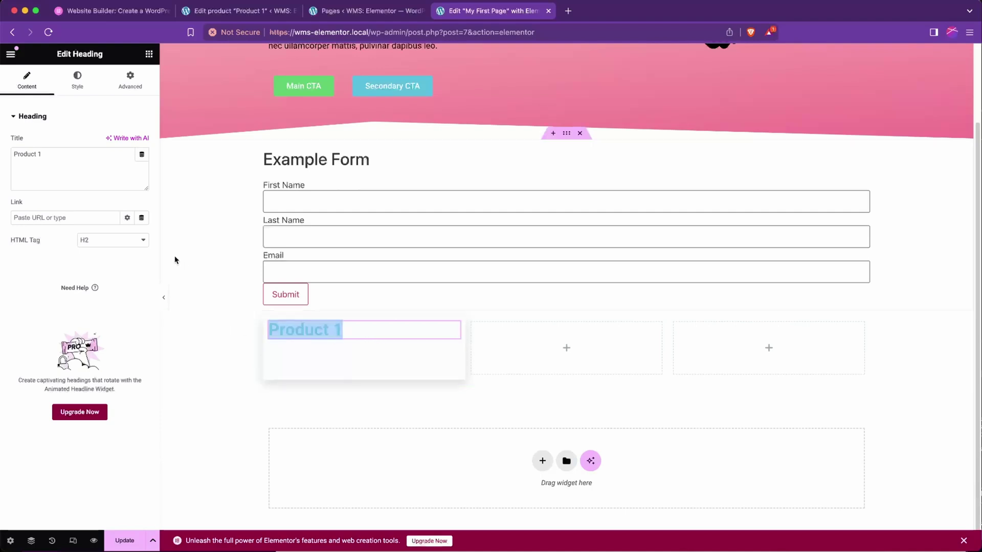
click(77, 82)
click(113, 141)
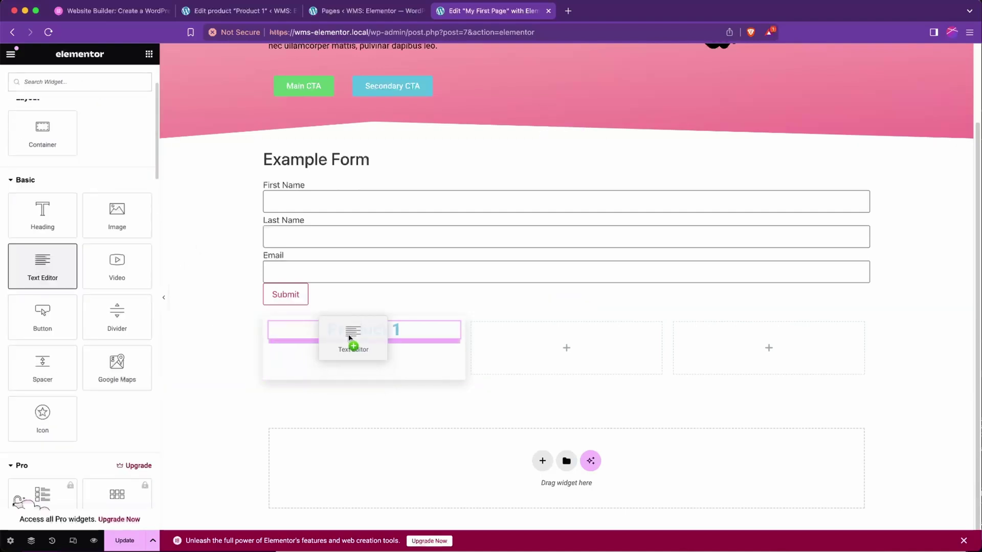
Replace the text block's sample paragraph with the feature lines, starting with 'Comfortable fit'
drag(350, 339, 352, 344)
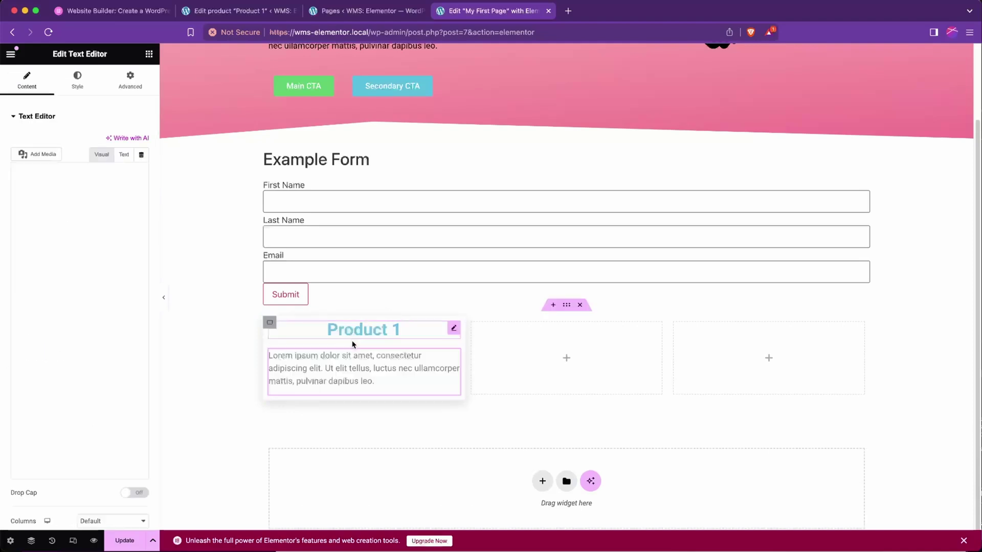
triple_click(361, 368)
key(BackSpace)
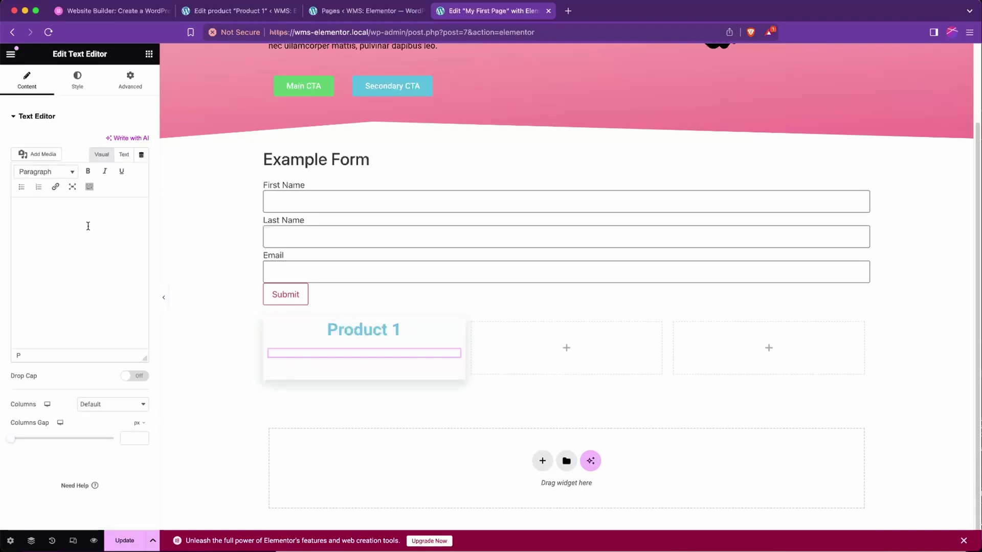
click(80, 228)
text(Comfortable fi)
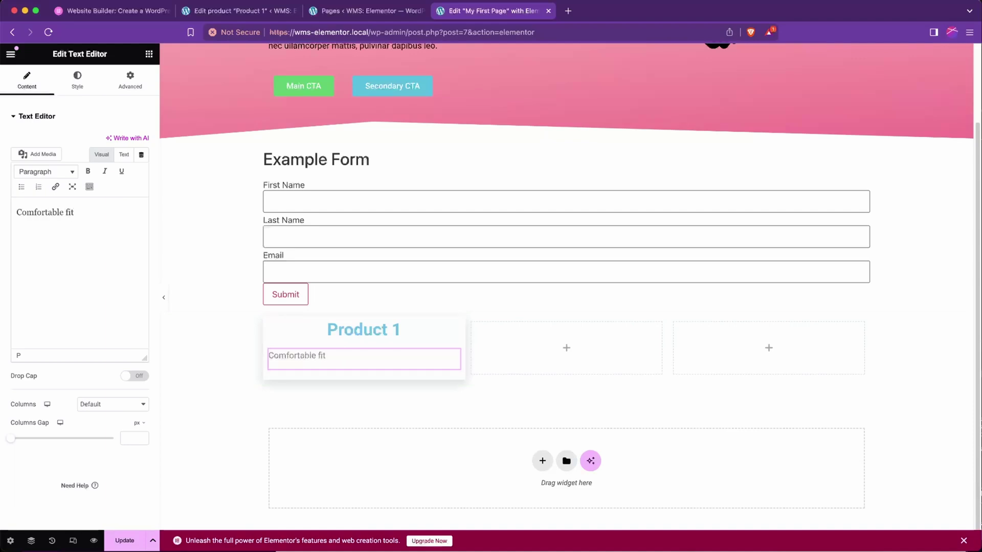
text(t)
key(Return)
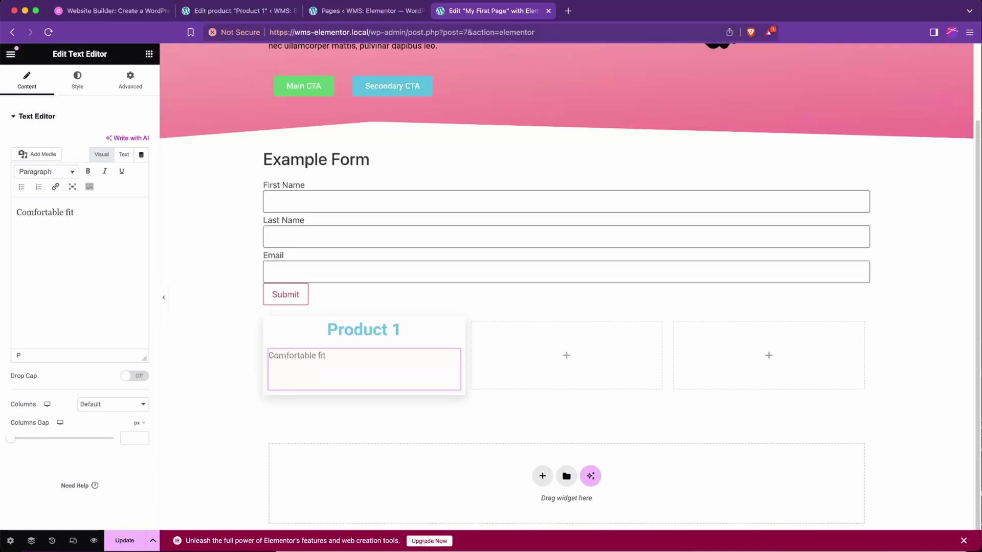
text(Machinme)
key(BackSpace)
key(BackSpace)
key(BackSpace)
key(BackSpace)
key(BackSpace)
key(BackSpace)
key(BackSpace)
key(BackSpace)
key(BackSpace)
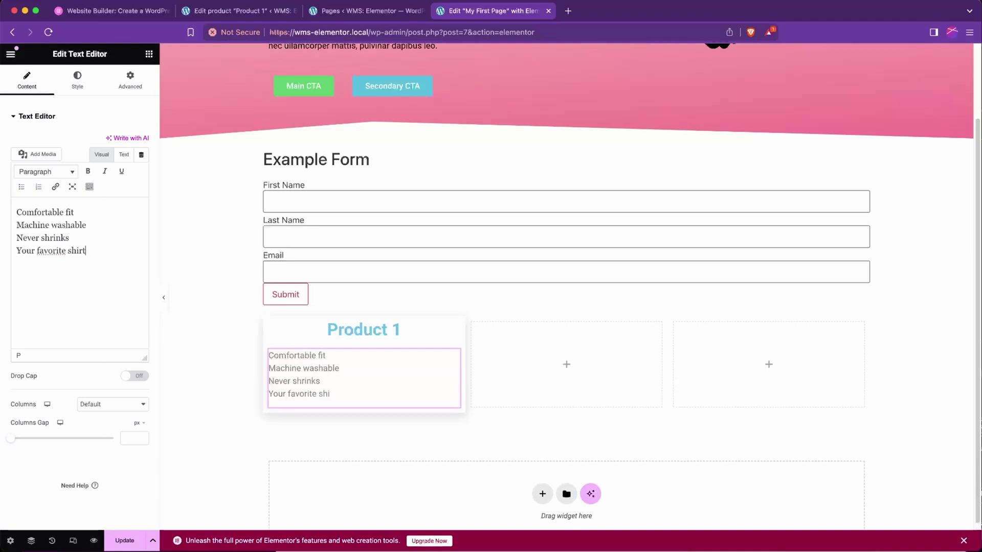
Centre the feature text and set its typography to weight 600, size 20
click(77, 80)
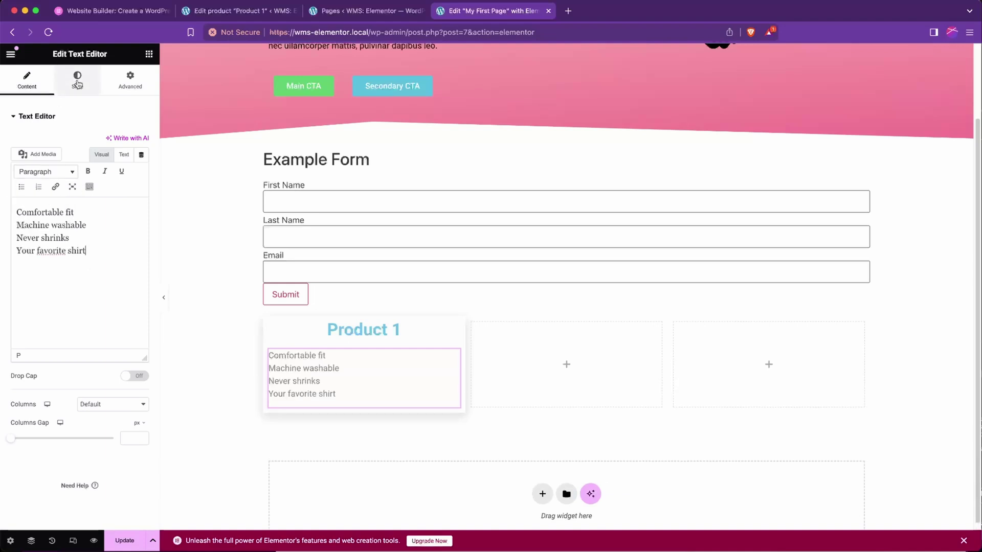
click(113, 142)
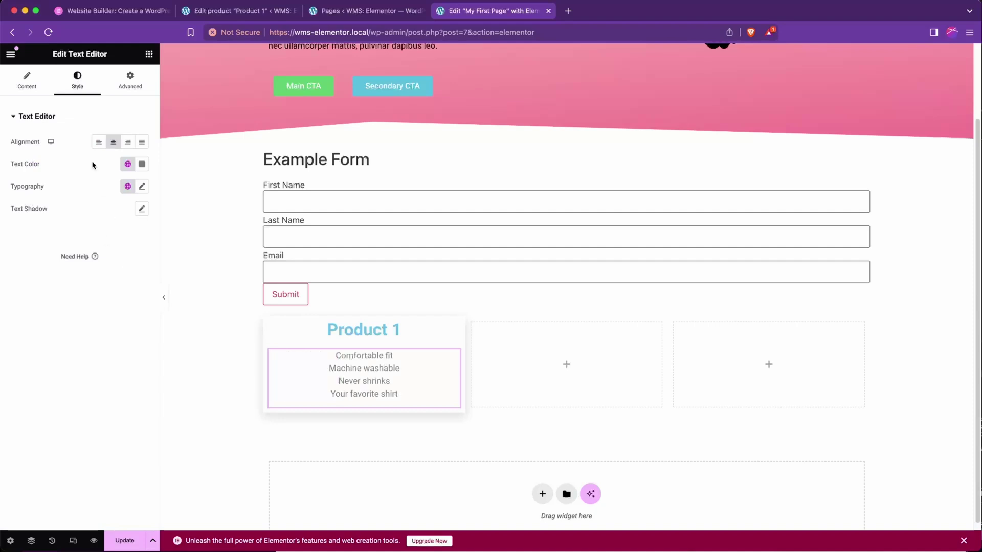
click(144, 190)
click(113, 292)
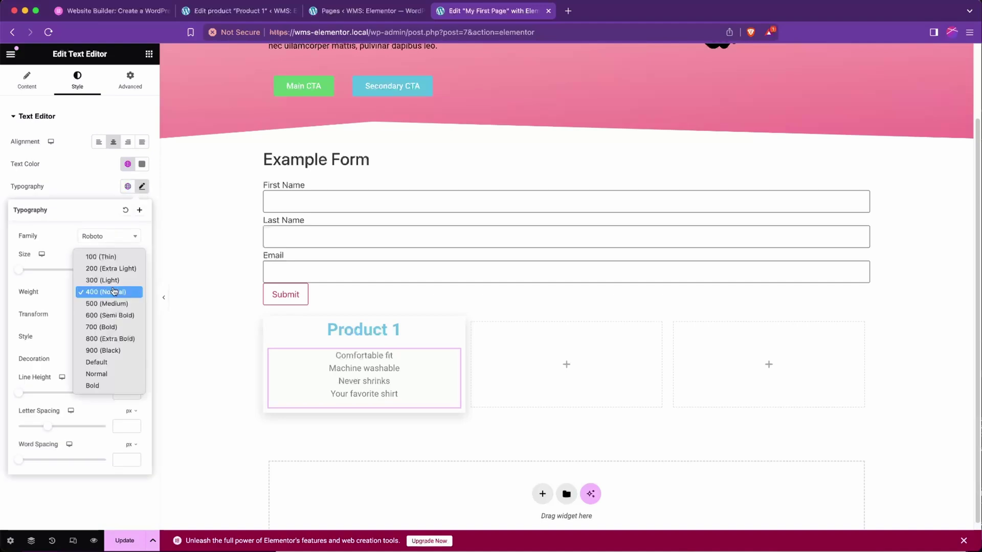
click(107, 315)
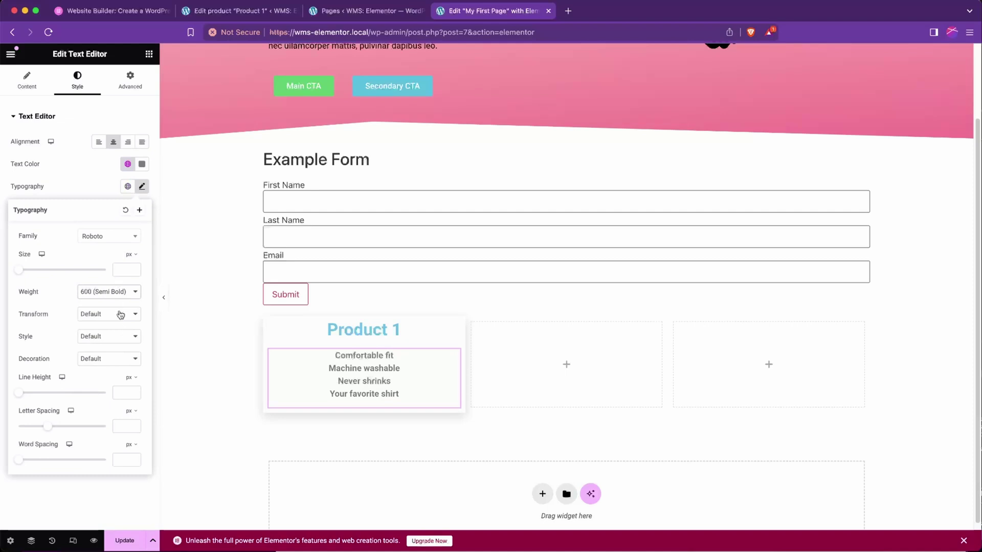
drag(16, 271, 26, 272)
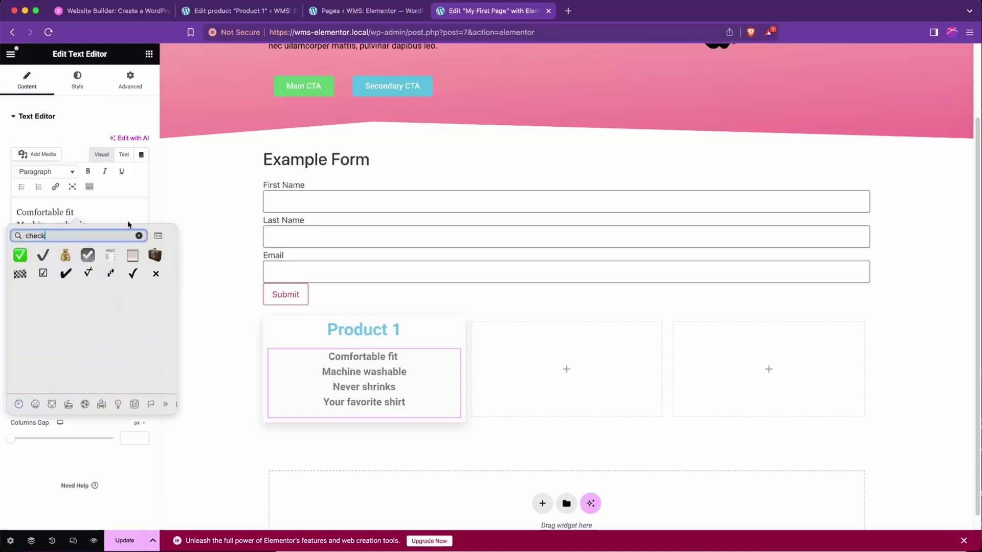
Add a ✓ after Comfortable fit, Machine washable, Never shrinks and Your favorite shirt
click(111, 274)
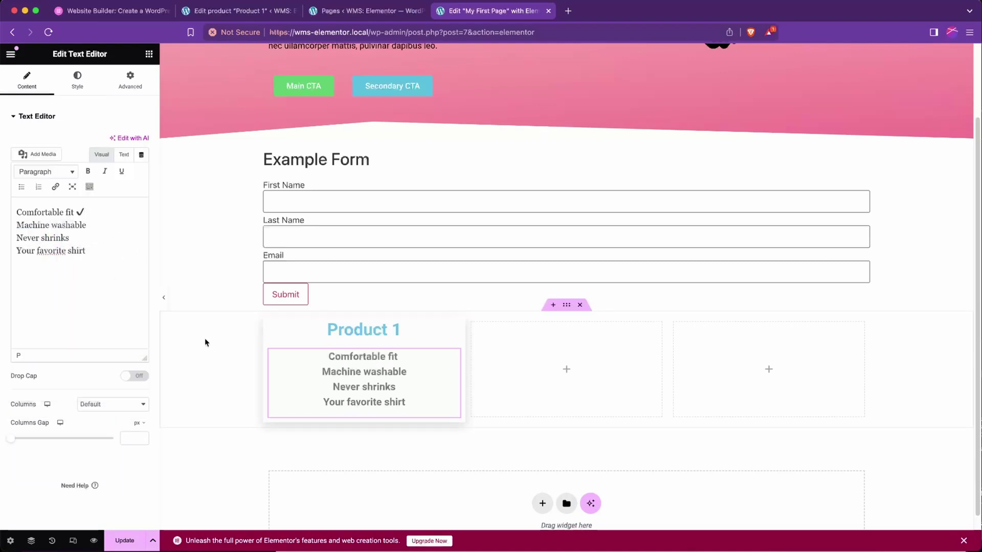
drag(96, 211, 79, 210)
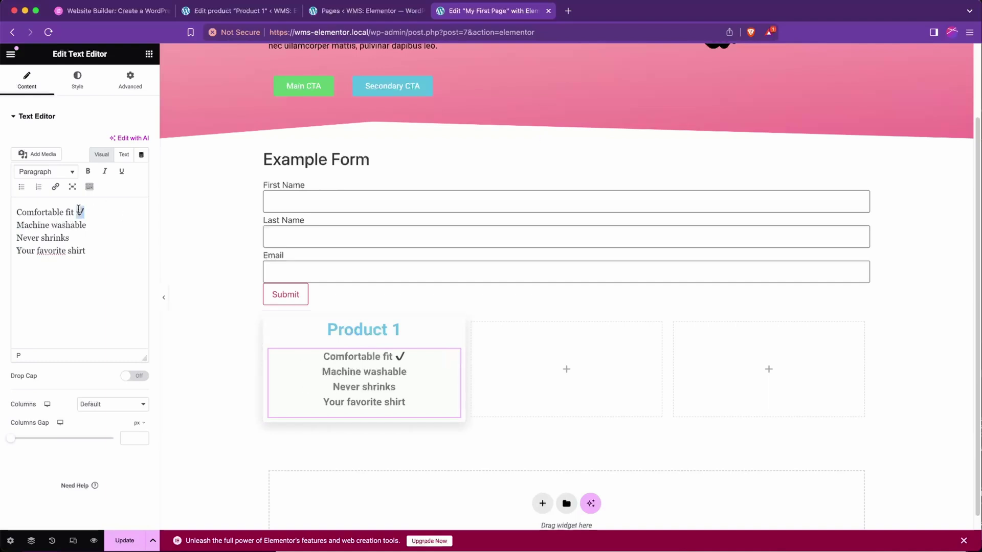
click(95, 227)
text(✓)
click(88, 237)
text(✓)
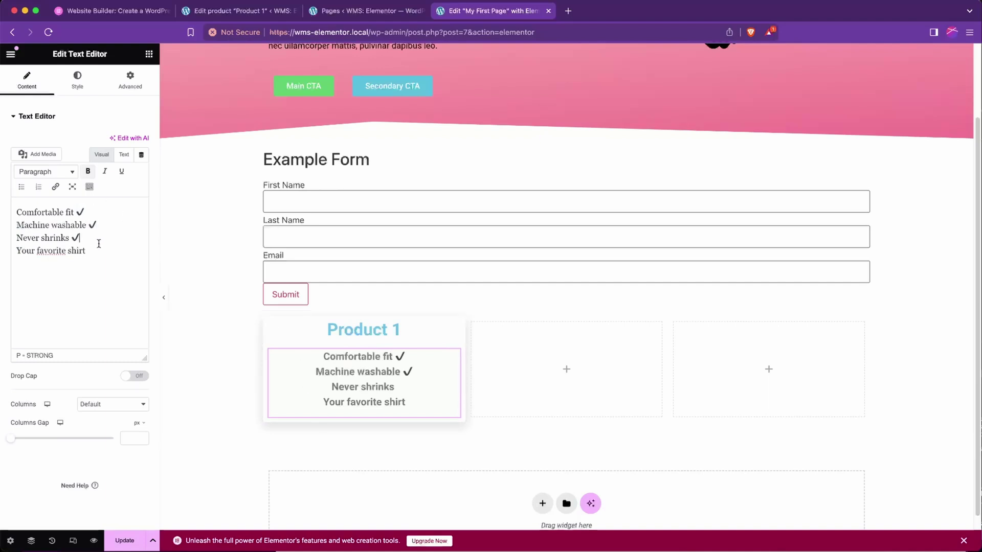
click(105, 248)
text(✓)
click(269, 322)
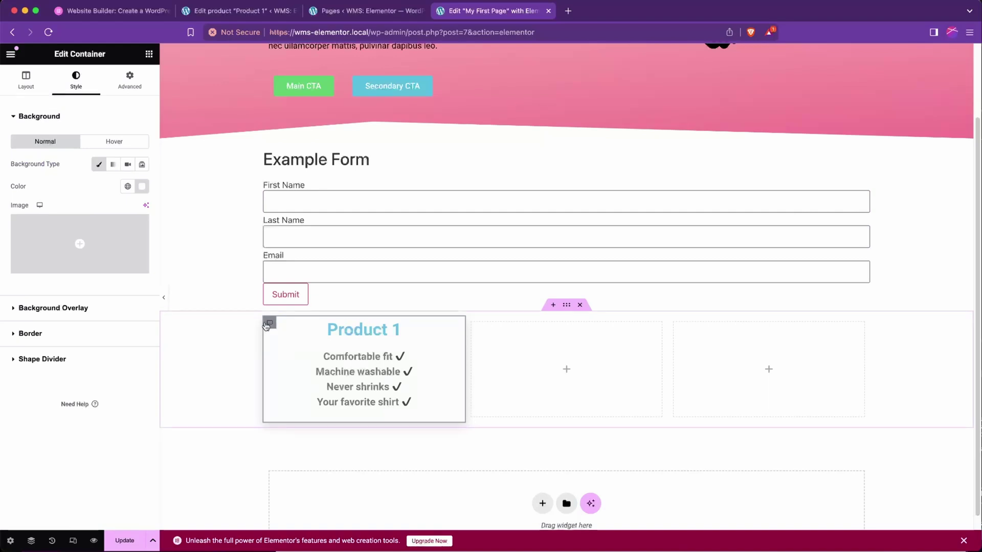
Unlink the card's padding and set both top and bottom padding to 40
click(130, 81)
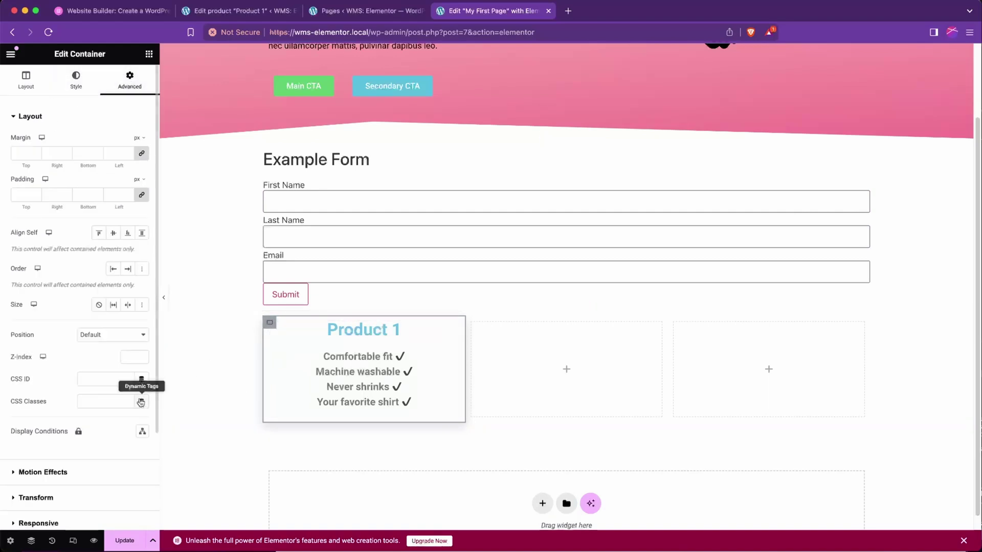
click(142, 194)
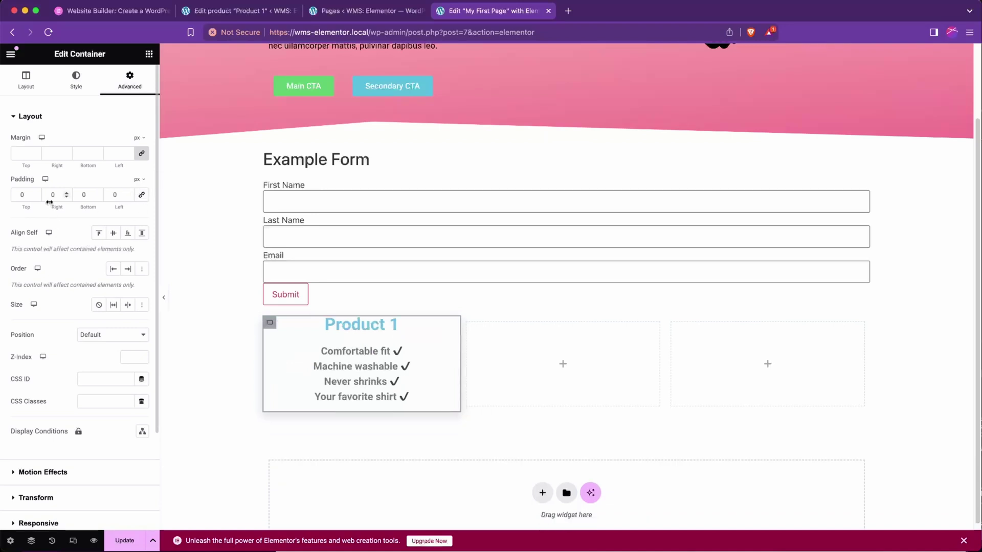
drag(27, 195, 8, 197)
text(50)
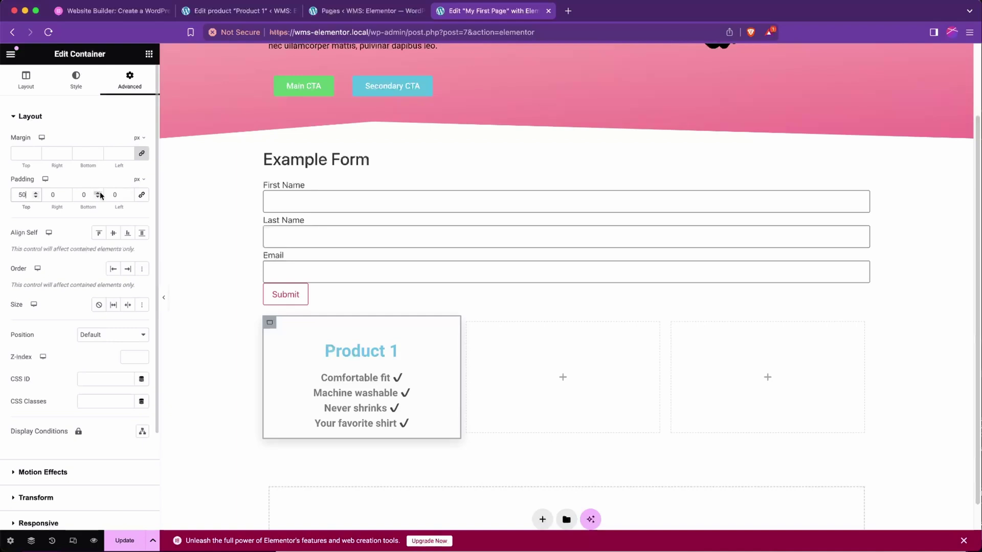
key(Down)
key(Down)
key(Down)
key(Down)
key(Down)
key(Down)
key(Down)
key(Down)
key(Down)
key(Down)
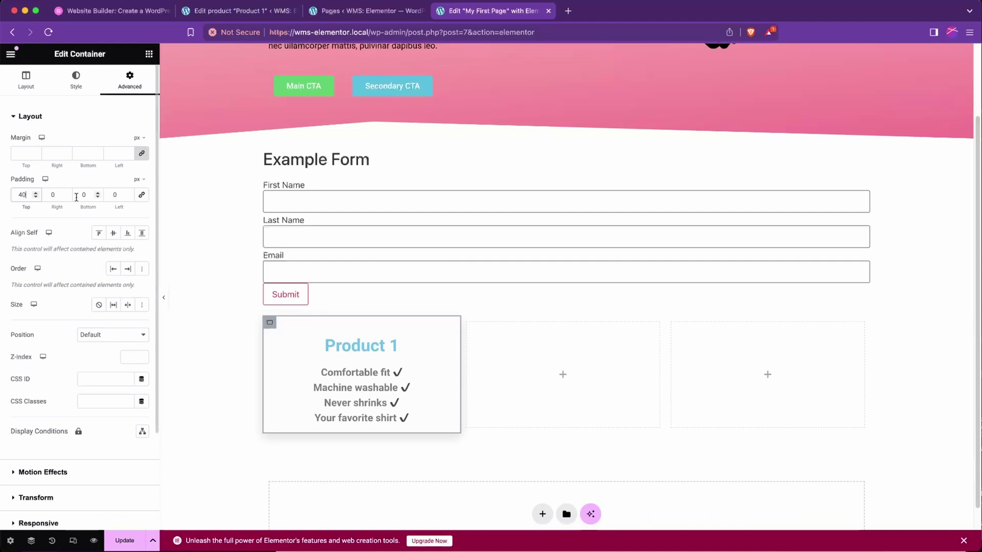
double_click(97, 198)
text(40)
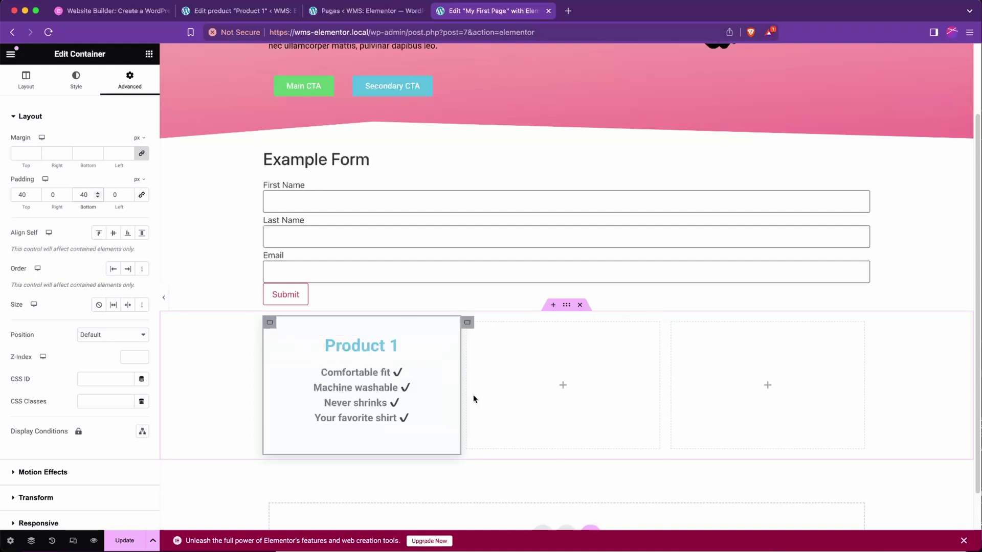
right_click(266, 326)
Duplicate the Product 1 card twice and delete both leftover empty containers
click(328, 289)
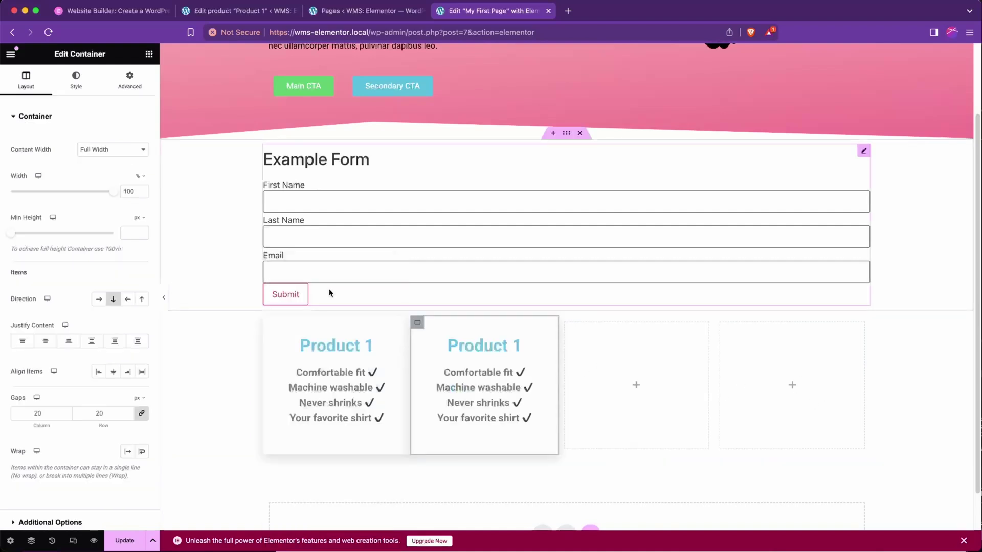
right_click(416, 324)
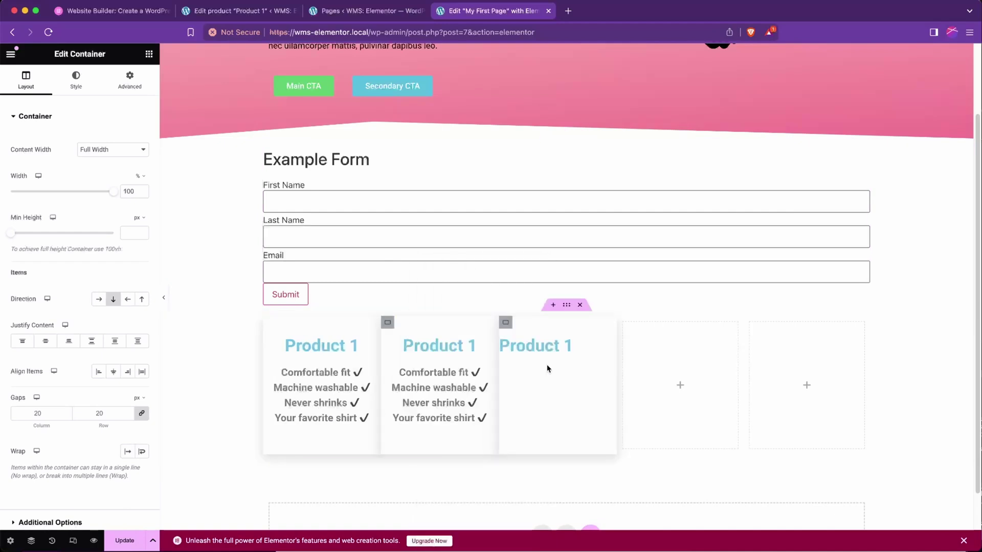
click(450, 289)
right_click(625, 328)
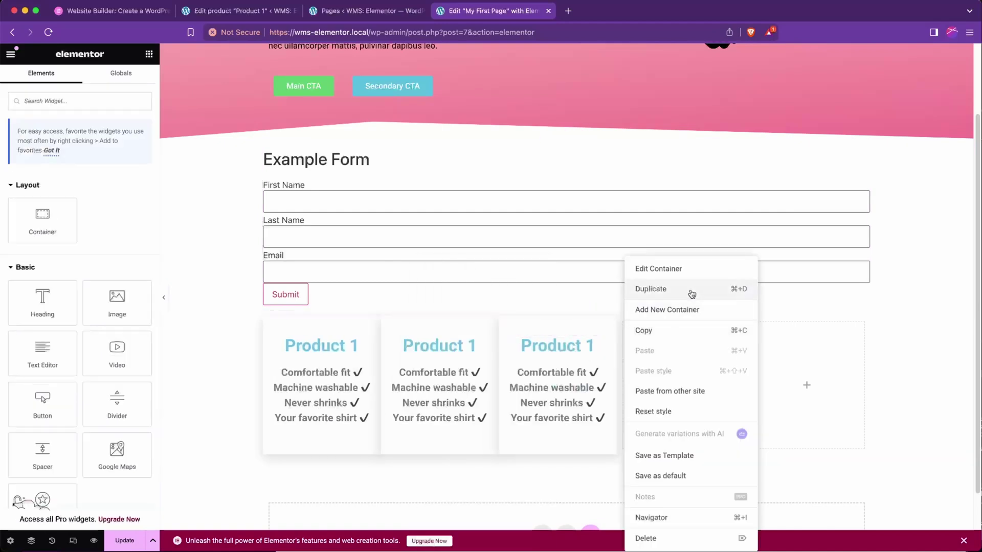
click(650, 538)
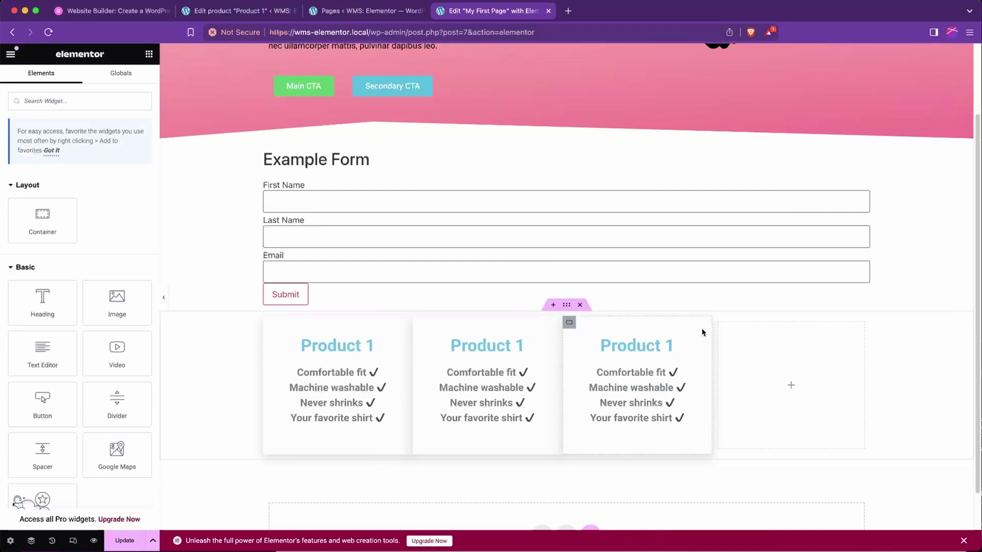
right_click(721, 324)
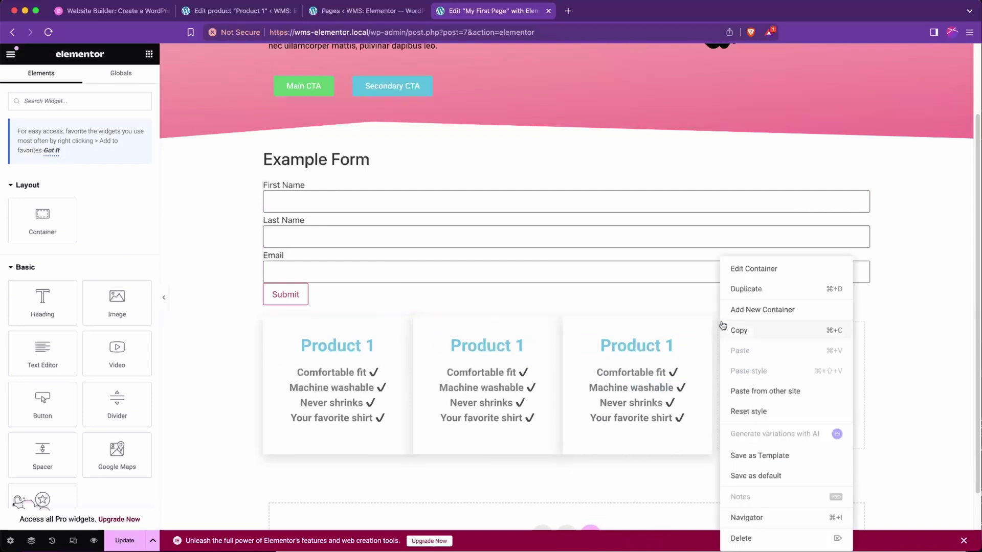
click(736, 538)
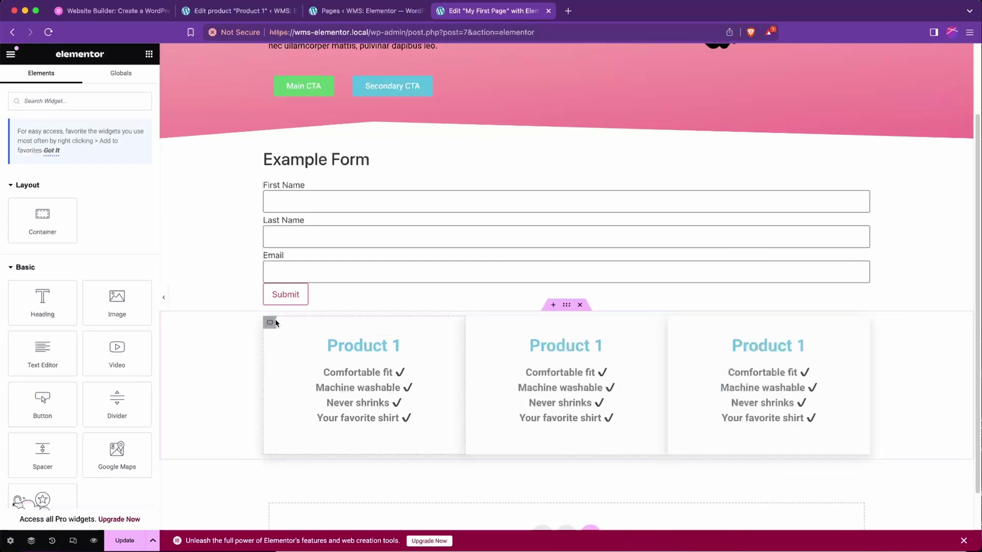
click(565, 308)
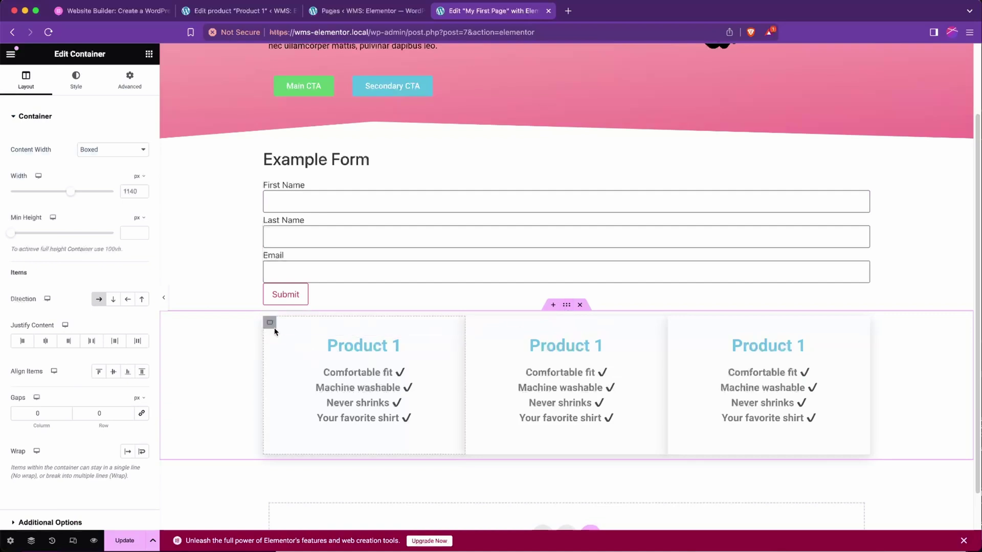
Space the cards evenly with a 20 px column gap and retitle the middle and last headings 'Product 2' and 'Product 3'
click(114, 341)
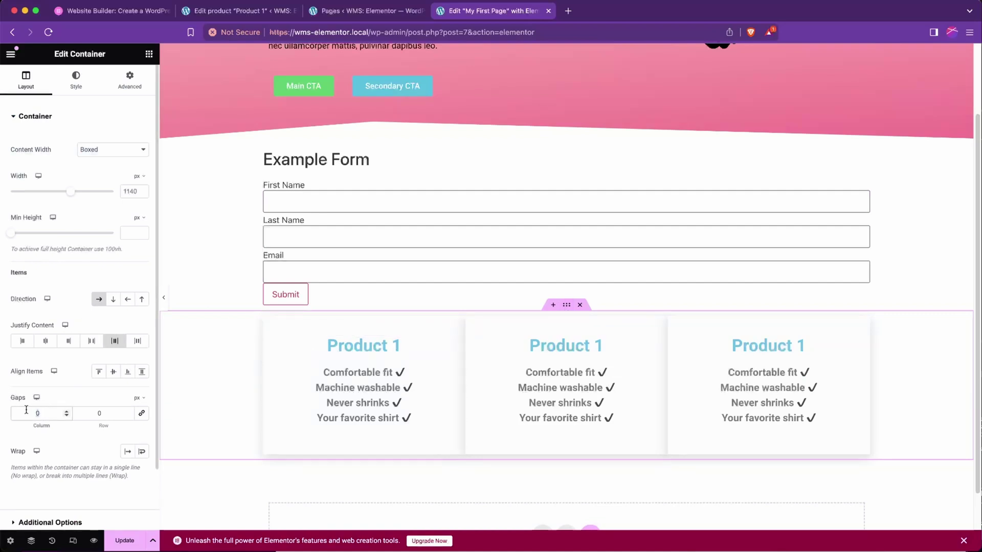
text(20)
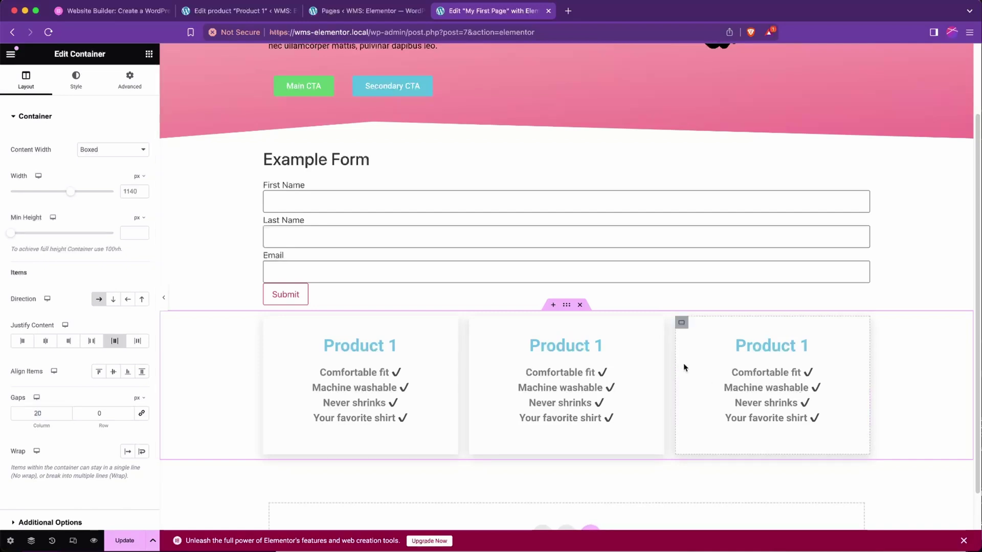
click(587, 344)
click(615, 346)
key(BackSpace)
text(2)
click(771, 346)
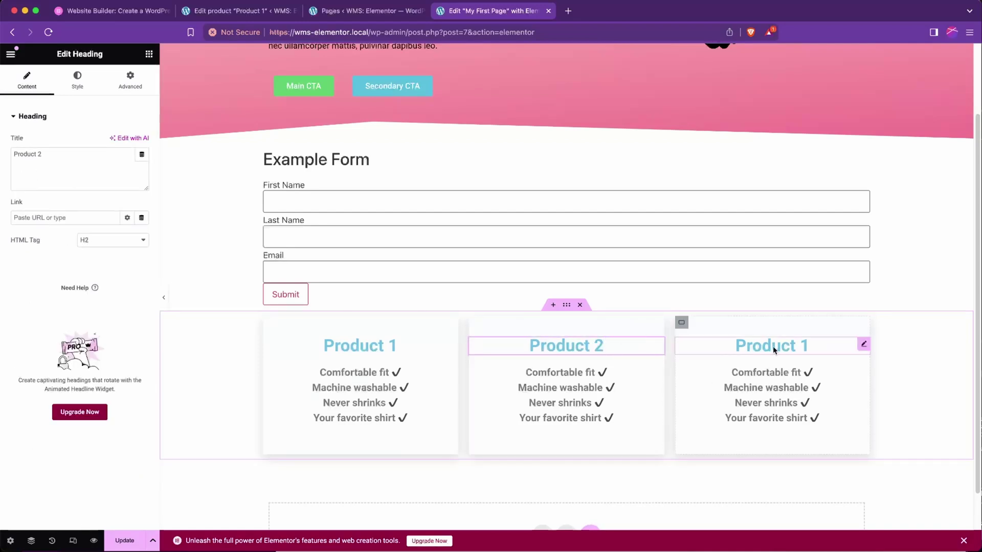
click(821, 346)
text(3)
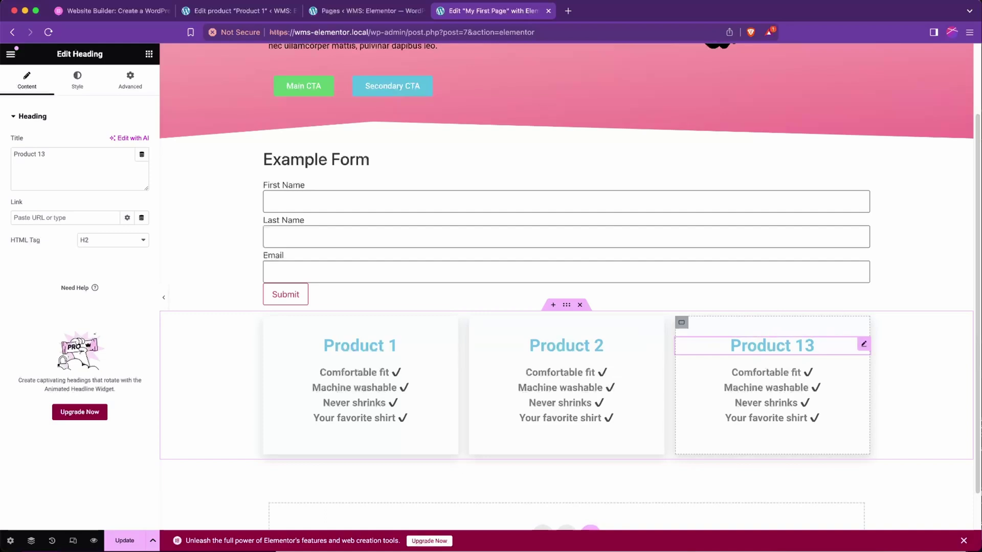
key(BackSpace)
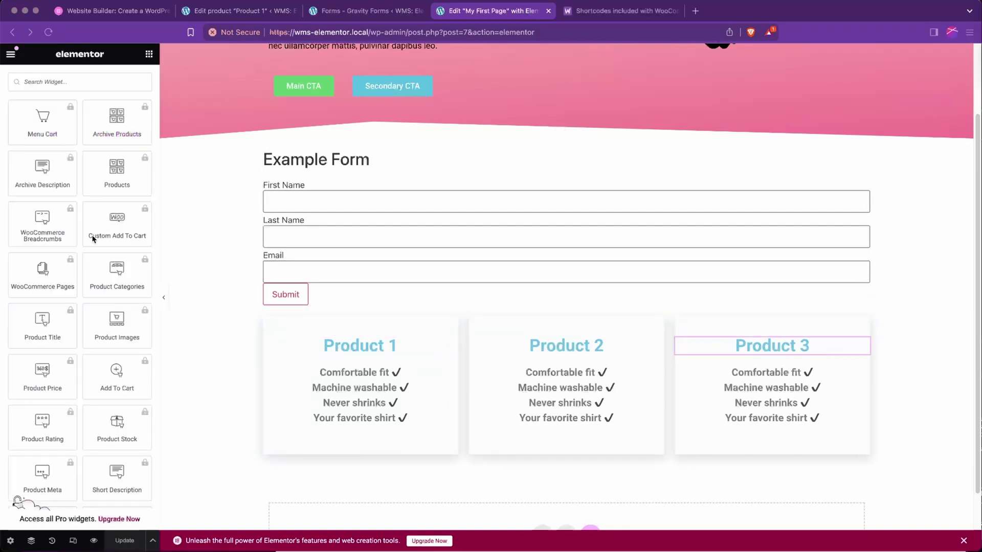
Collapse General and browse the WooCommerce widgets, then switch to the 'Shortcodes included with WooCommerce' page
scroll(71, 235, up, 10)
click(42, 321)
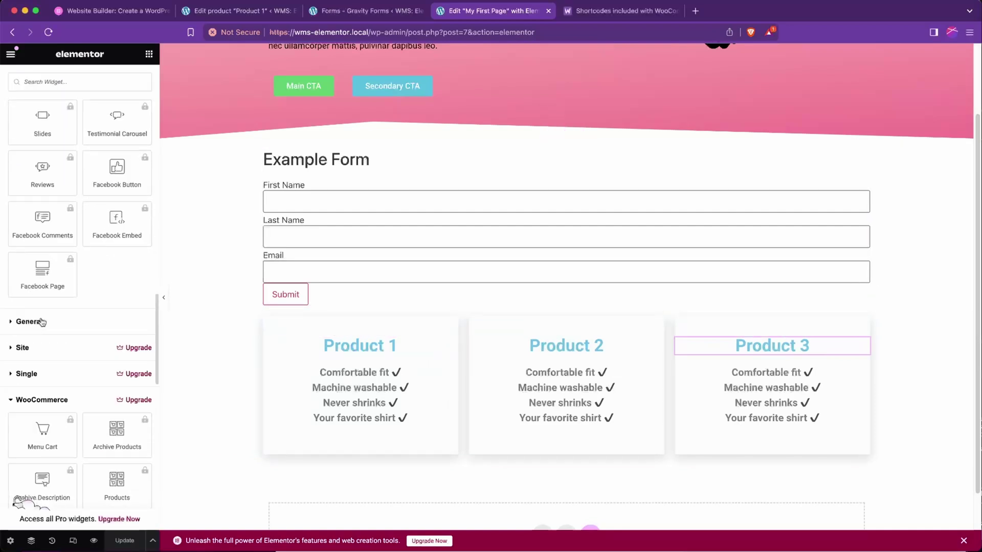
scroll(42, 321, down, 3)
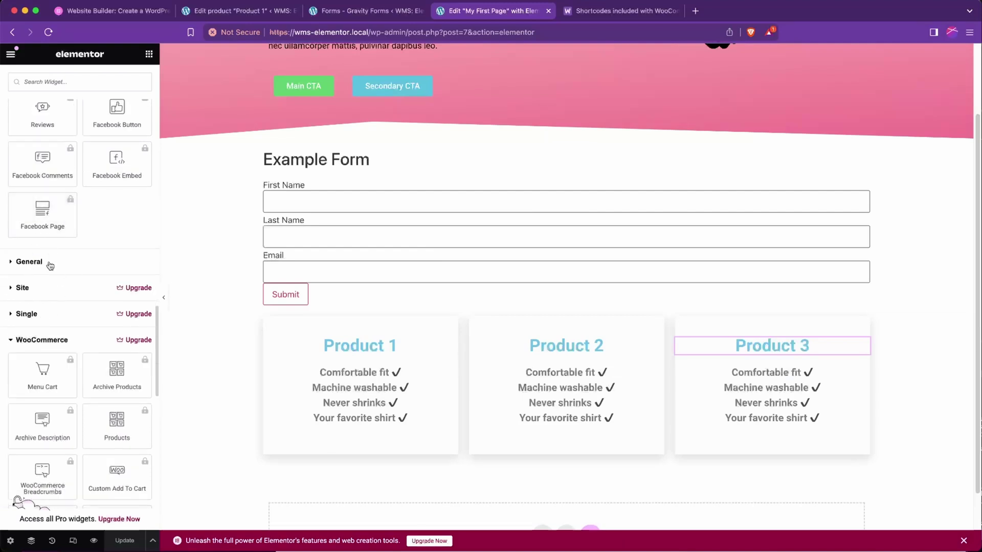
scroll(46, 276, down, 4)
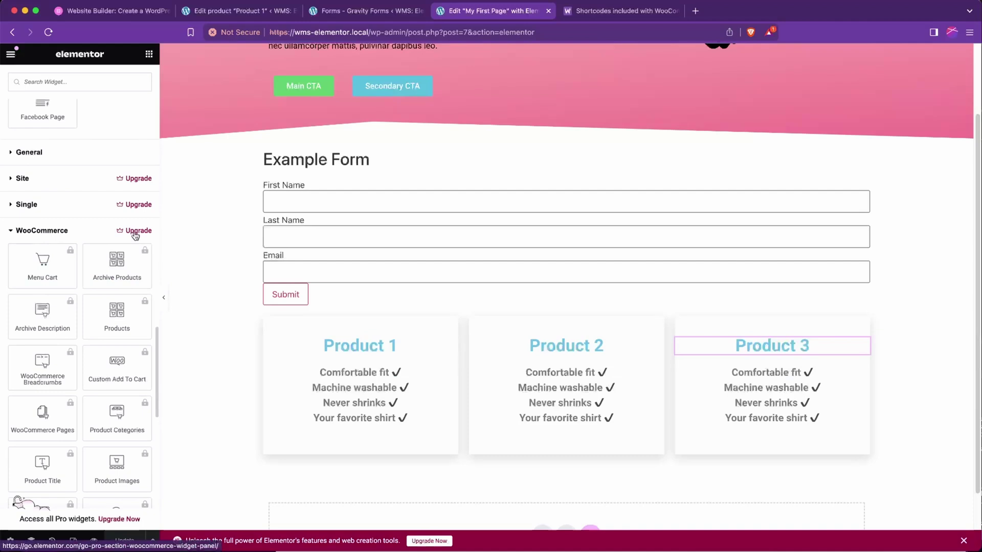
scroll(118, 272, down, 1)
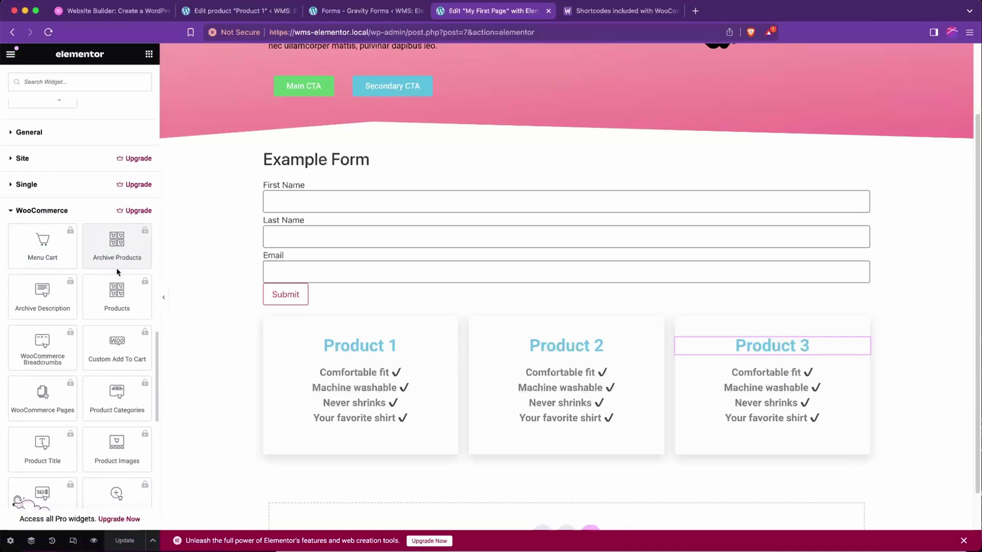
scroll(117, 272, down, 2)
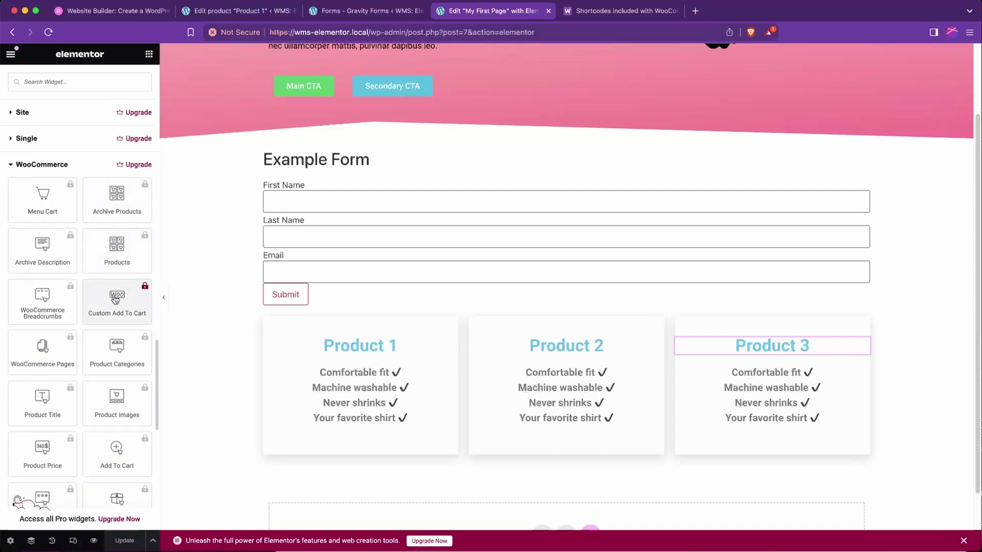
scroll(116, 299, down, 1)
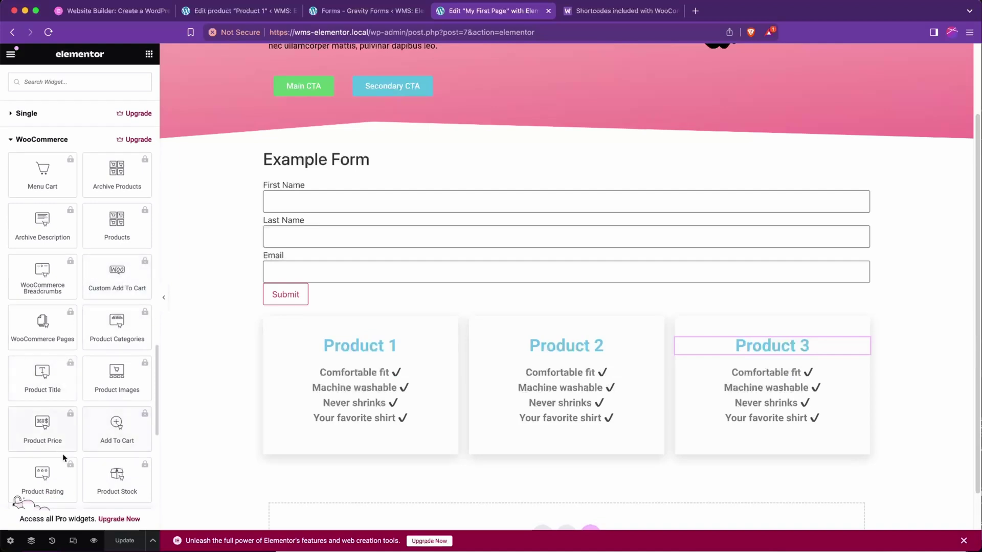
scroll(58, 381, down, 3)
scroll(57, 378, down, 3)
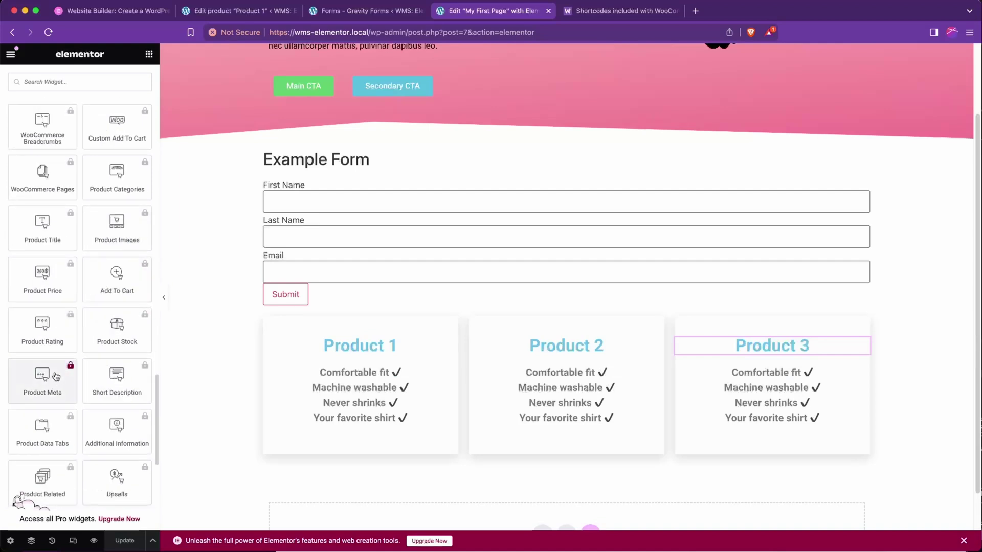
scroll(58, 374, up, 15)
scroll(58, 307, down, 13)
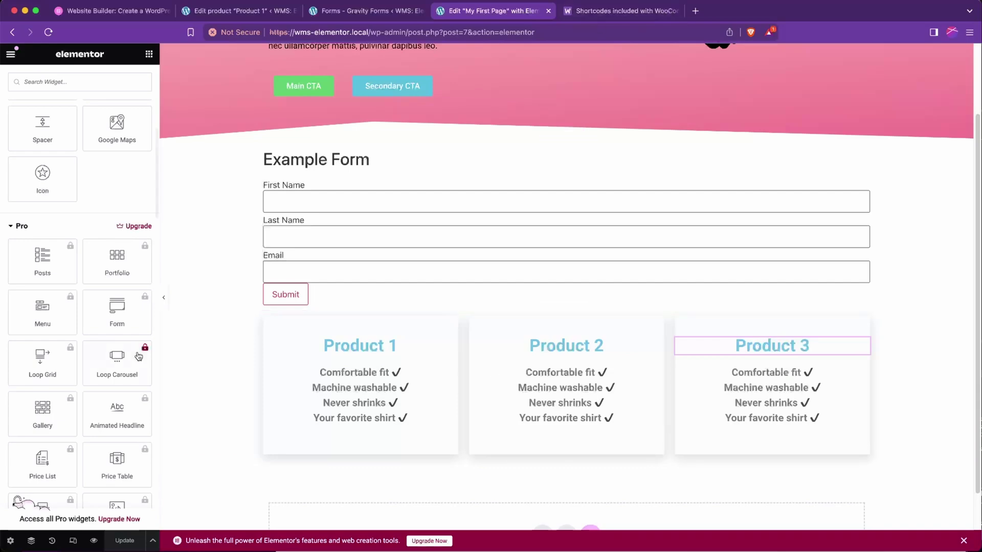
scroll(138, 356, down, 15)
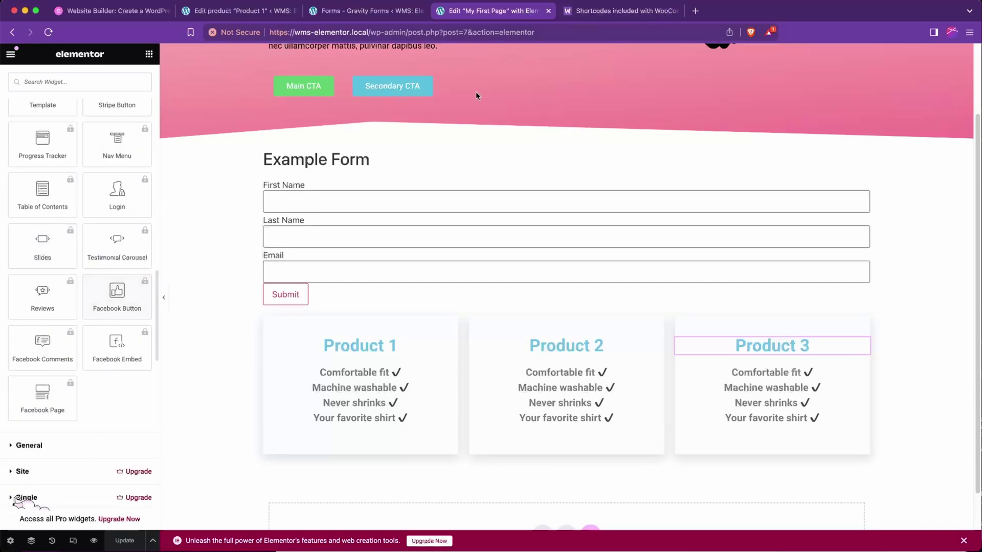
click(614, 11)
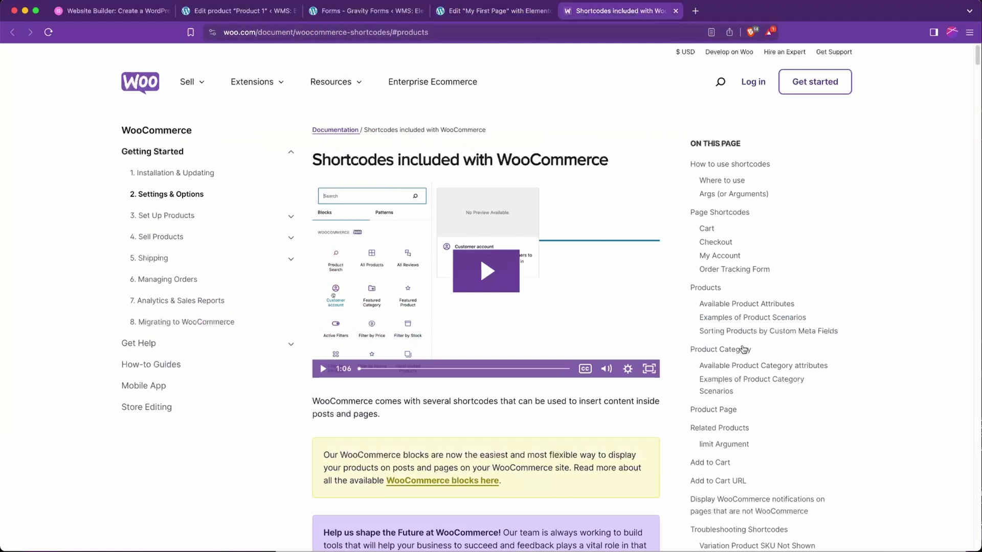
Scroll down to the 'How to use shortcodes' section, then return to Gravity Forms
scroll(901, 337, down, 1)
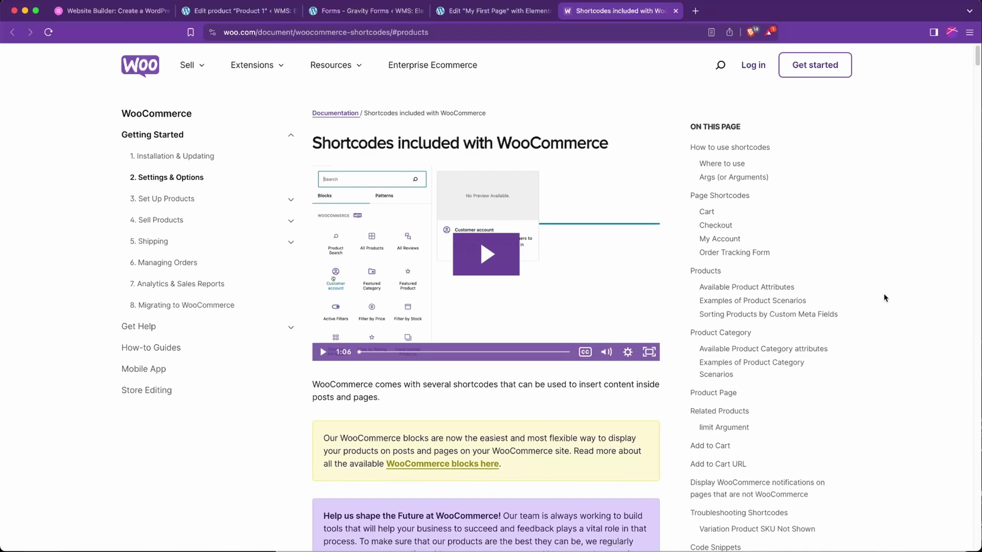
scroll(881, 190, down, 4)
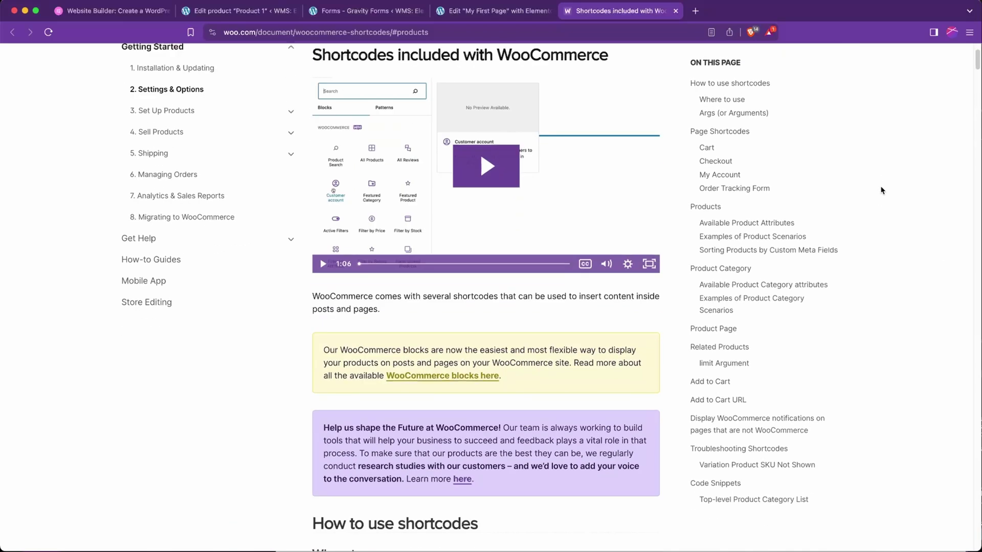
scroll(881, 189, down, 4)
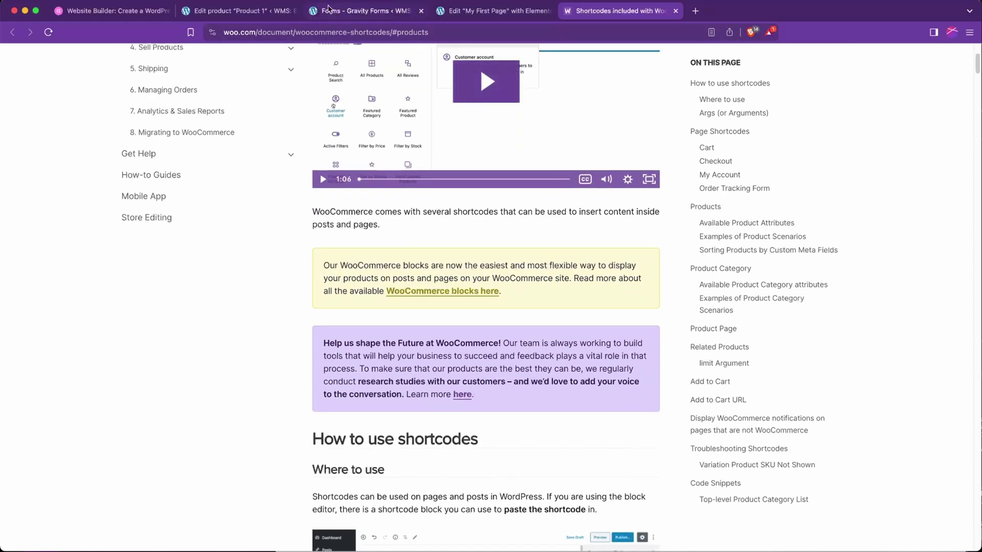
click(358, 11)
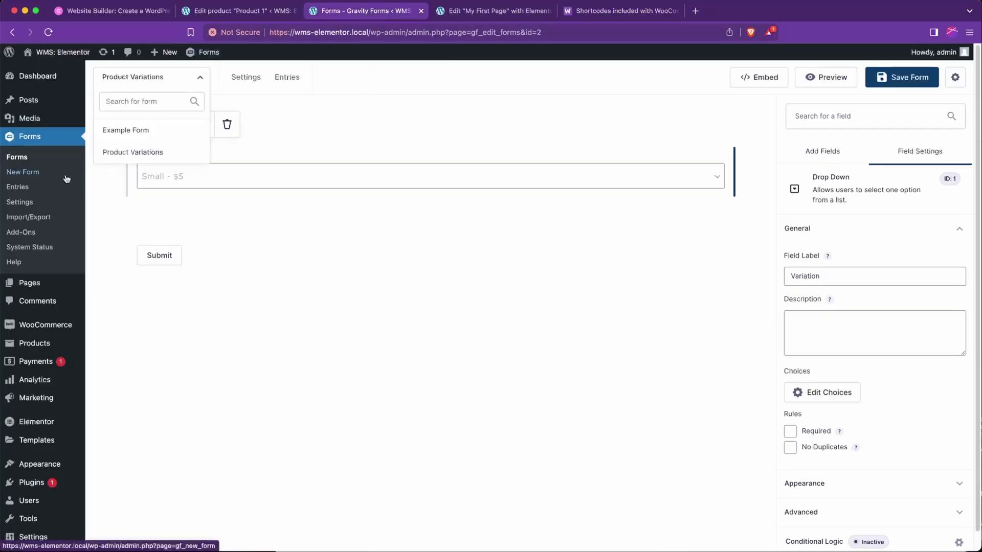
Check the forms list and review the Variation dropdown's $5/$10/$15 size choices
click(169, 71)
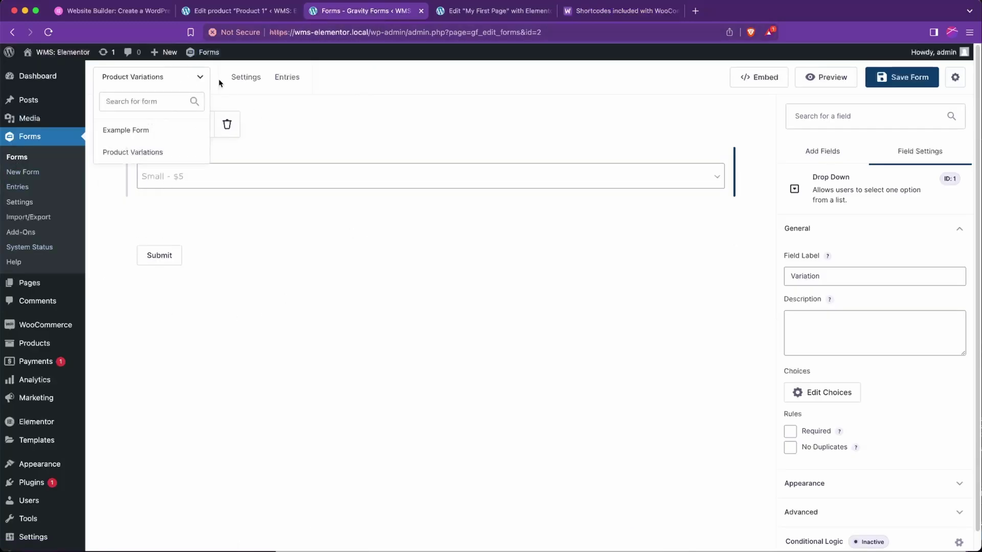
click(399, 184)
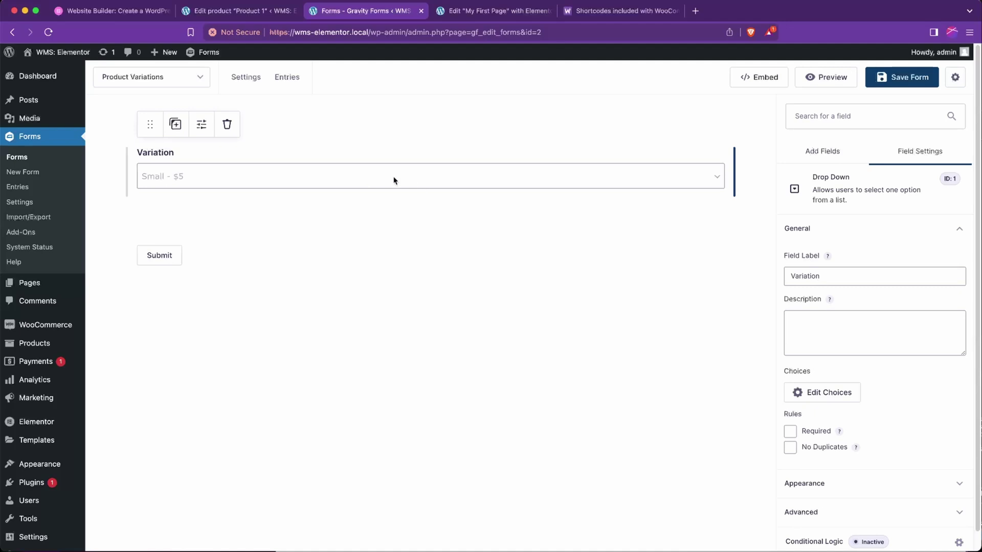
mouse_move(244, 229)
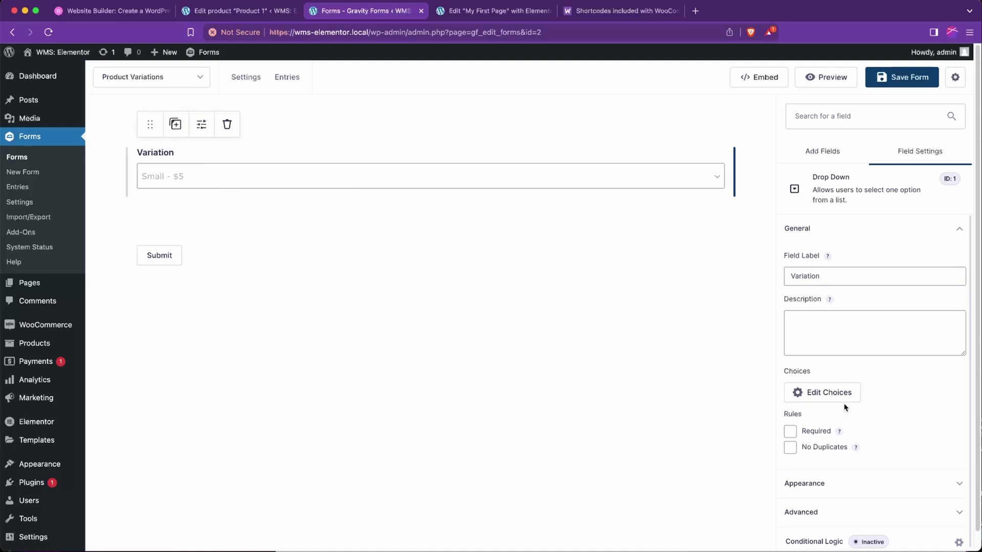
click(831, 393)
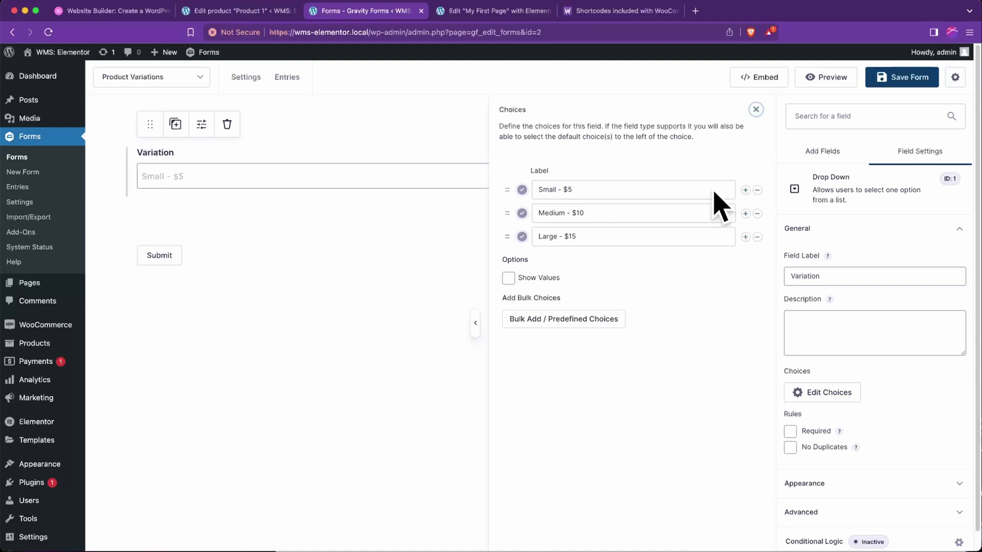
click(755, 110)
Change the submit button text to 'Choose Product', save the form, and show its embed options
click(171, 260)
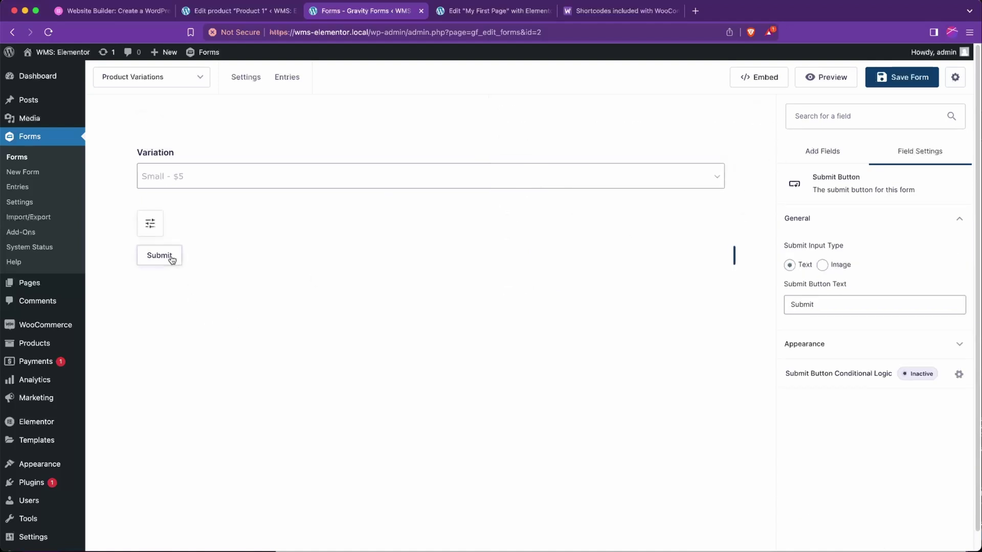
drag(857, 305, 715, 307)
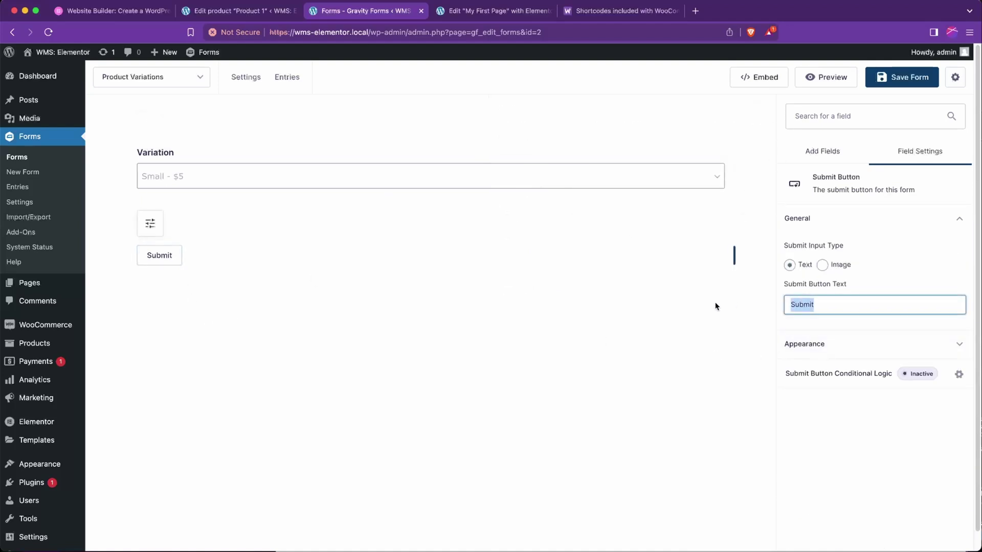
text(Choose Product)
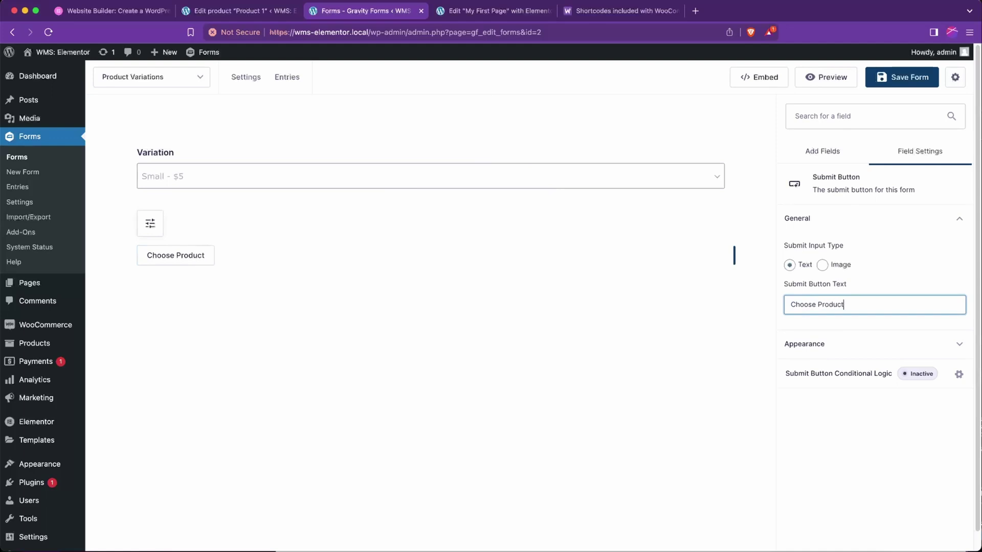
click(910, 78)
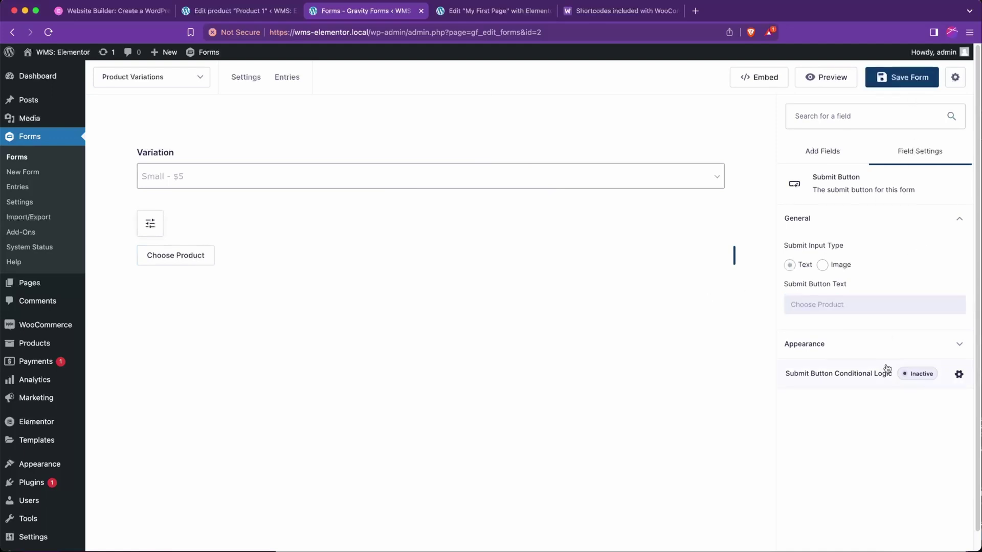
click(756, 82)
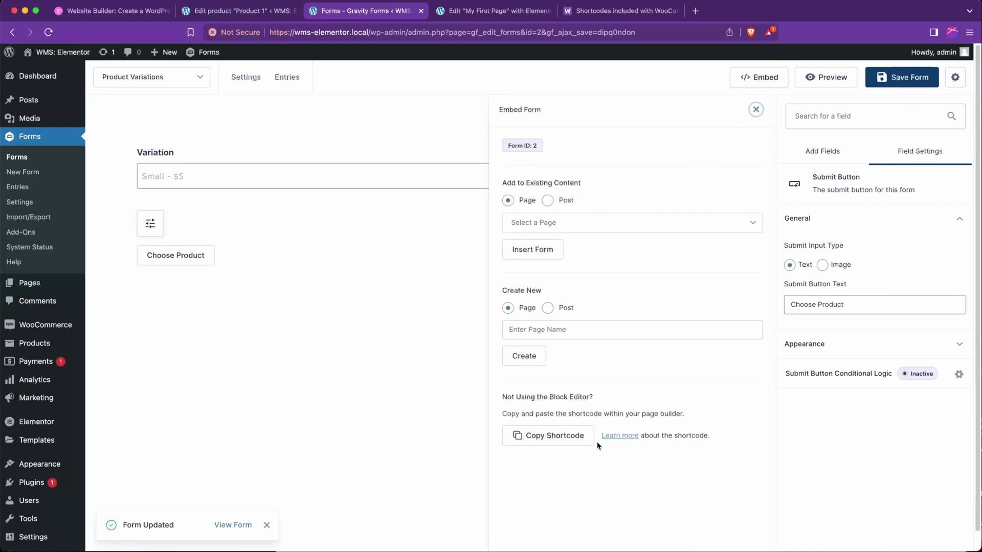
Copy the Product Variations form's shortcode and go back to the Elementor editor
click(548, 436)
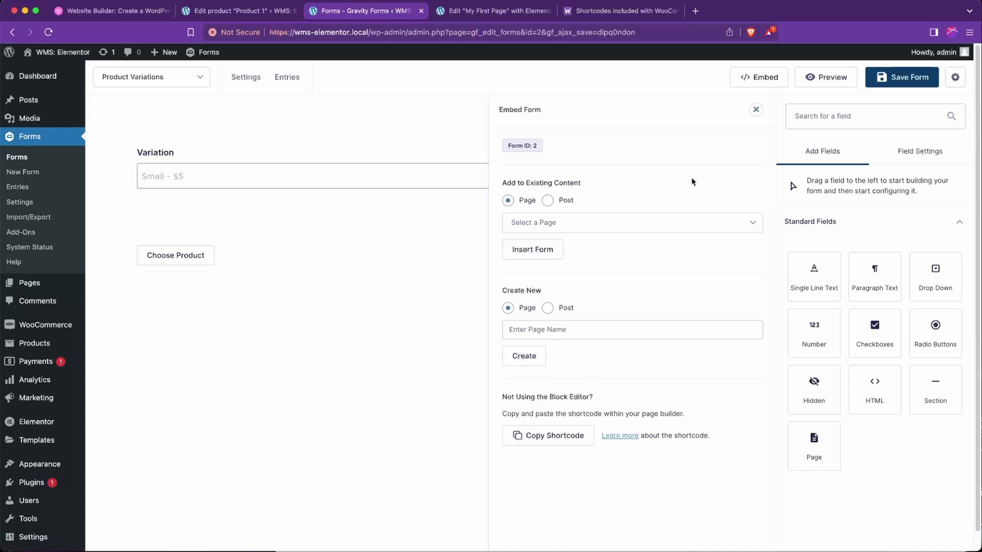
click(509, 12)
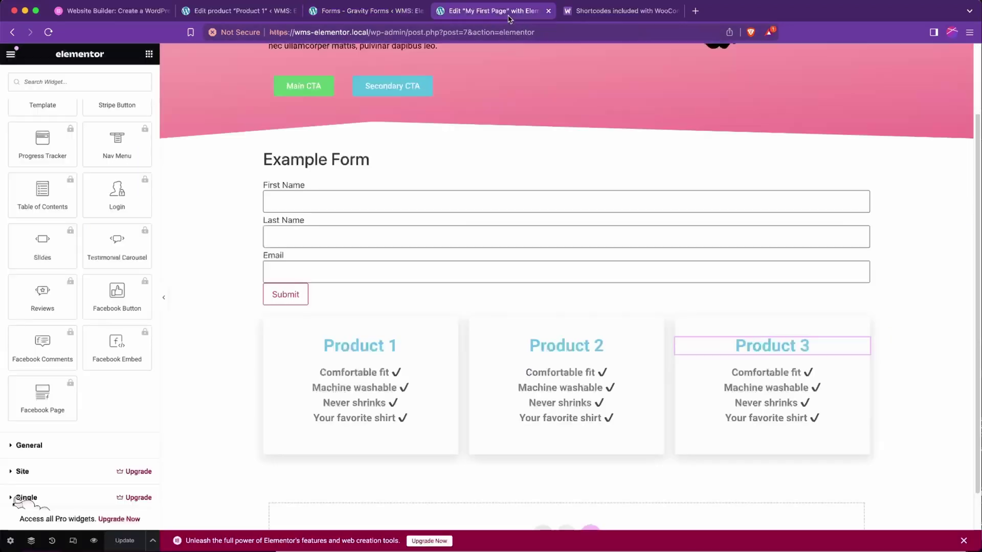
Collapse the Pro widgets group and expand the WordPress widgets group in the panel
scroll(486, 285, down, 3)
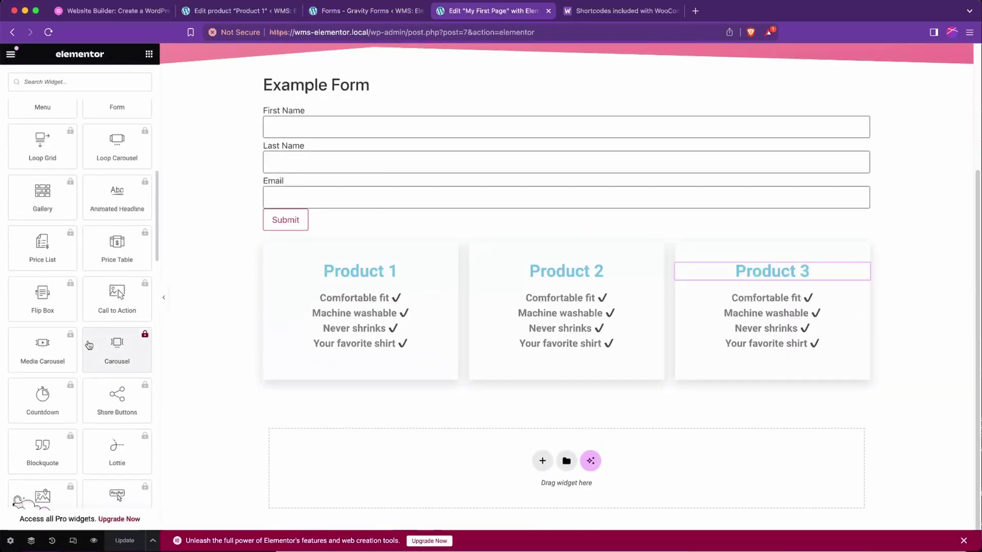
scroll(89, 345, up, 5)
click(14, 217)
scroll(51, 256, down, 10)
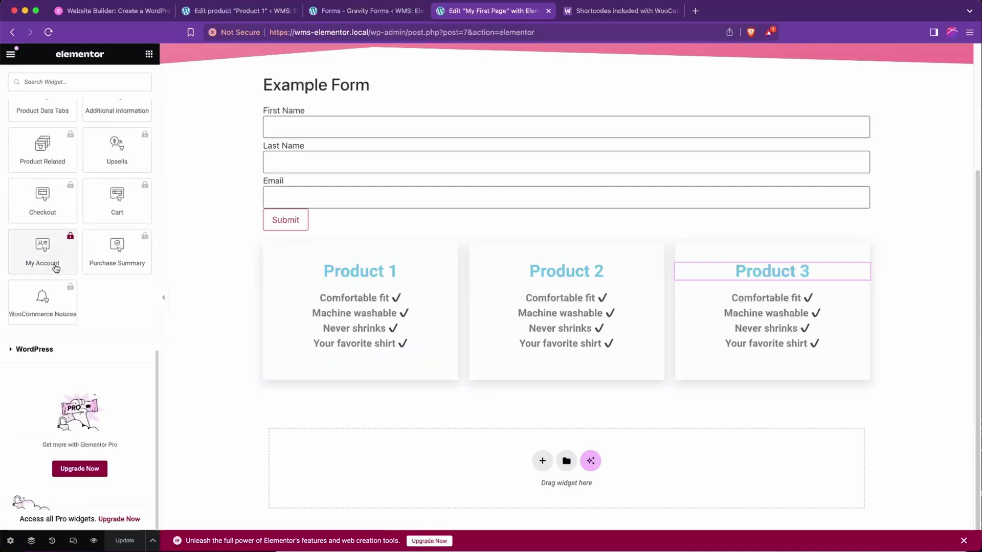
click(45, 347)
scroll(66, 332, down, 15)
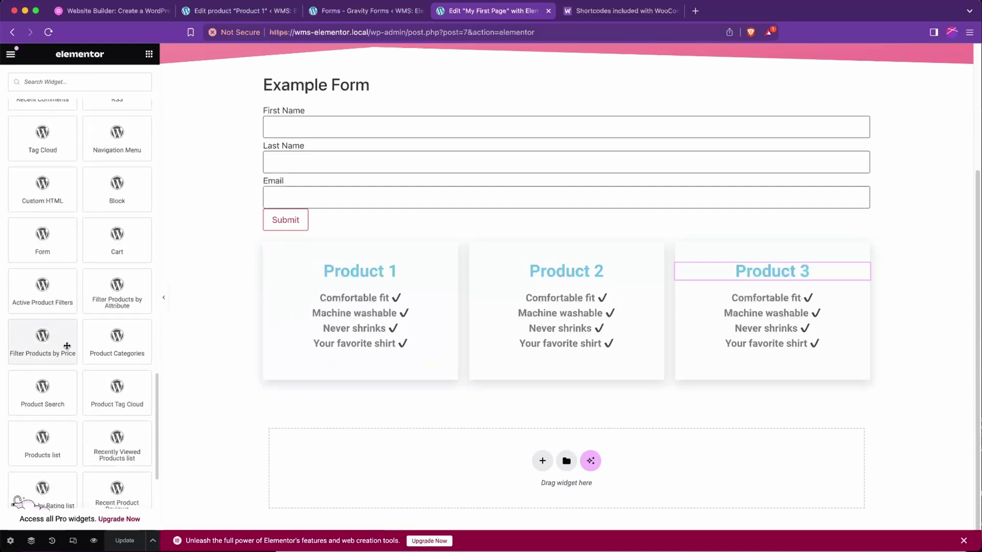
scroll(100, 338, up, 4)
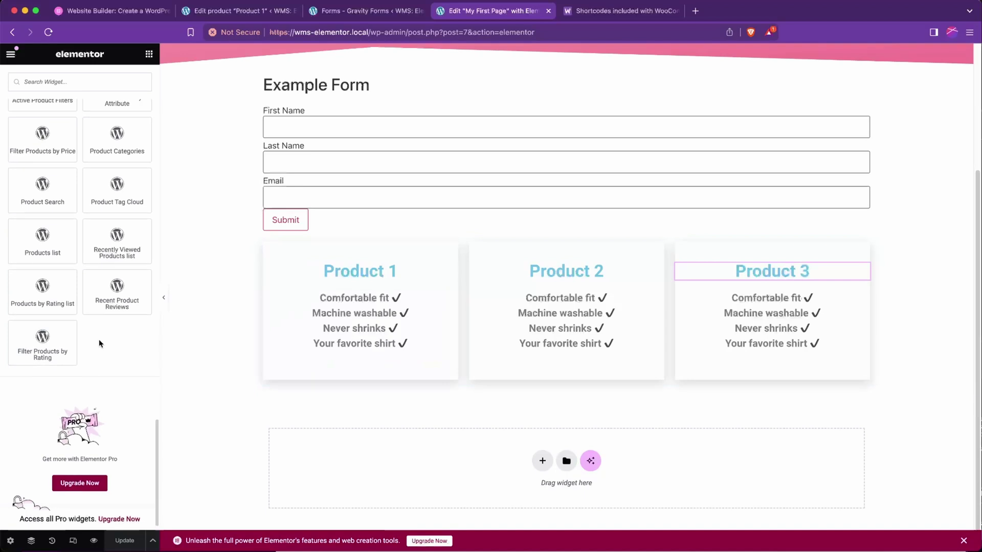
Drop a Gravity Forms widget into the Product 1 card, select 'Product Variations', and click Update
drag(44, 196, 354, 358)
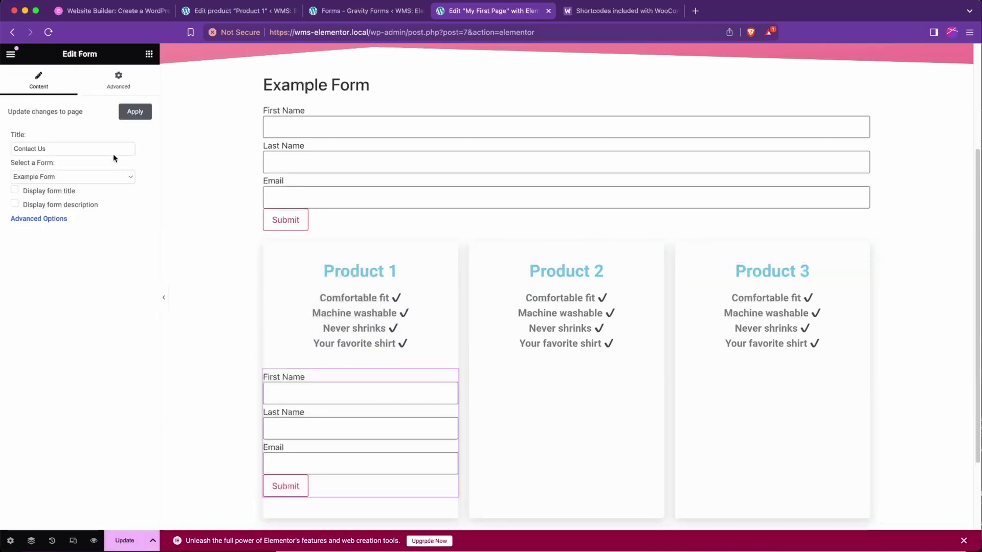
click(109, 177)
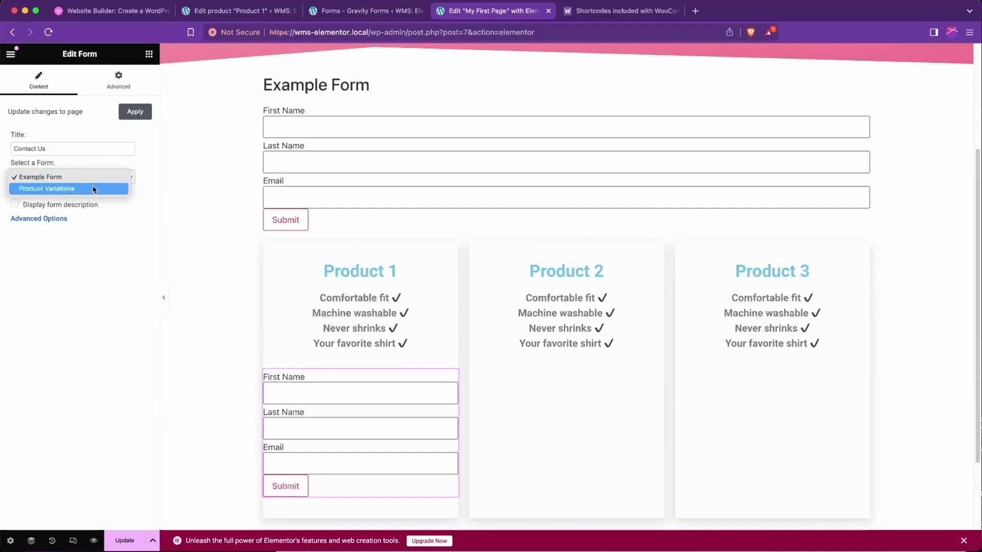
click(96, 187)
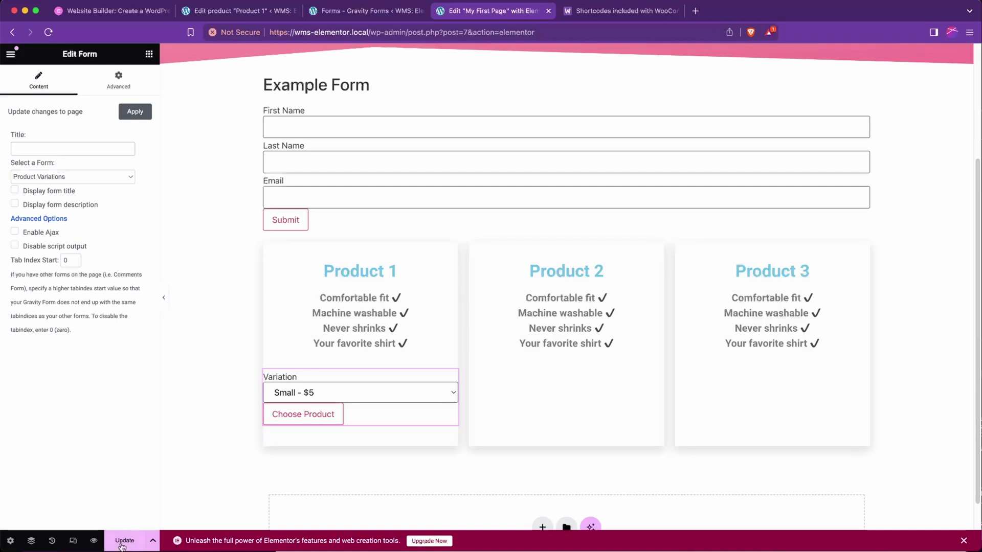
click(122, 541)
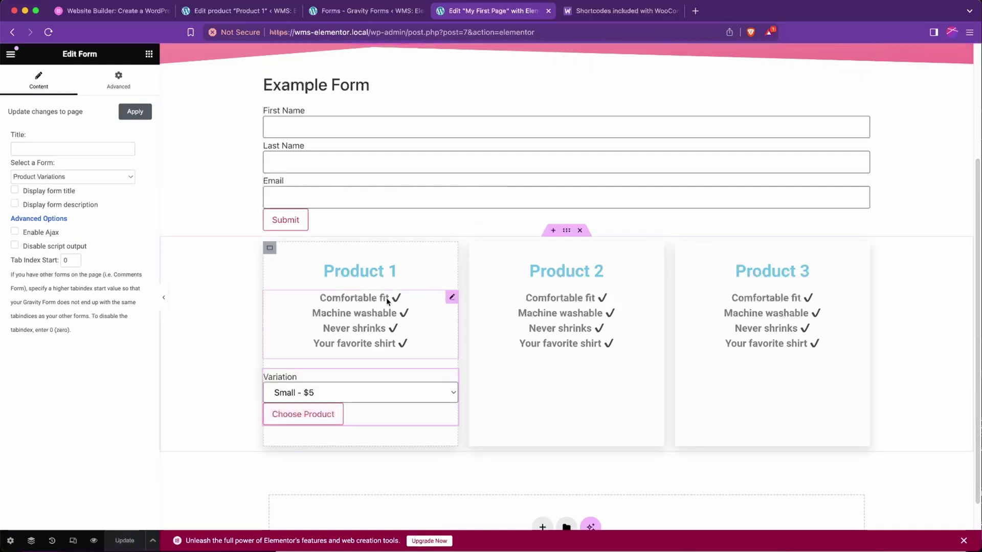
Preview 'My First Page' in a new tab with the eye icon
click(92, 541)
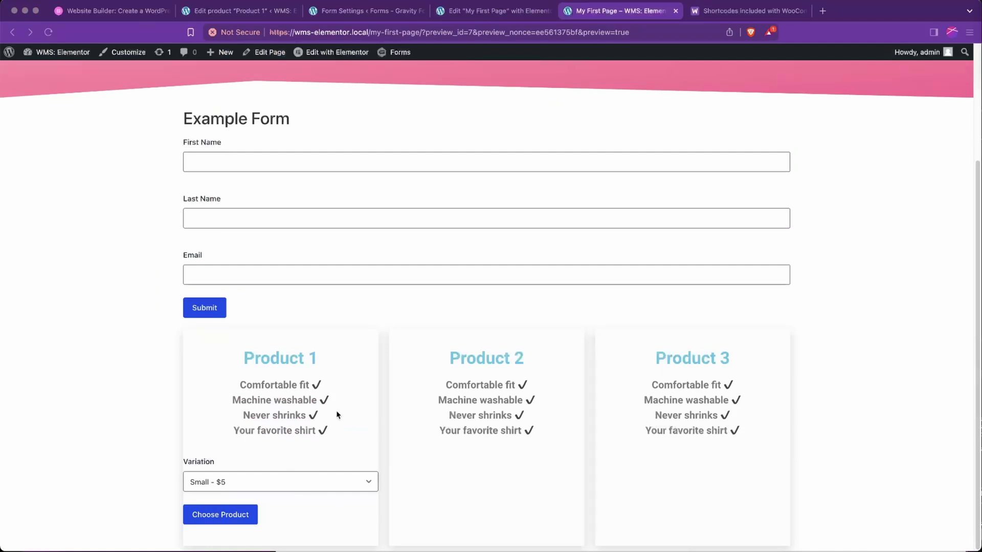
Check the form in the editor, then submit Medium - $10 with Choose Product in the preview
click(375, 12)
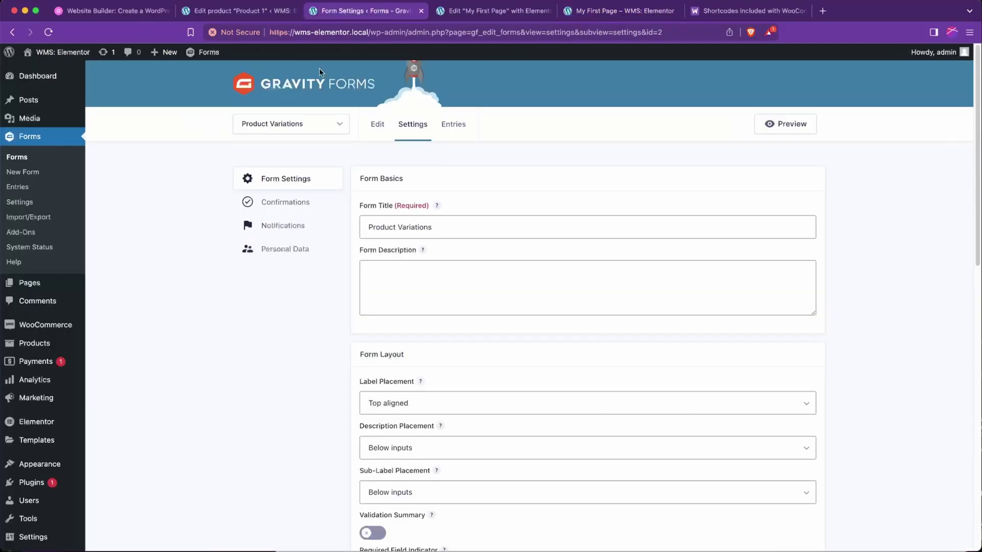
click(375, 122)
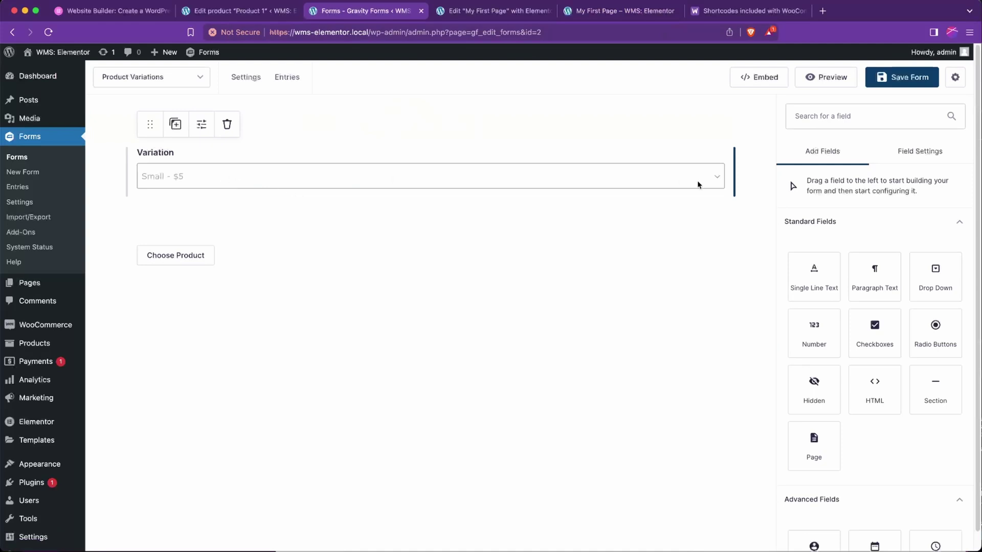
click(588, 10)
click(266, 481)
click(266, 493)
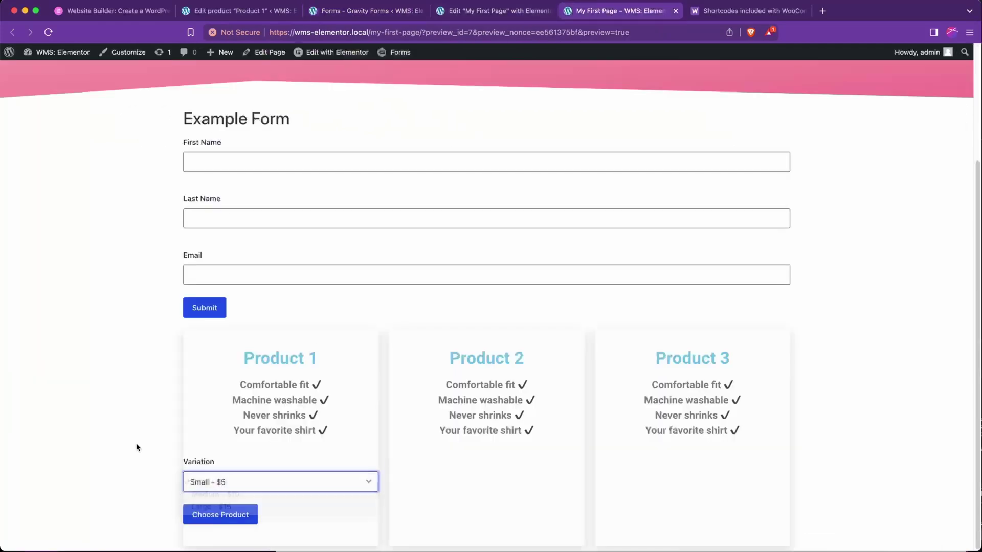
click(242, 526)
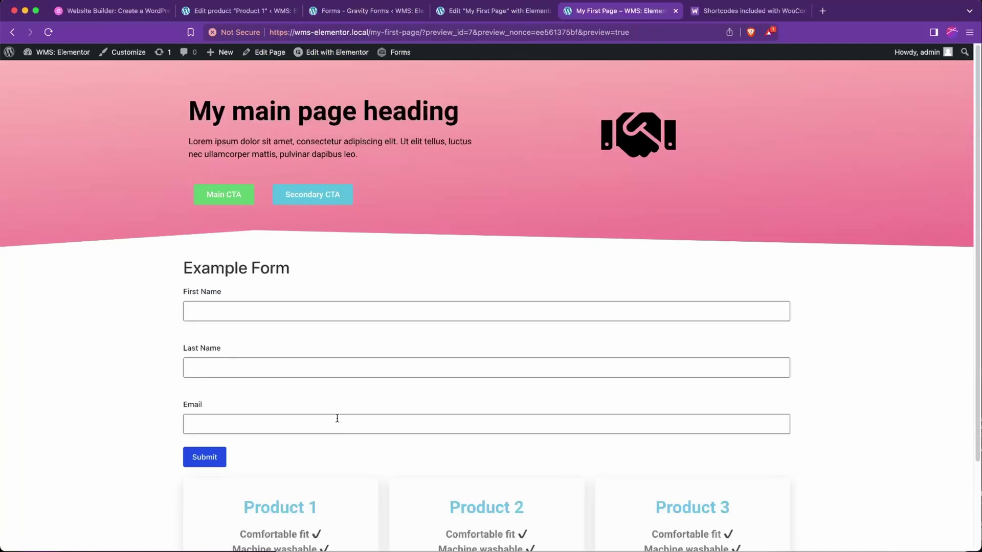
Remove the preview query from the URL to load the live page, then return to Gravity Forms
scroll(337, 418, down, 3)
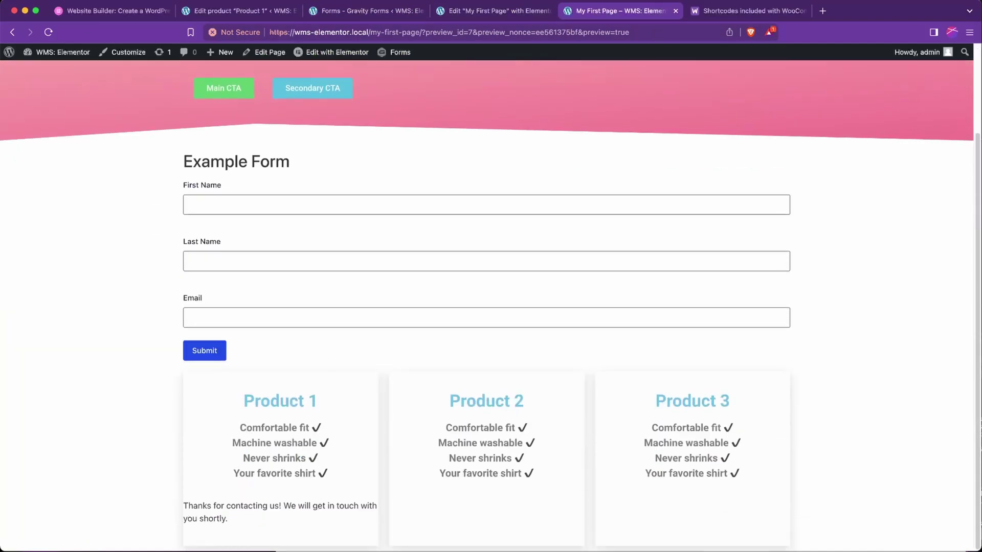
drag(421, 32, 807, 31)
key(BackSpace)
key(Return)
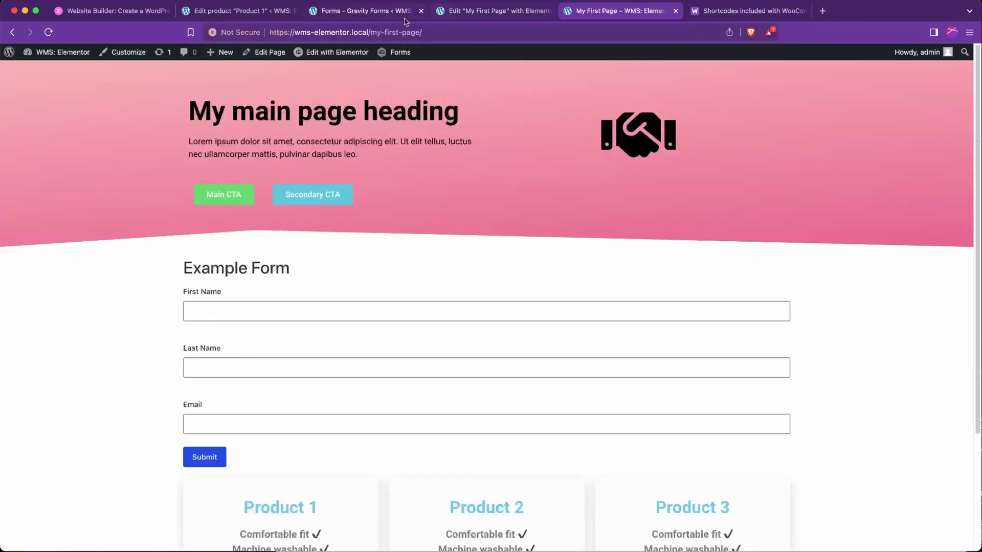
click(404, 15)
Add a new confirmation named 'Small Product' with the Redirect type
mouse_move(252, 81)
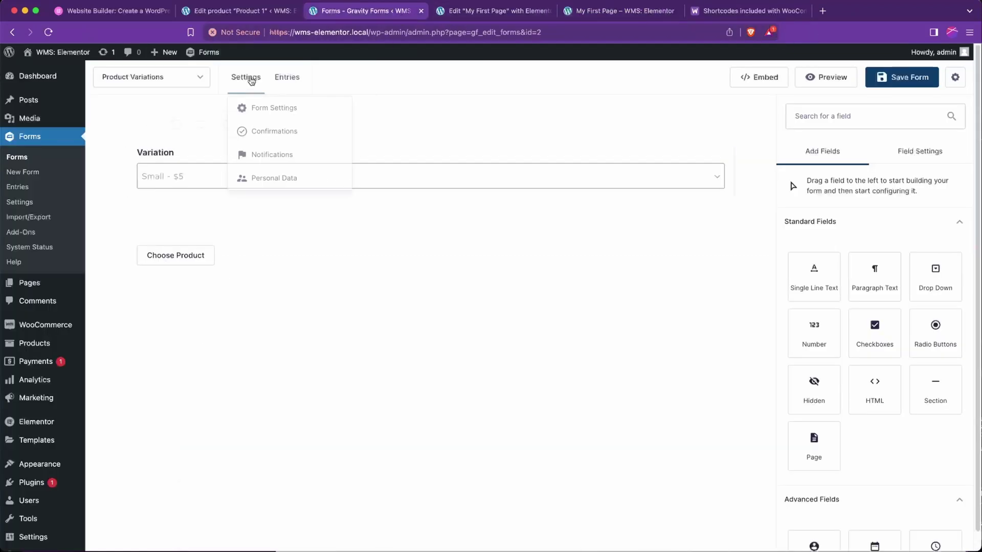
click(253, 134)
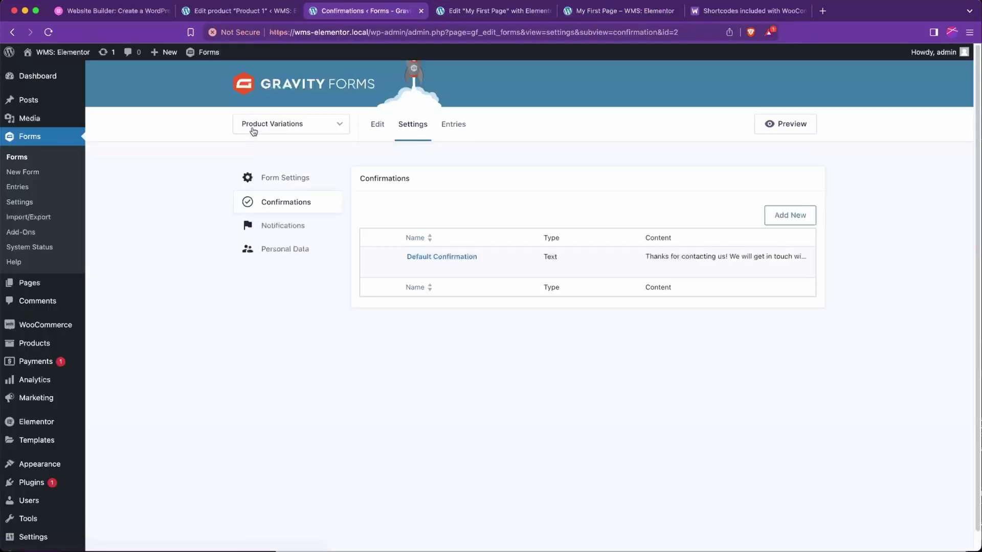
click(799, 219)
click(454, 220)
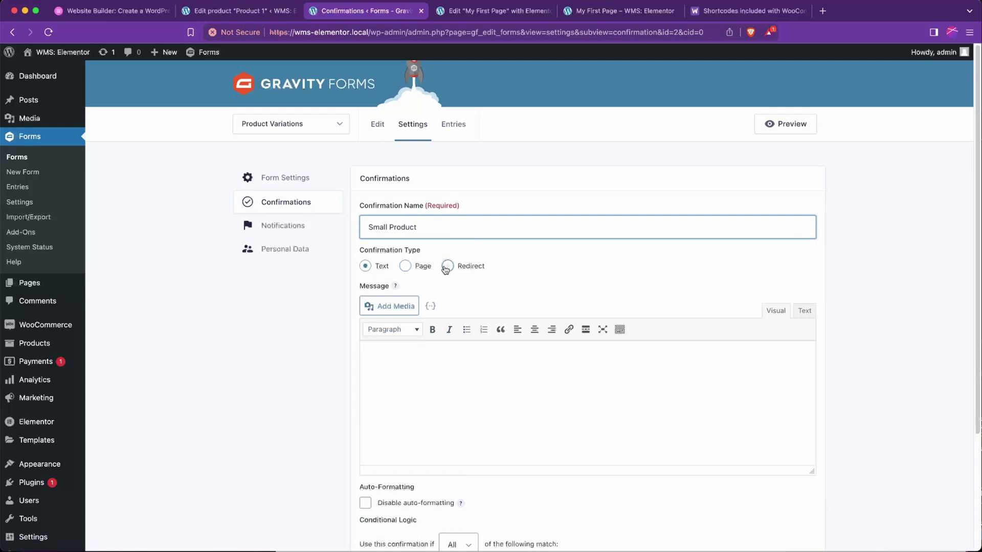
click(446, 266)
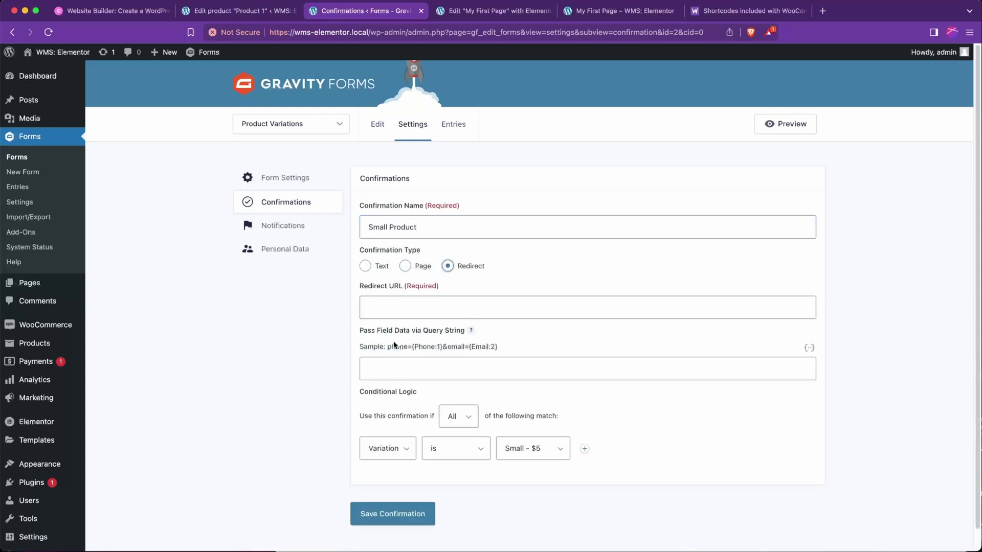
Paste /checkout/?add-to-cart=25 as the Small Product redirect URL
scroll(394, 345, down, 1)
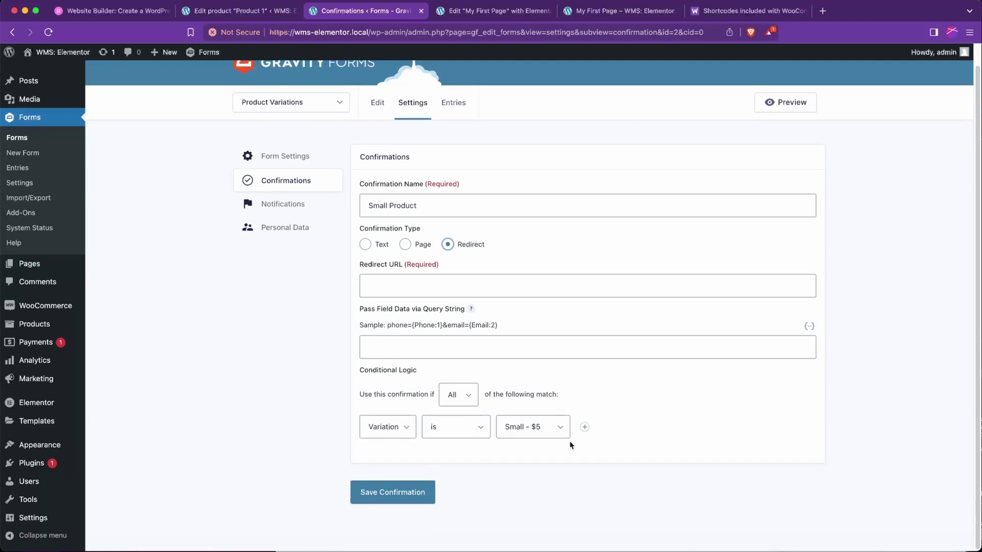
click(429, 291)
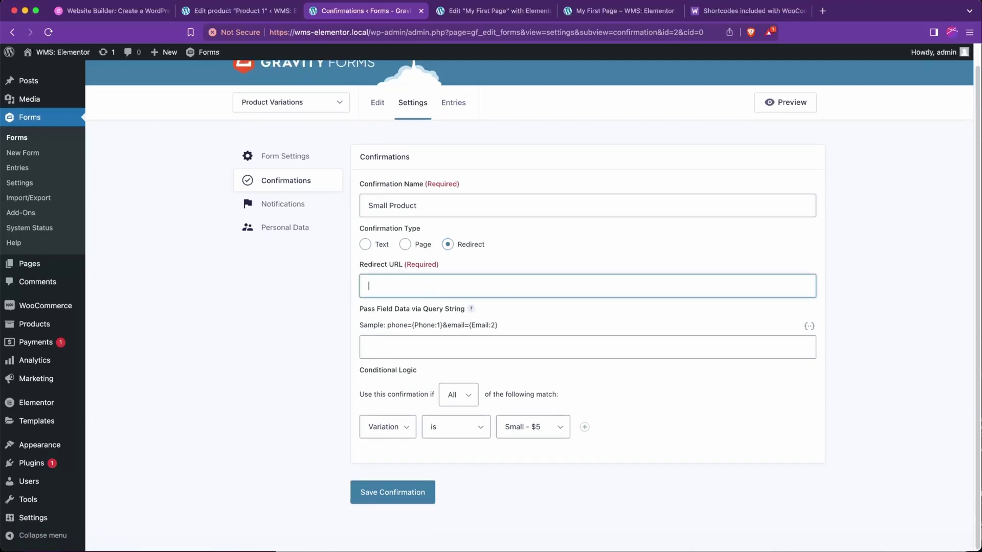
key(super+Tab)
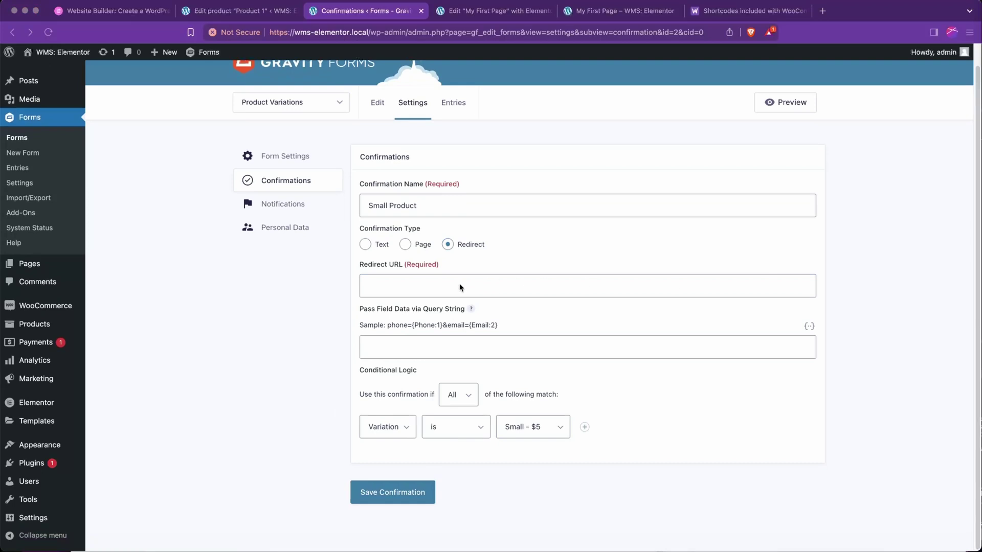
click(532, 290)
text(/checkout/?add-to-cart=25")
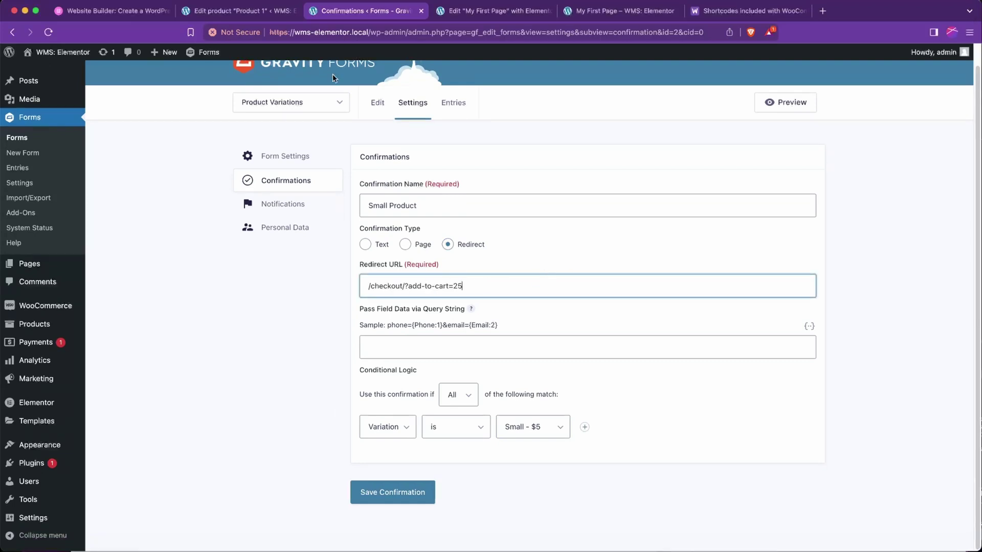
click(261, 14)
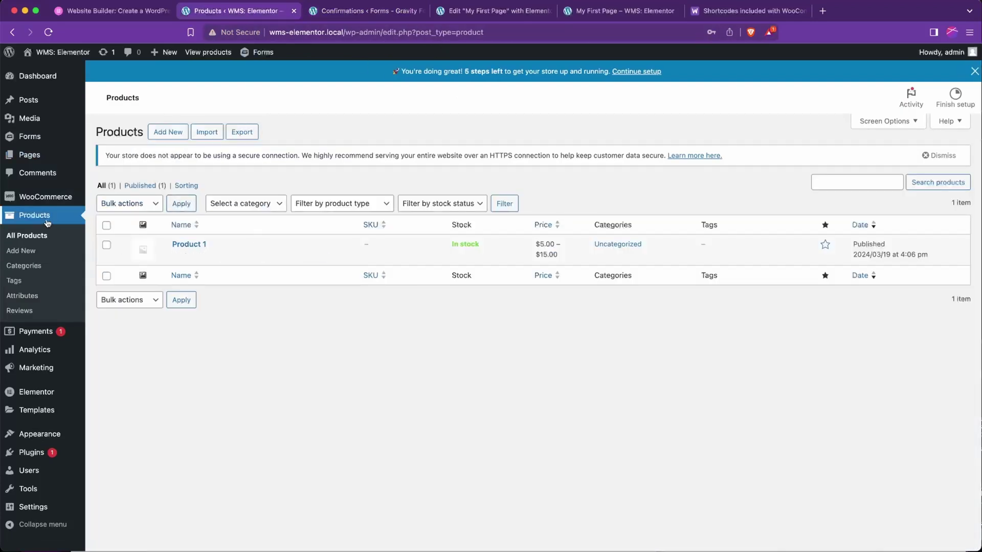
Read Product 1's variation IDs (Small 47, Medium 48, Large 49), then return to the confirmation
mouse_move(194, 266)
click(202, 256)
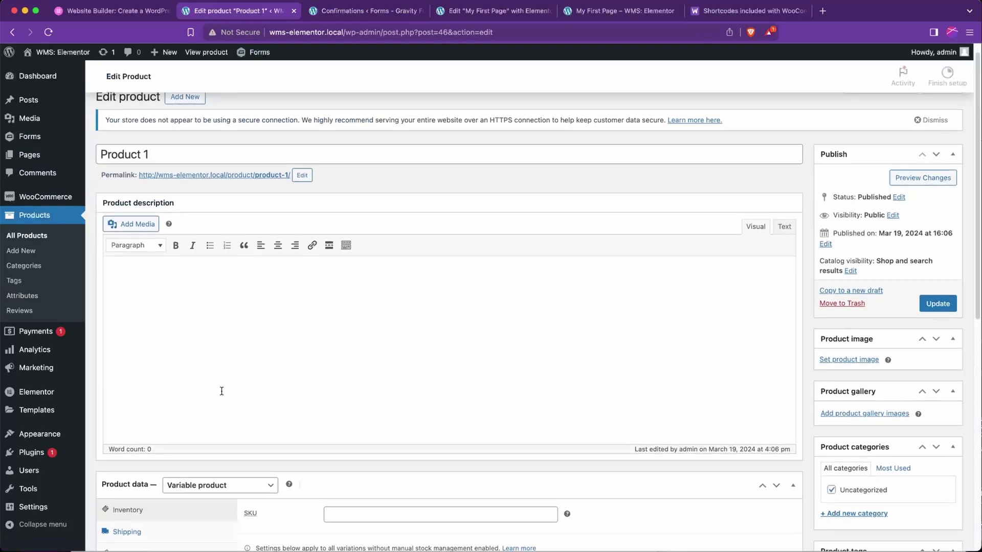
scroll(205, 296, down, 5)
click(127, 246)
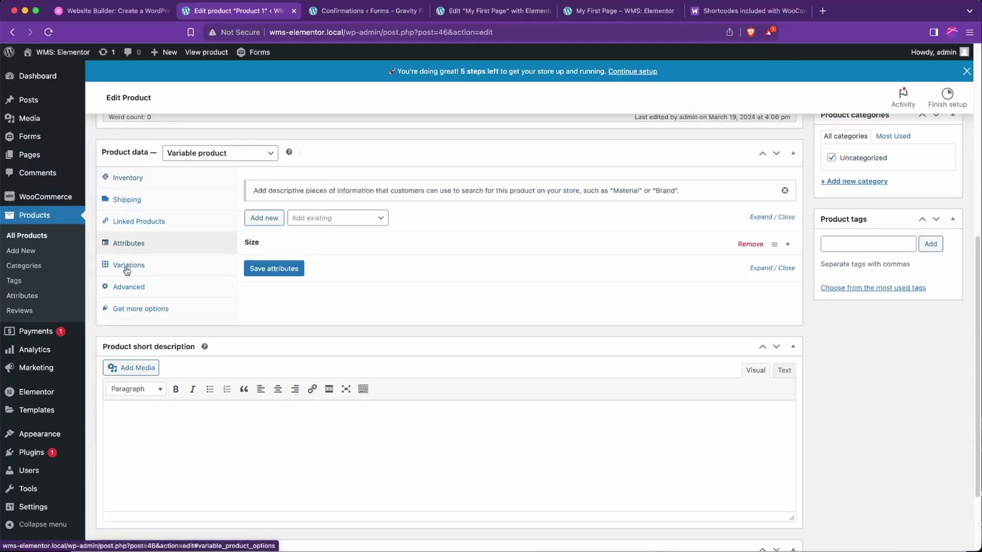
click(127, 264)
click(484, 237)
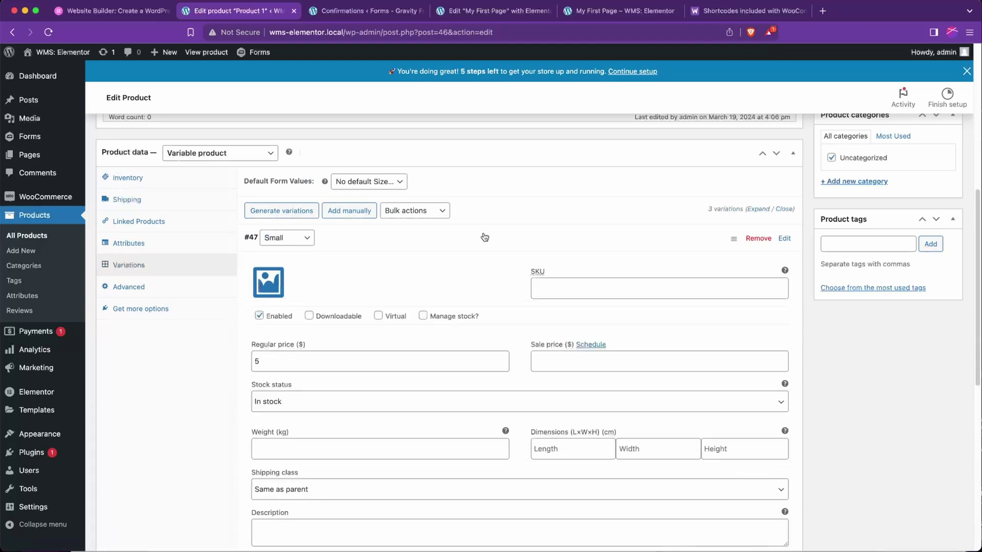
click(254, 211)
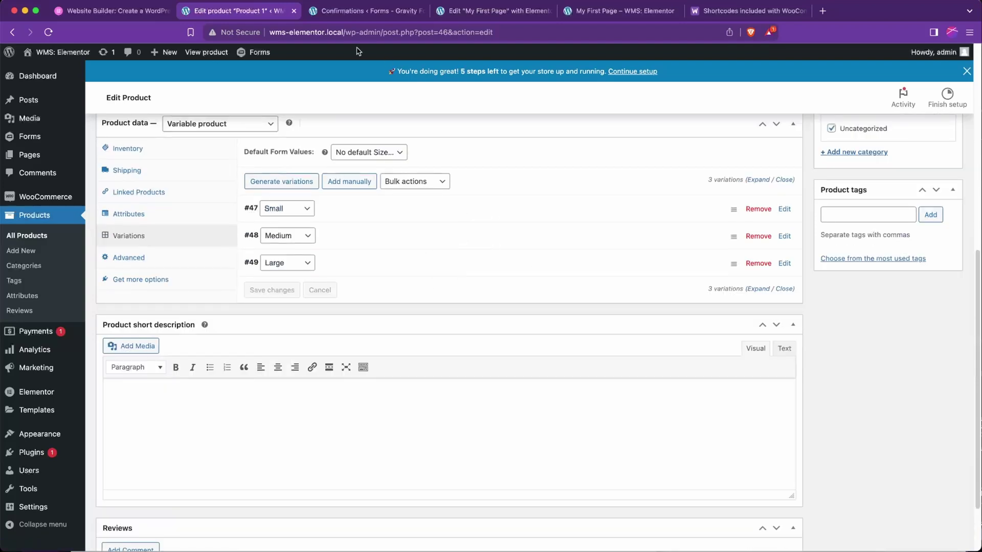
click(364, 11)
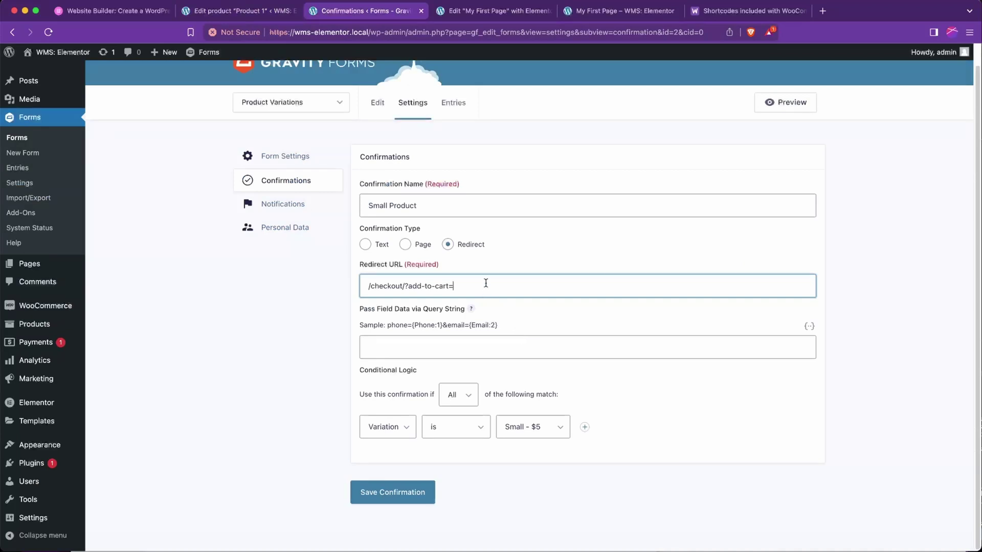
key(Return)
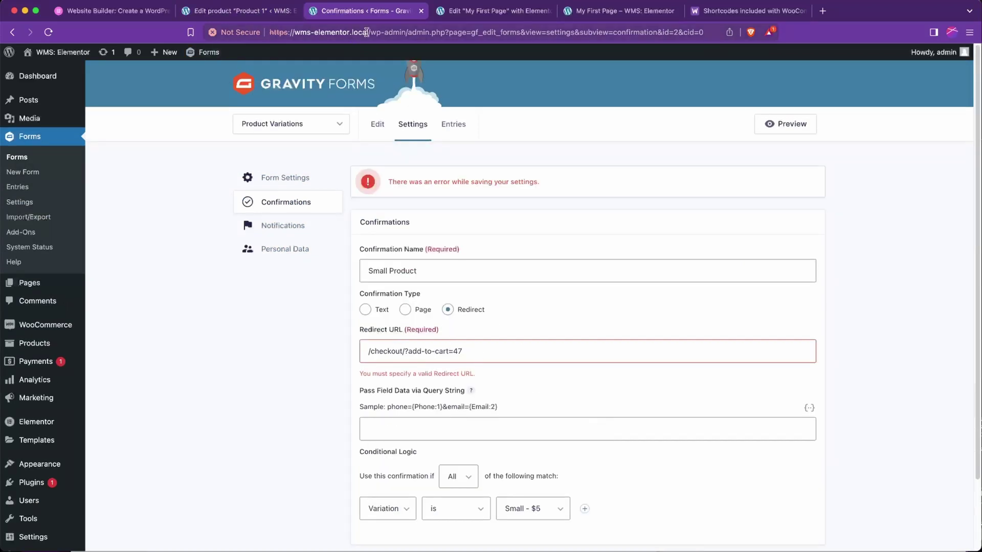
drag(368, 32, 207, 32)
key(super+c)
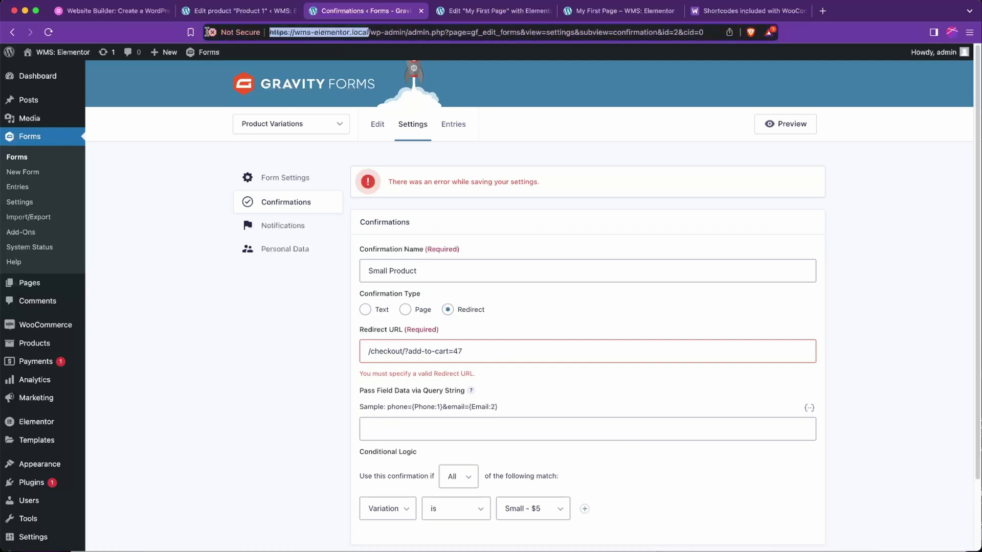
click(368, 350)
key(super+v)
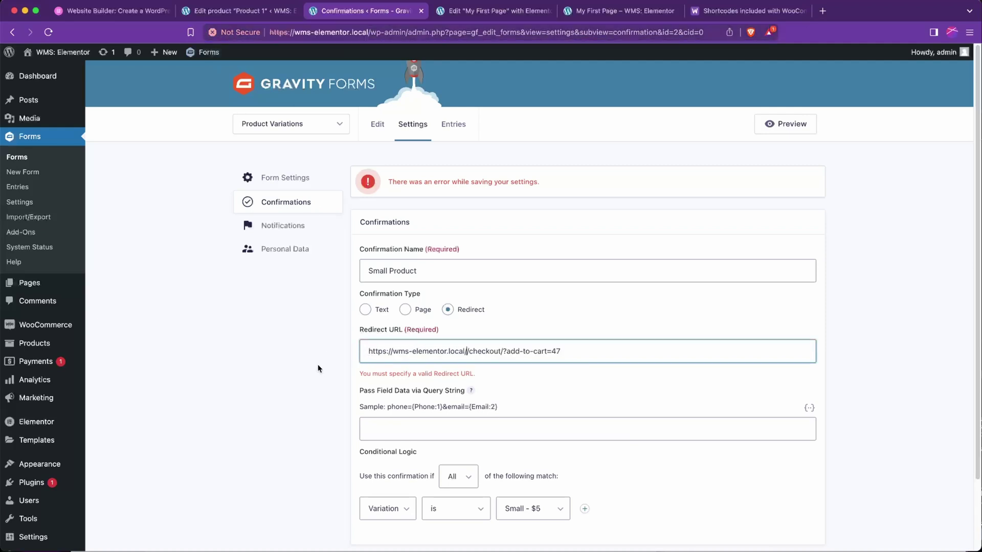
key(BackSpace)
Save the corrected Small Product confirmation and return to the live My First Page
scroll(443, 370, down, 2)
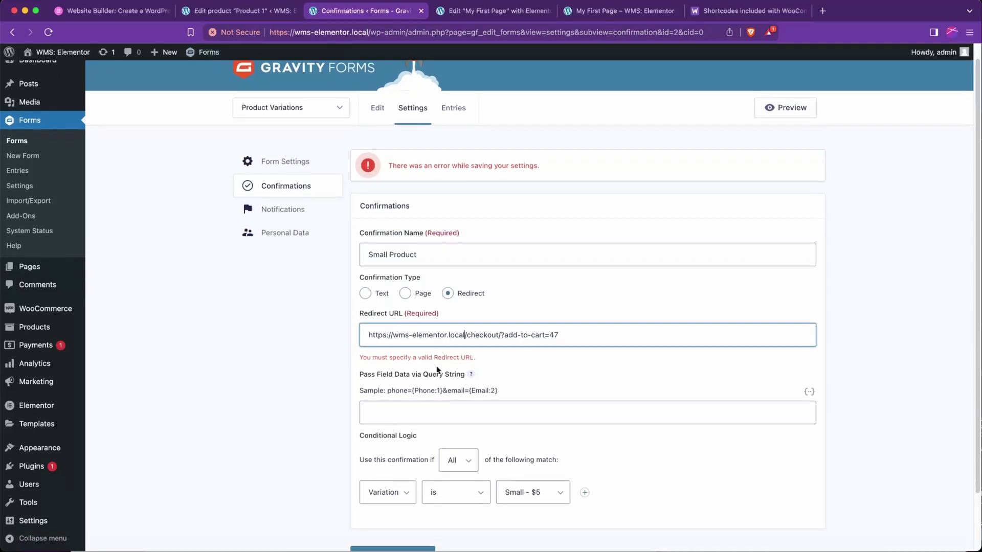
click(390, 540)
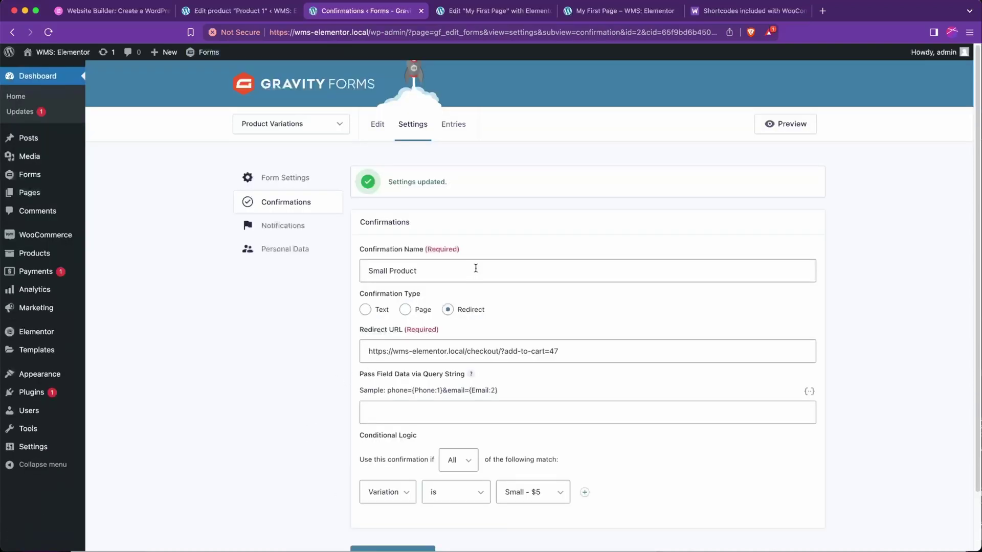
click(621, 11)
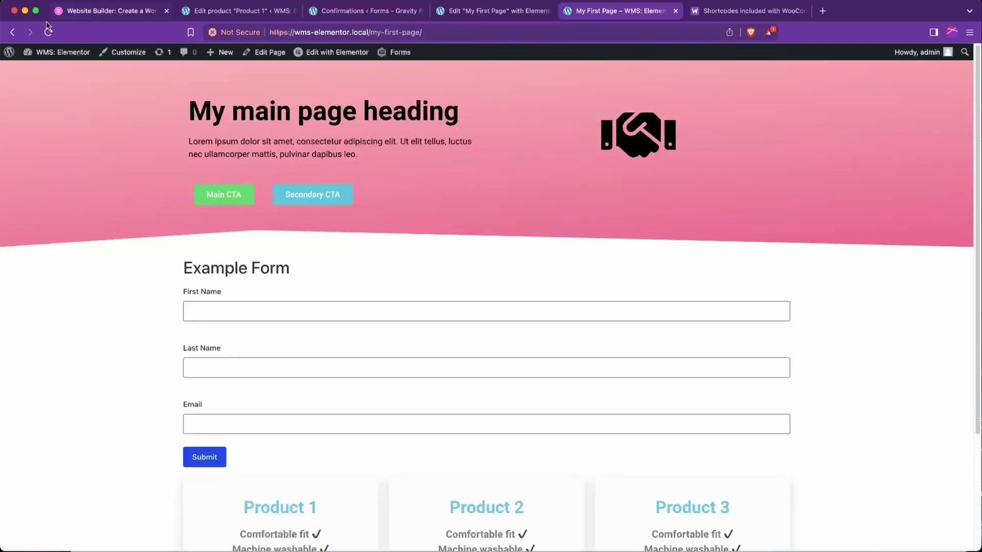
Reload the live page and submit Product 1 as Small - $5, reaching checkout at $5.00
click(48, 33)
scroll(153, 261, down, 3)
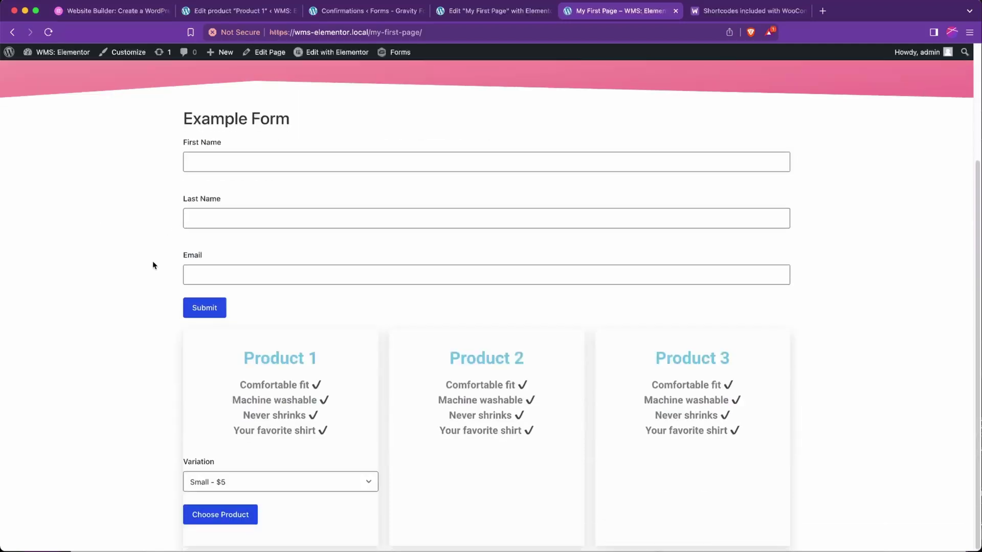
click(217, 517)
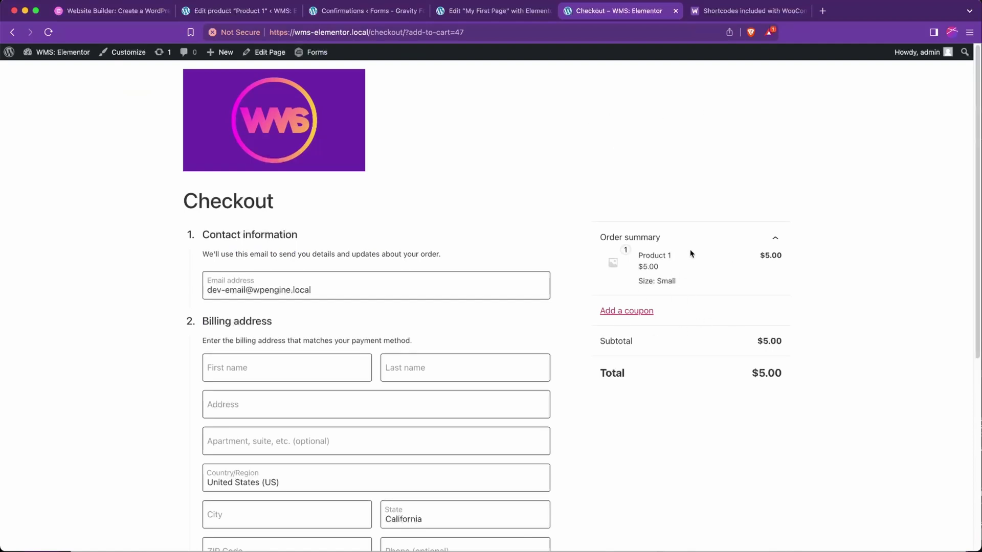
click(353, 13)
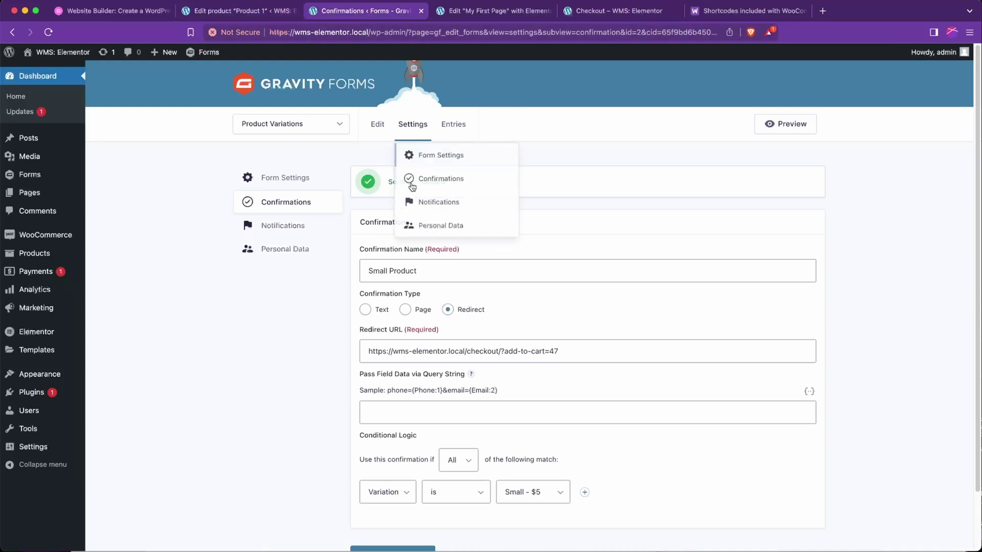
Duplicate the Small Product confirmation and rename the copy Medium Product
click(292, 201)
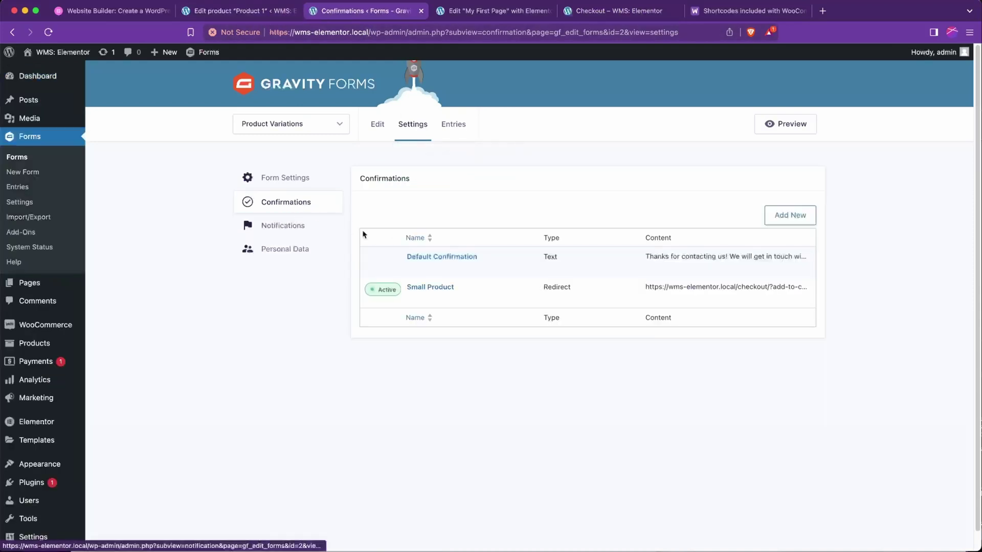
click(438, 299)
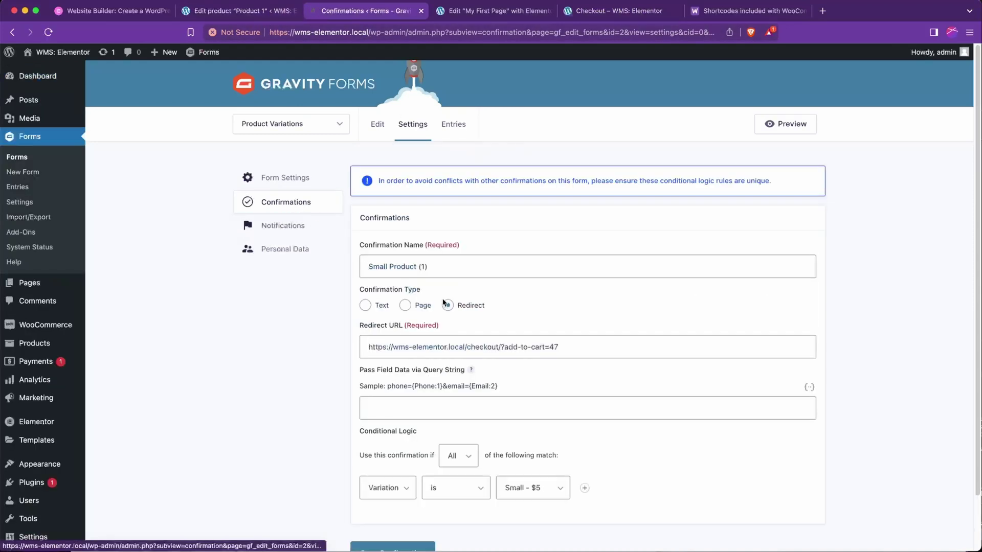
click(455, 267)
key(super+a)
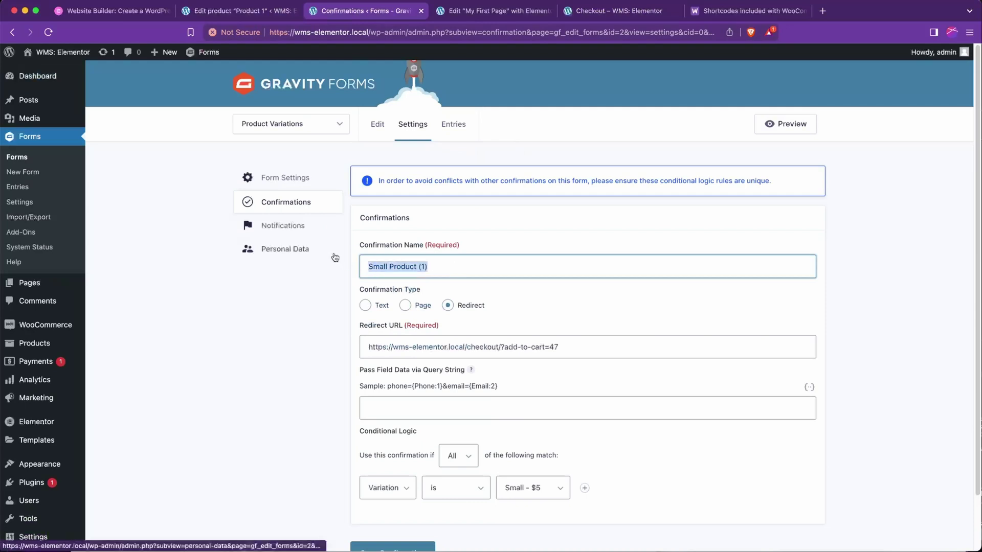
text(MNdium Produc)
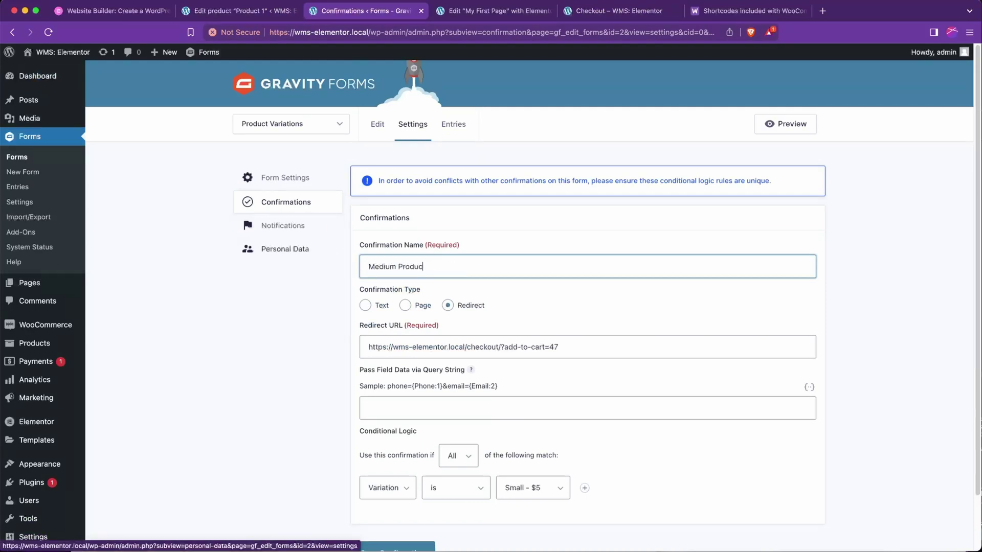
Change the copy's redirect URL to end in add-to-cart=48
click(240, 11)
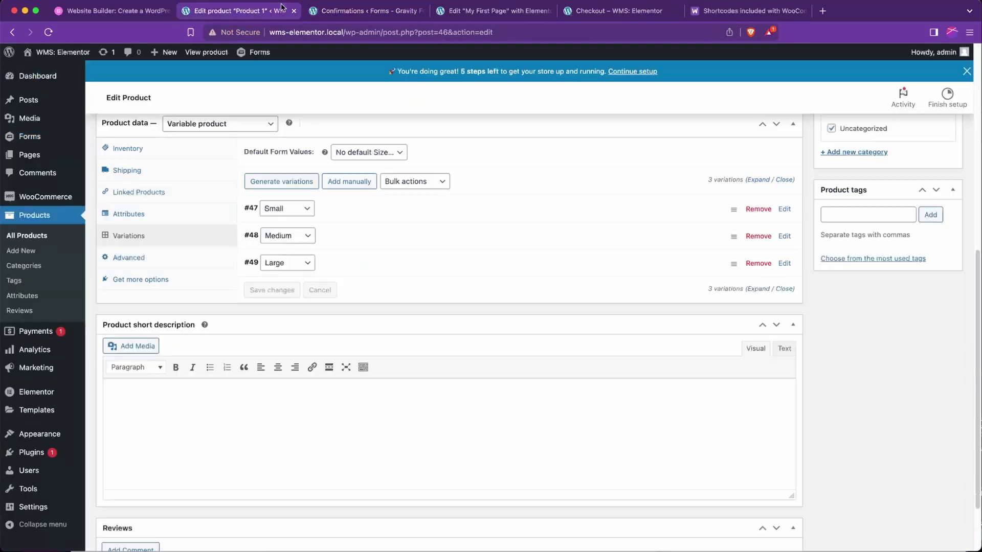
click(354, 13)
click(579, 349)
key(BackSpace)
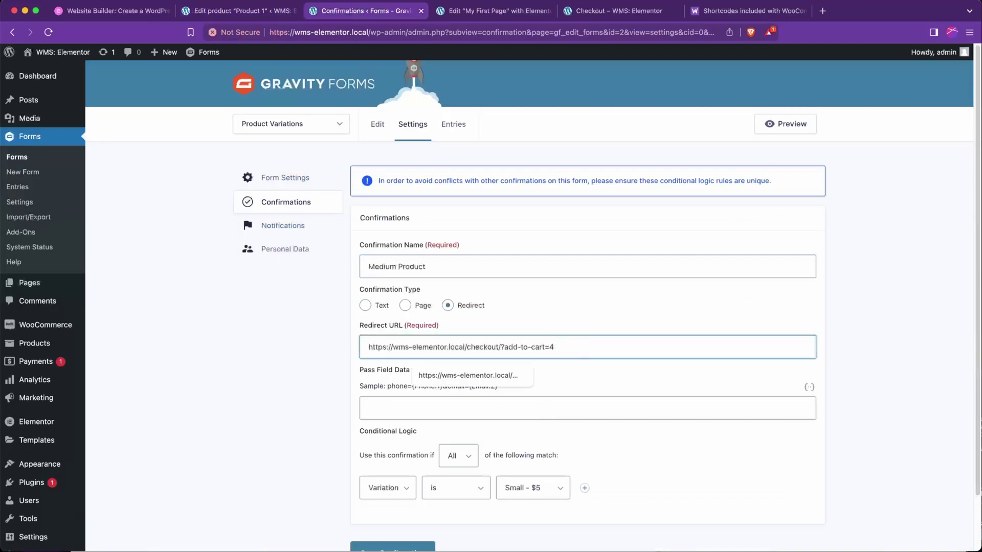
text(8)
Set the condition to Medium - $10, save, and duplicate the Medium Product confirmation
click(510, 489)
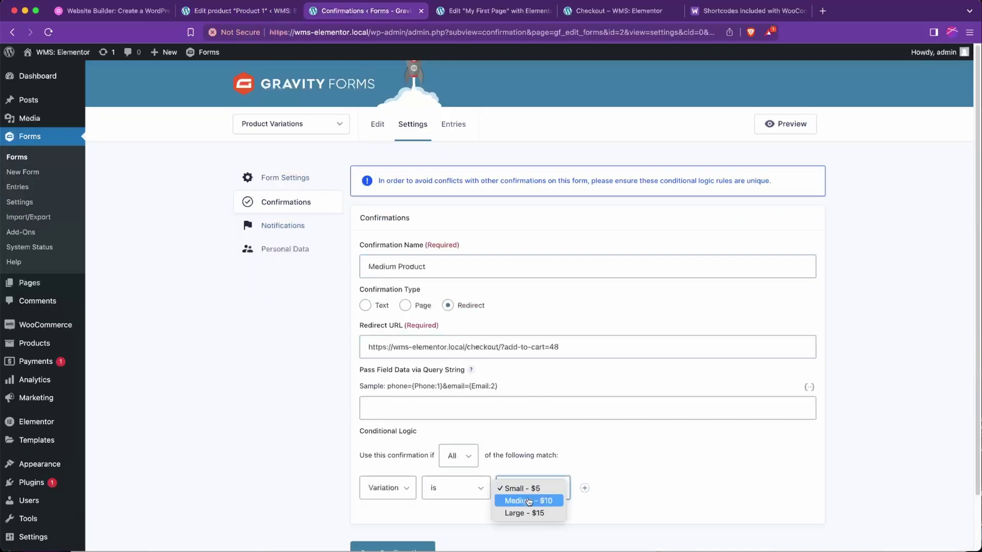
click(527, 504)
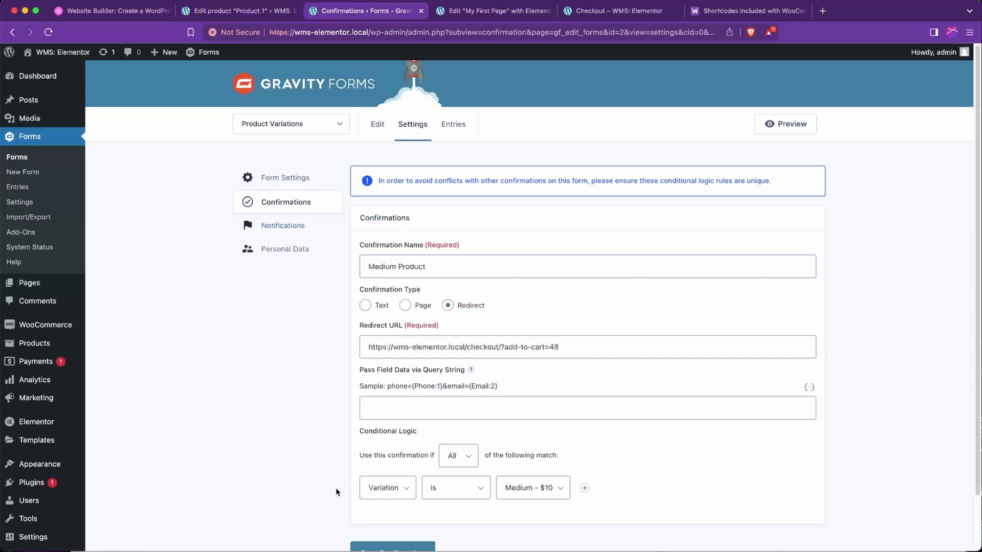
scroll(504, 397, down, 3)
click(400, 490)
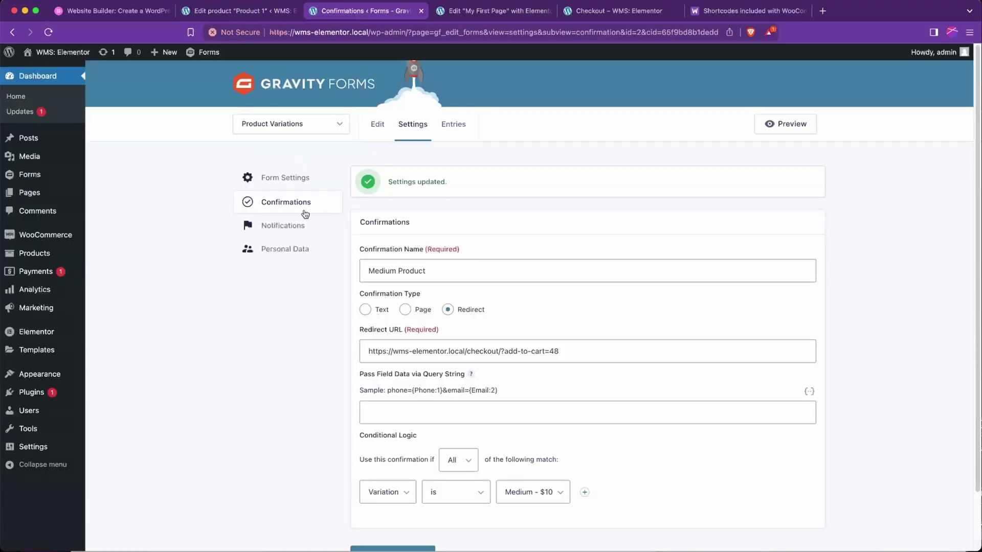
click(303, 210)
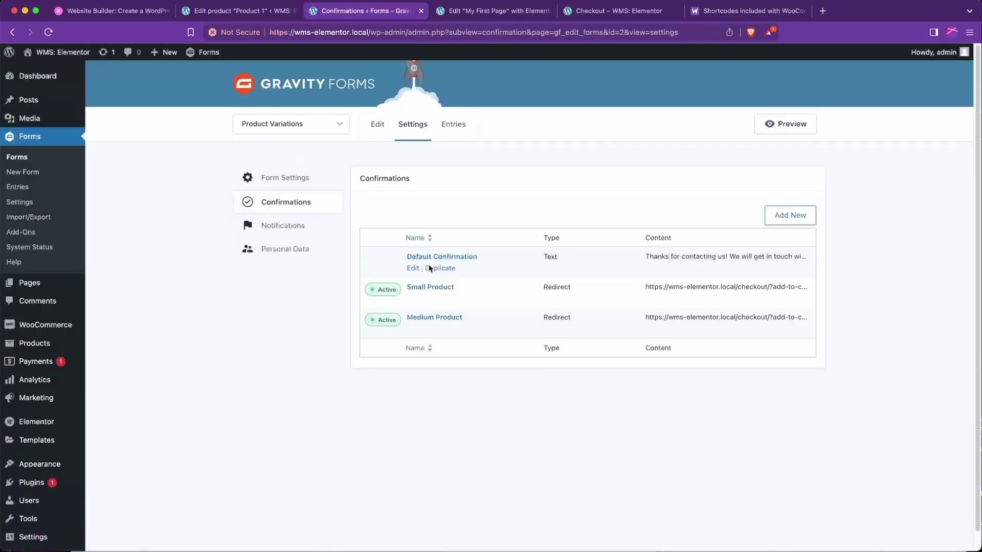
click(440, 328)
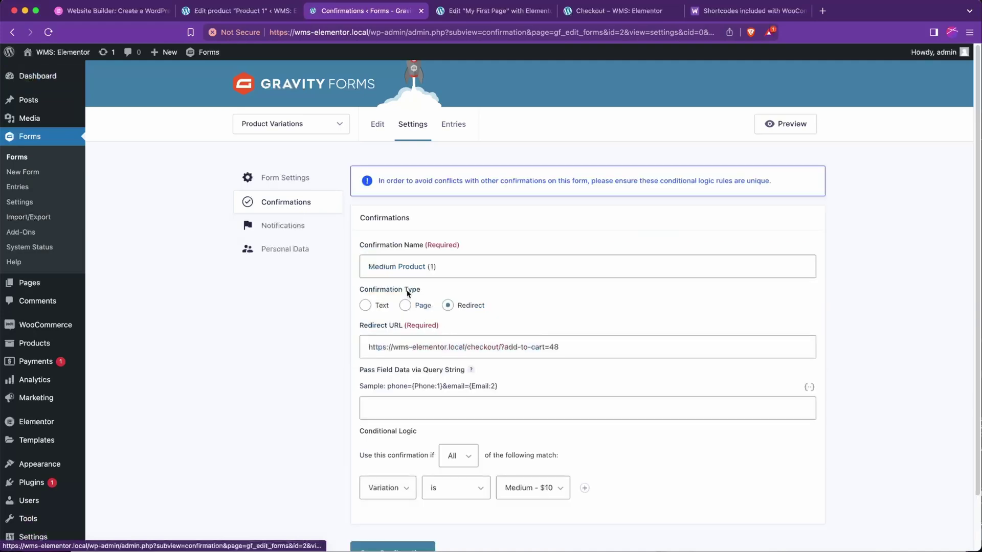
Rename the copy Large Product and change its redirect to end in add-to-cart=49
drag(460, 259, 306, 254)
text(Large )
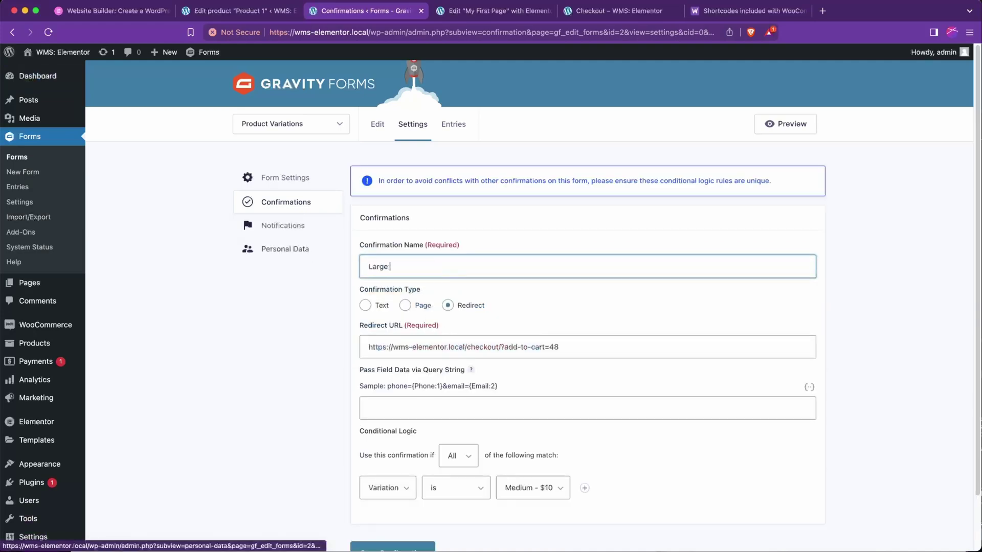
text(Product)
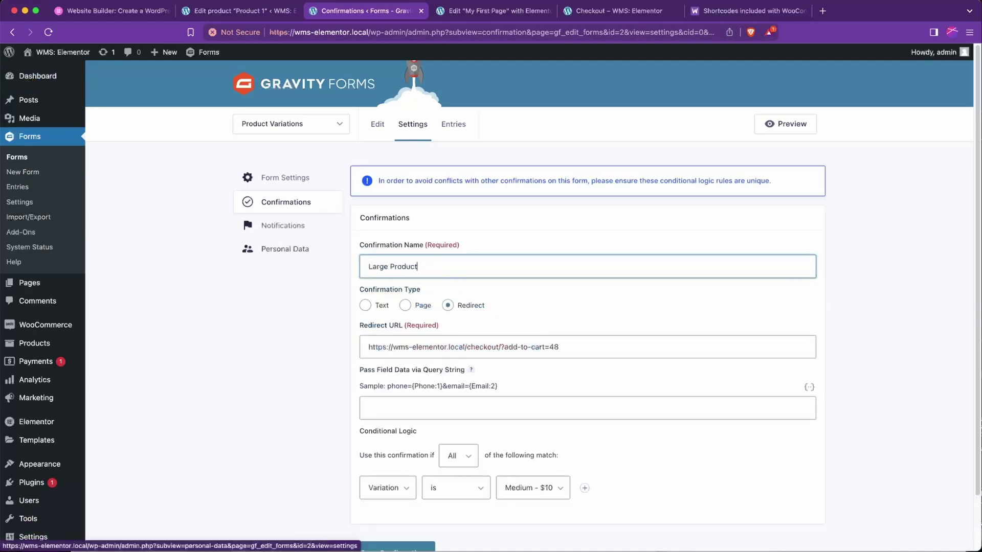
key(ctrl+shift+Tab)
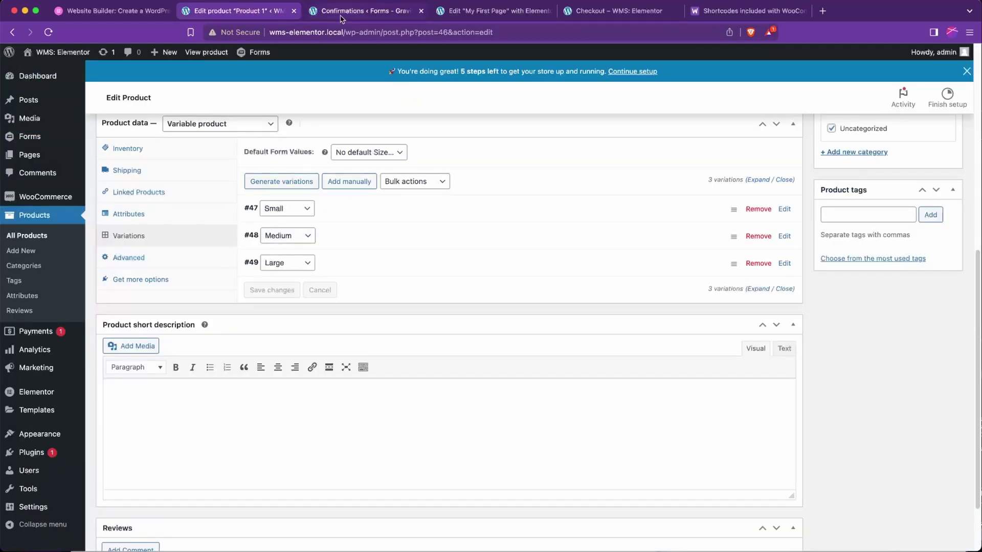
key(ctrl+Tab)
click(587, 349)
key(BackSpace)
text(9)
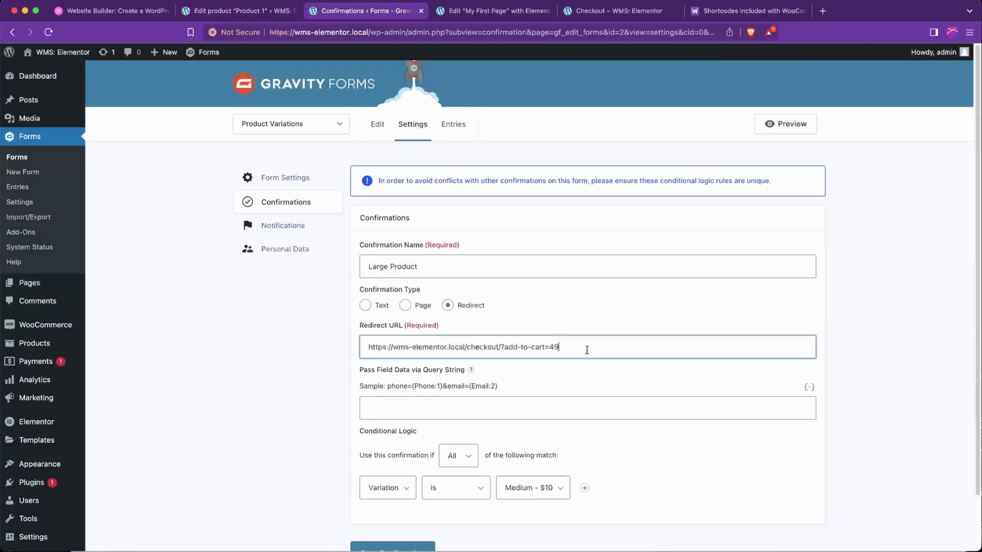
Set the condition to Large - $15 and save the Large Product confirmation
scroll(344, 389, down, 2)
click(555, 427)
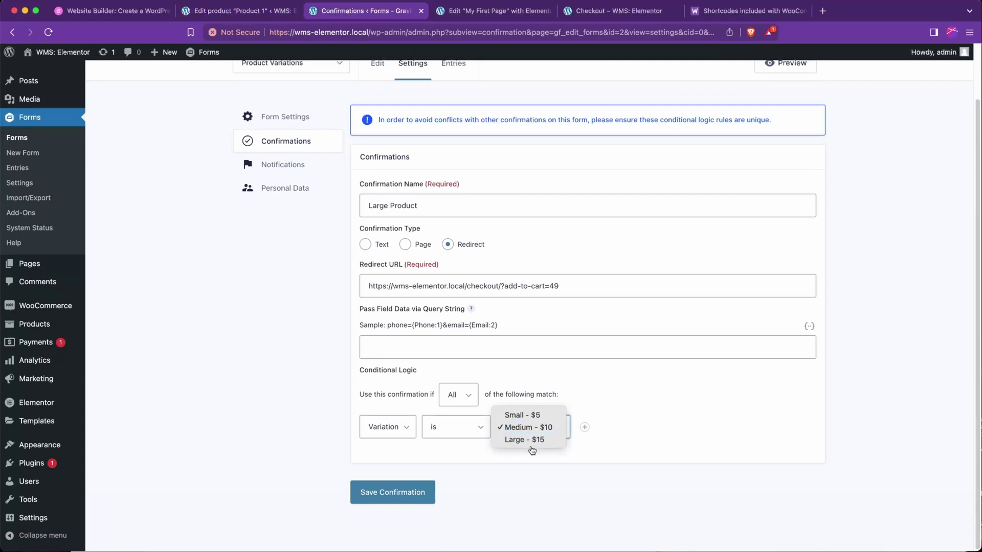
click(533, 513)
click(414, 496)
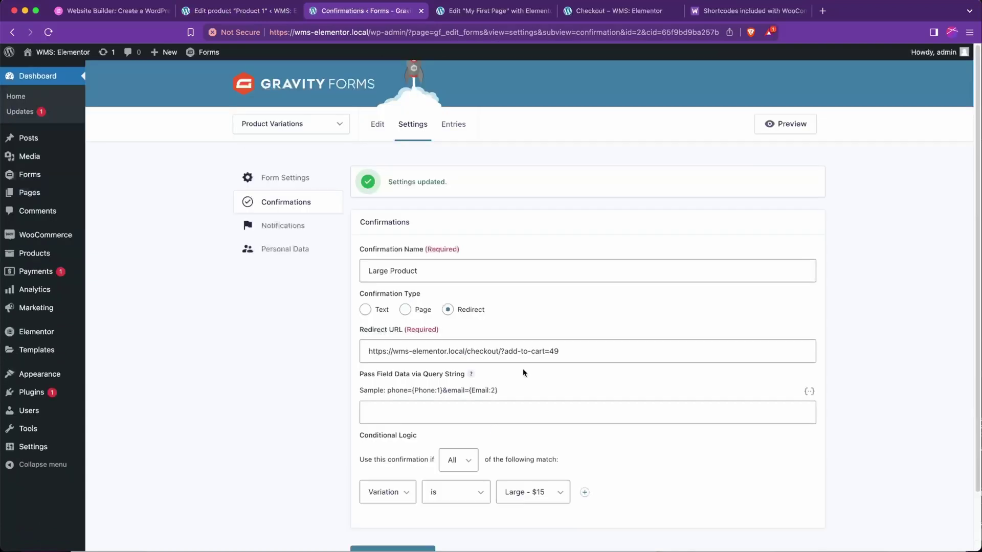
click(301, 206)
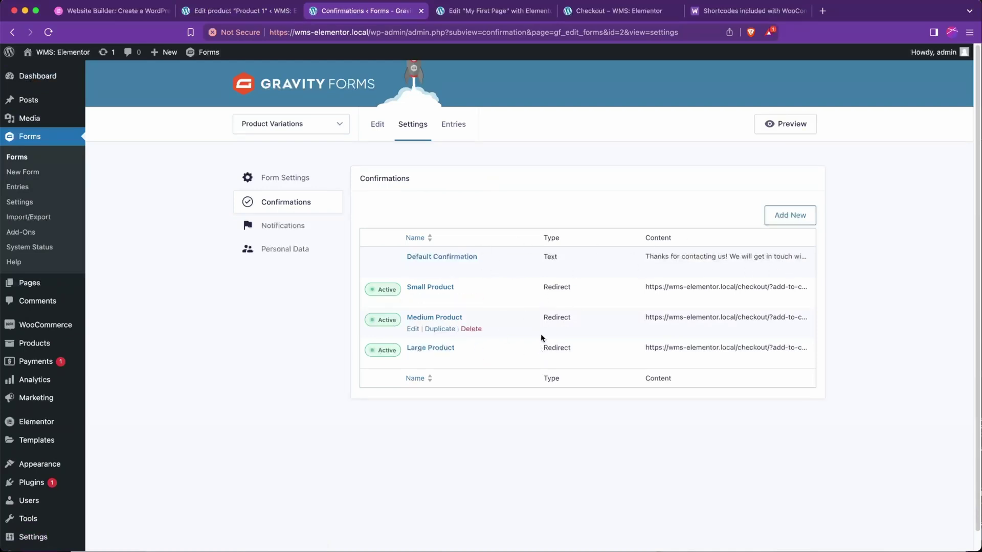
click(467, 14)
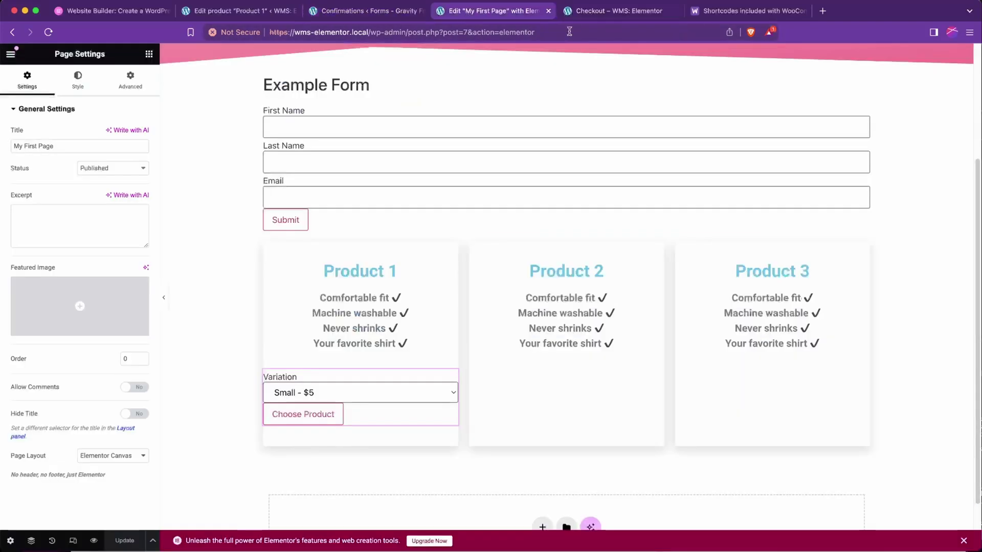
On the reloaded live page, submit Product 1 as Large - $15 and reach checkout with a $15.00 item
click(593, 11)
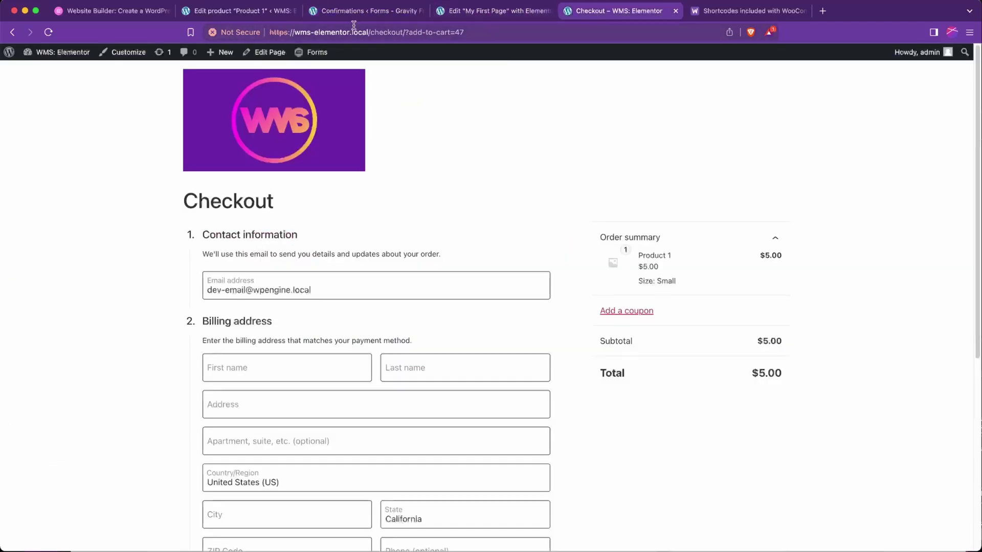
click(13, 32)
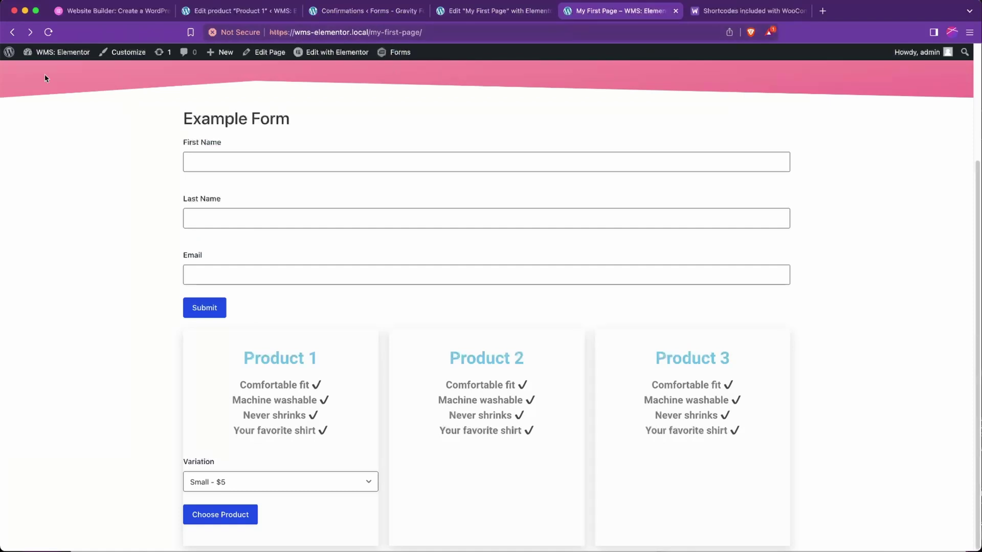
click(48, 32)
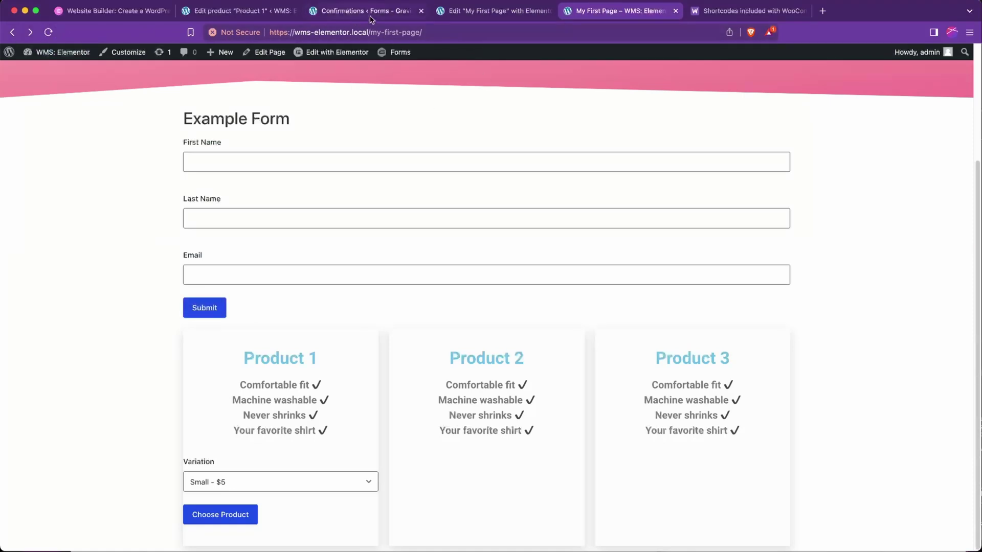
click(275, 484)
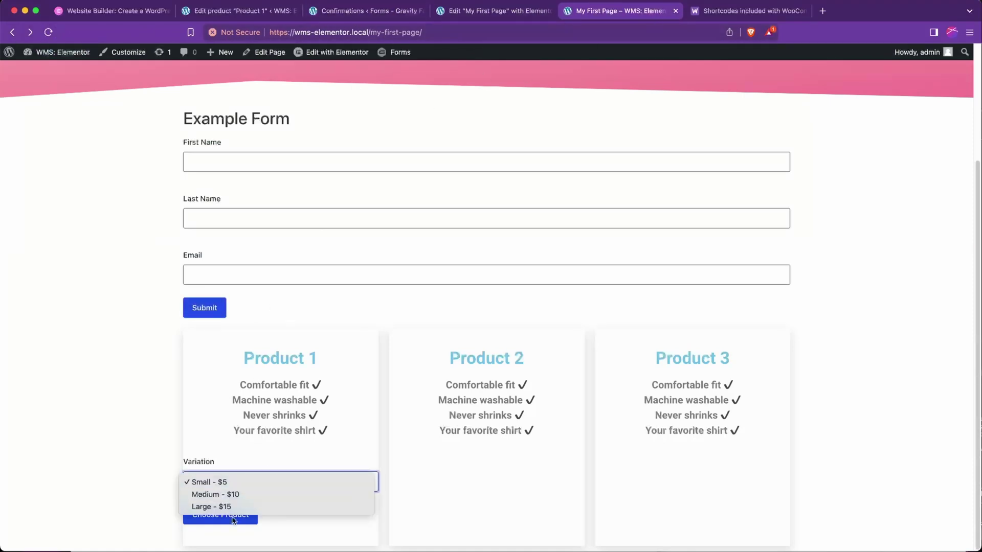
click(241, 507)
click(226, 521)
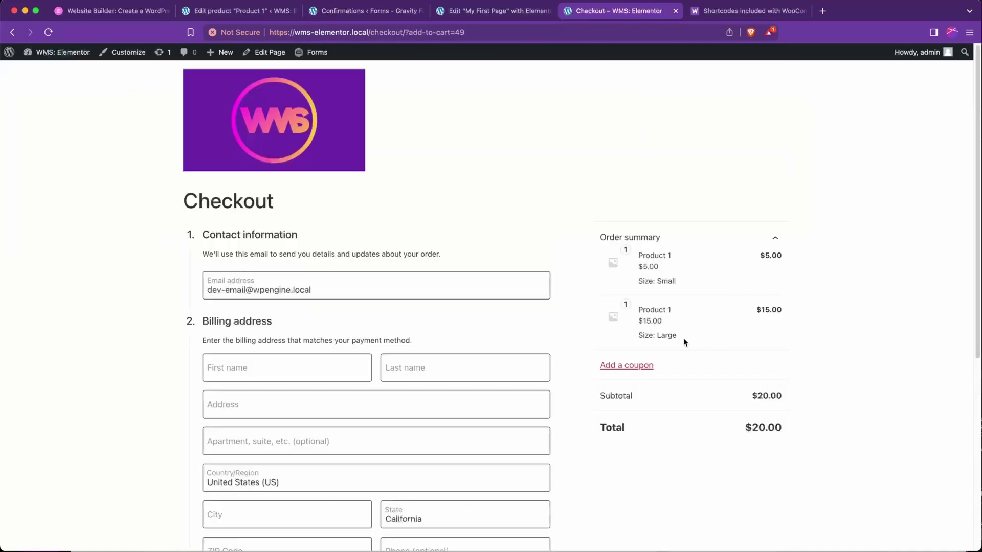
click(12, 32)
click(51, 33)
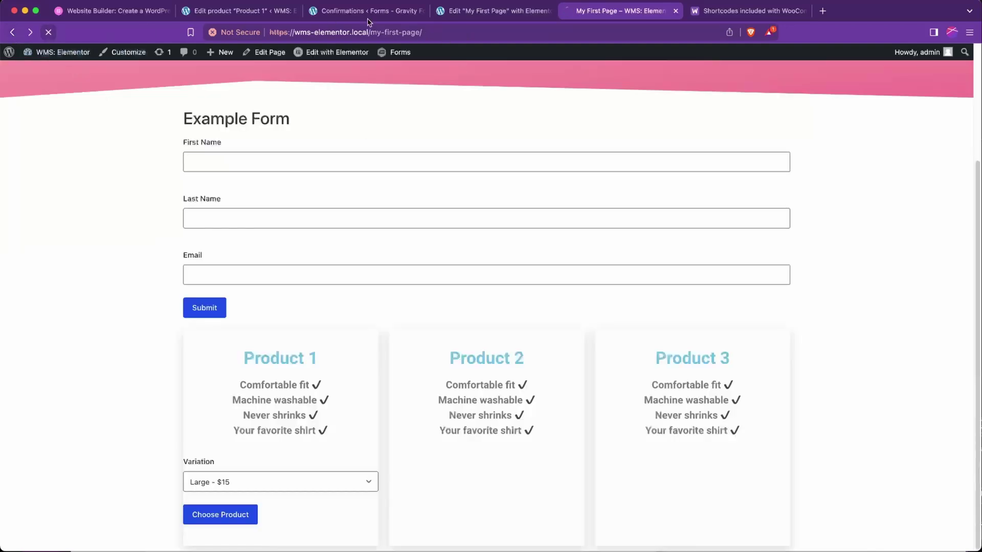
click(491, 11)
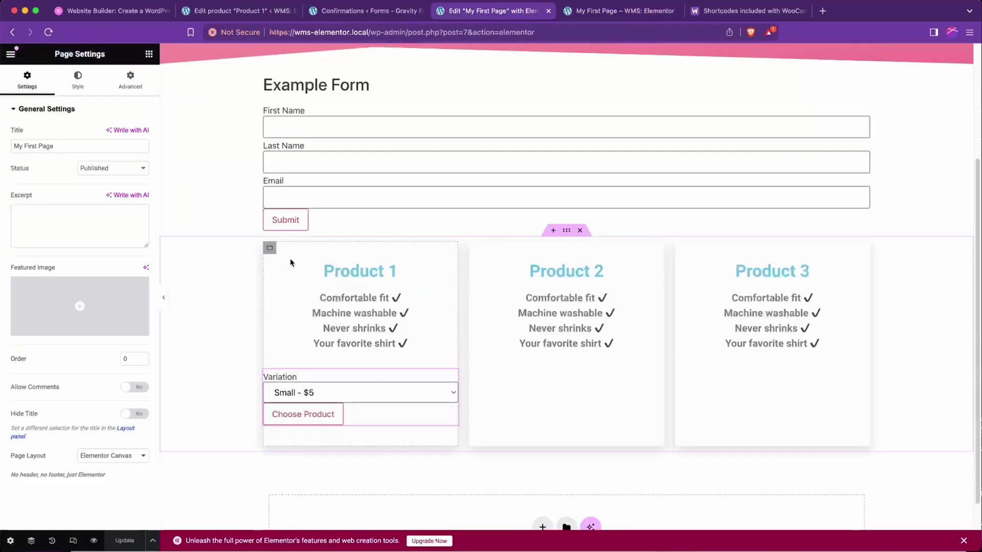
Set the Product 1 container's right and left padding to 15 px
click(269, 248)
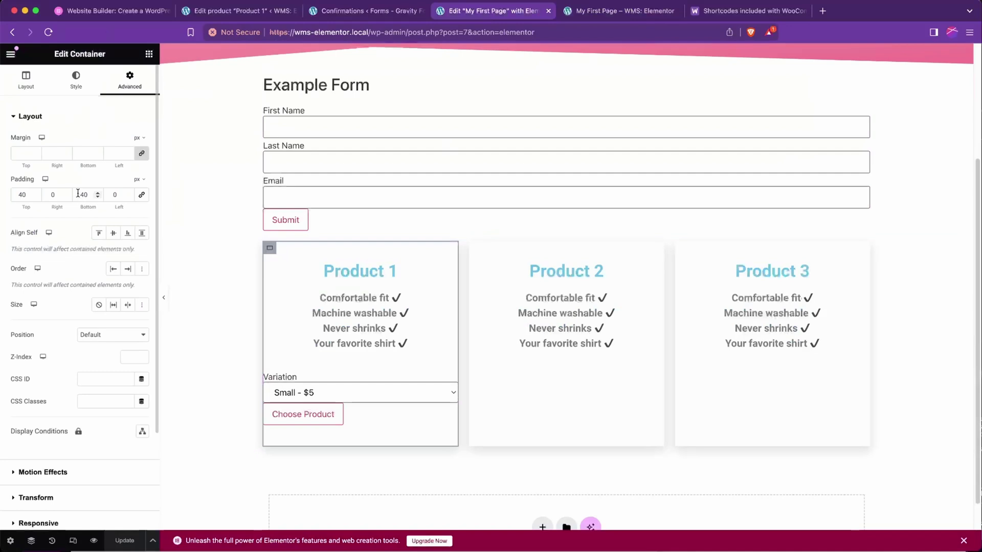
drag(60, 198, 43, 194)
text(15)
click(115, 195)
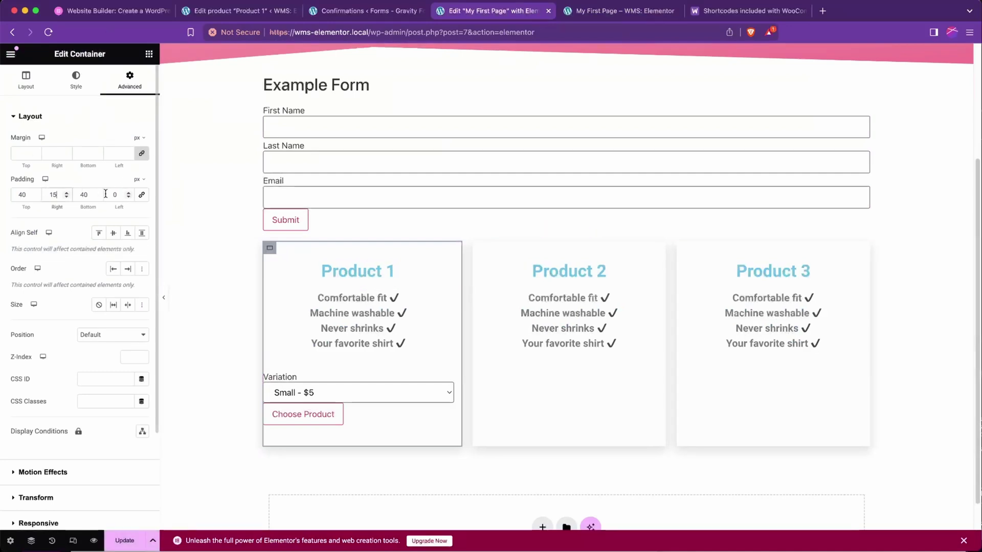
text(15)
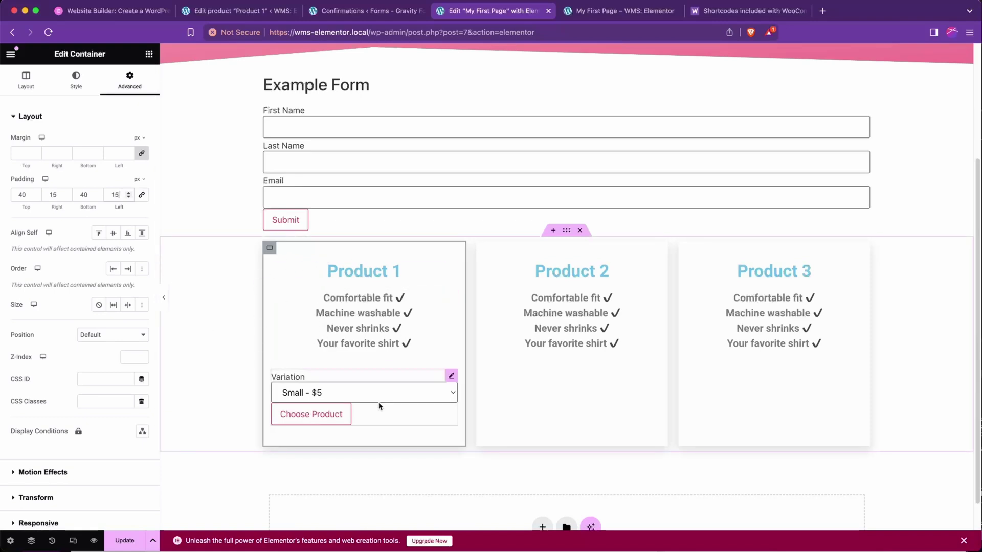
Duplicate the Variation form and move the copy into the Product 2 card
right_click(451, 379)
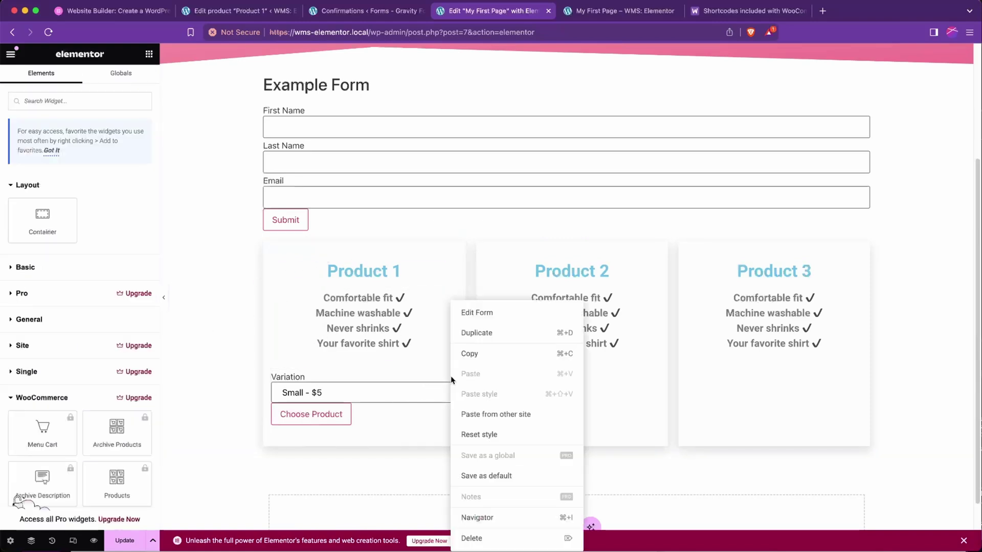
click(505, 333)
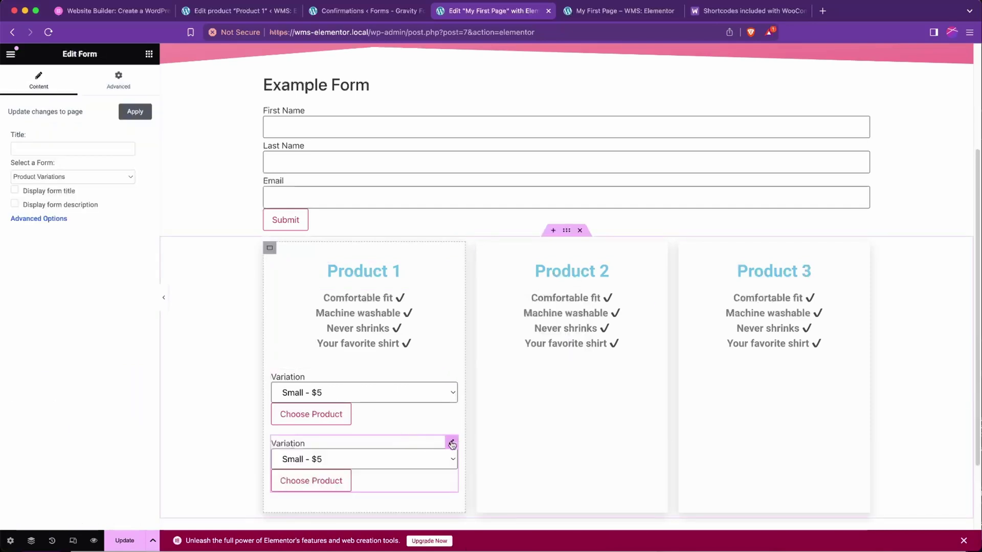
drag(451, 442, 573, 346)
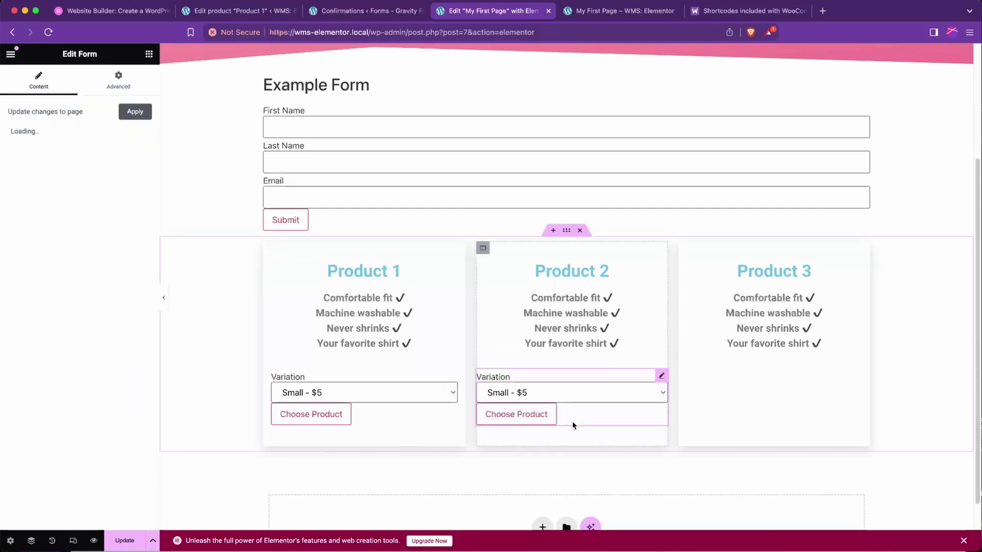
Duplicate Product 2's form into the Product 3 card and update the page
right_click(663, 374)
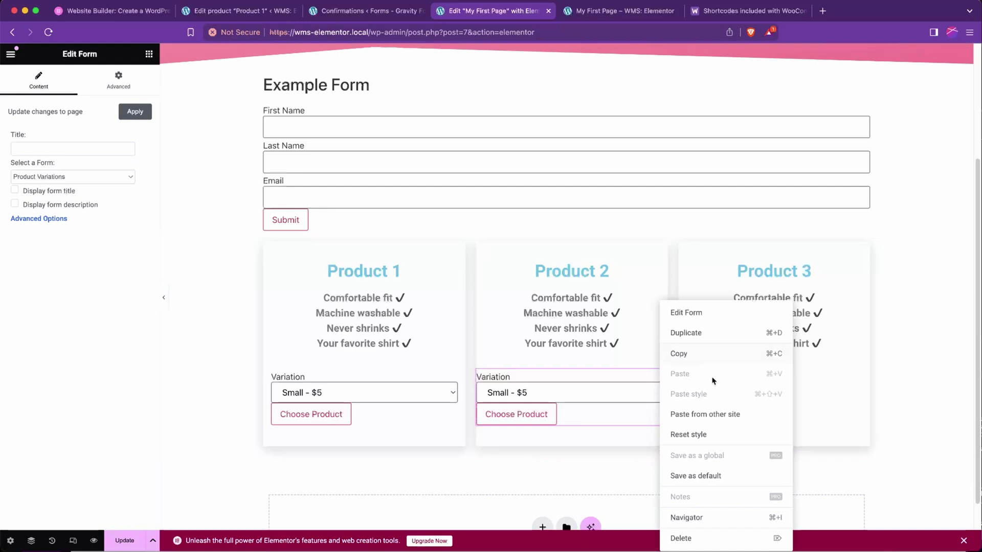
click(744, 333)
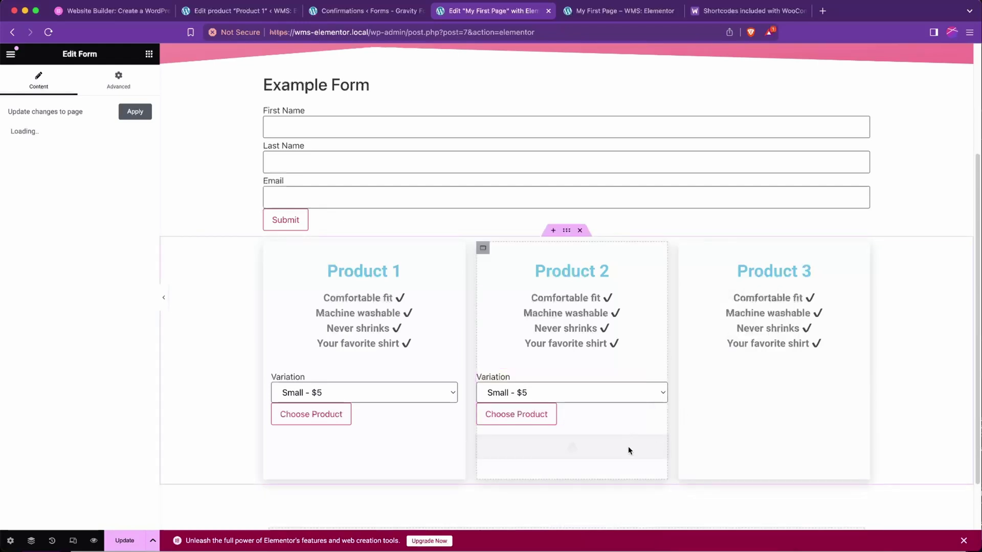
drag(664, 443, 776, 361)
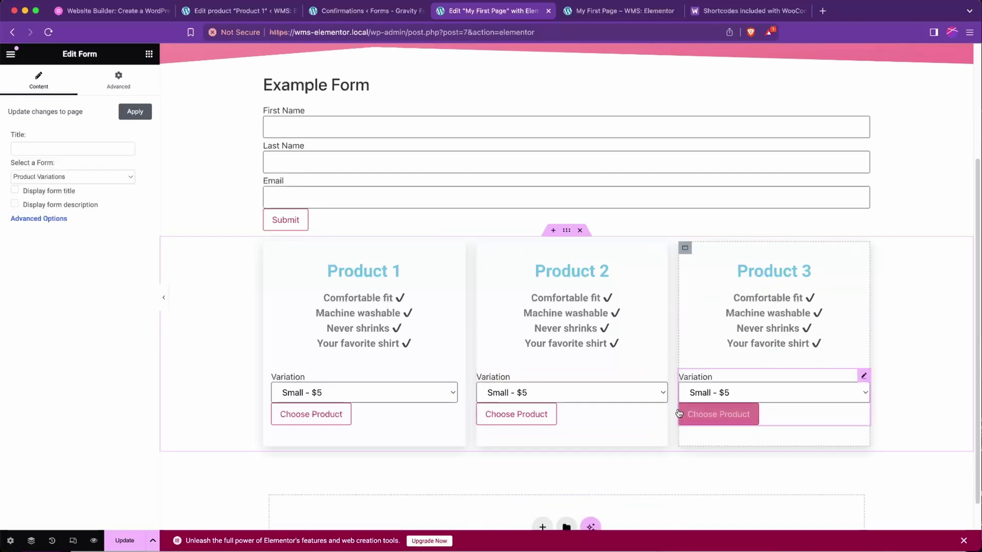
click(123, 540)
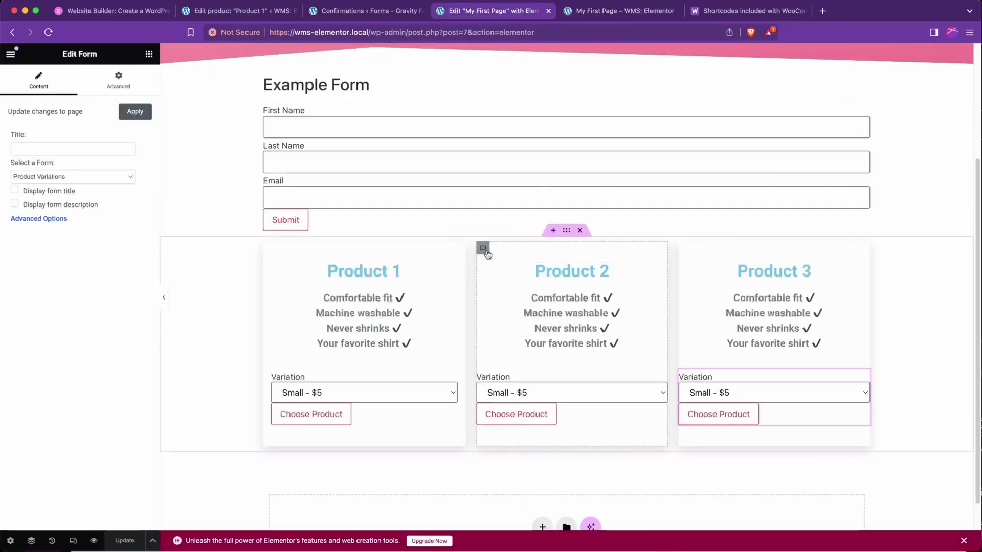
click(483, 249)
Set the Product 2 container's right and left padding to 15 px
click(124, 80)
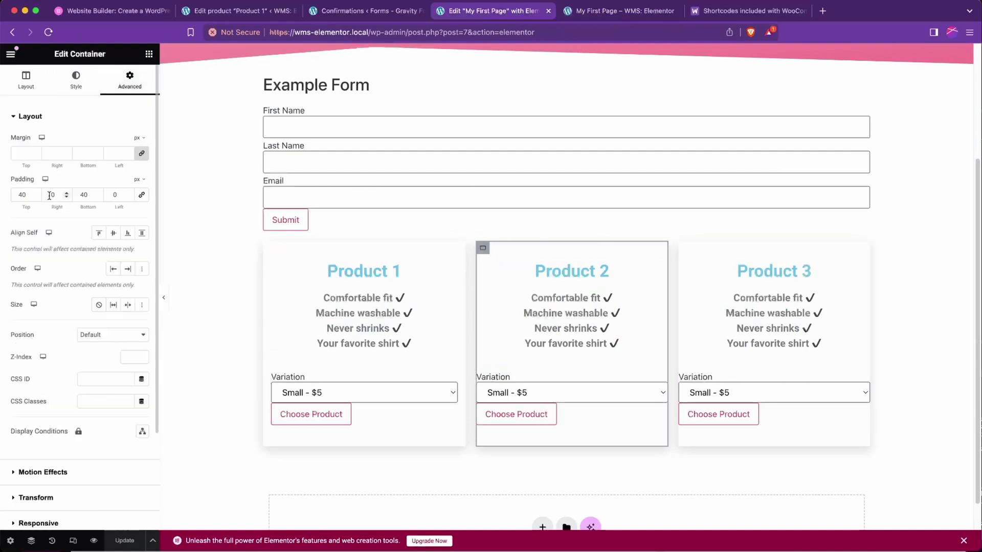
text(15)
click(115, 195)
text(15)
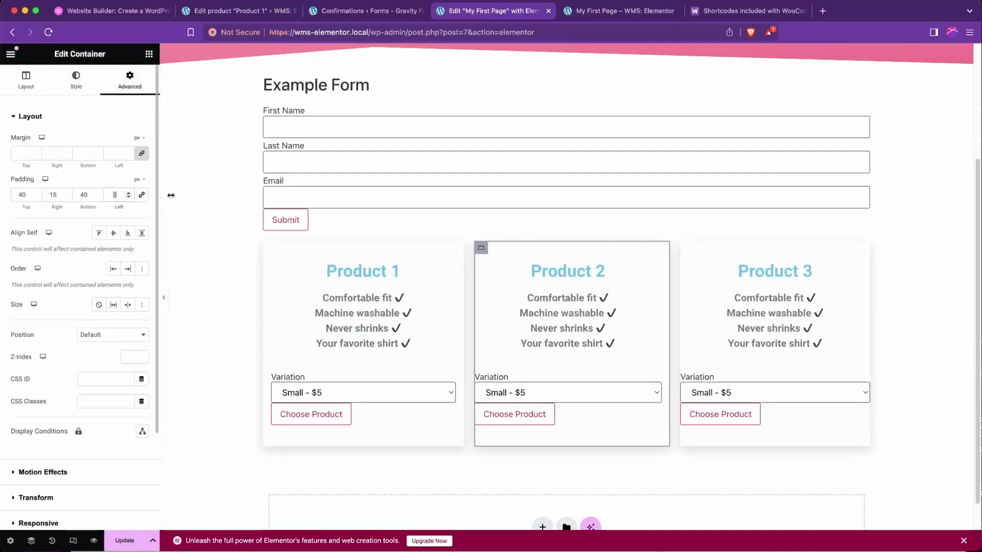
Set the Product 3 container's right and left padding to 15 px and update the page
click(688, 248)
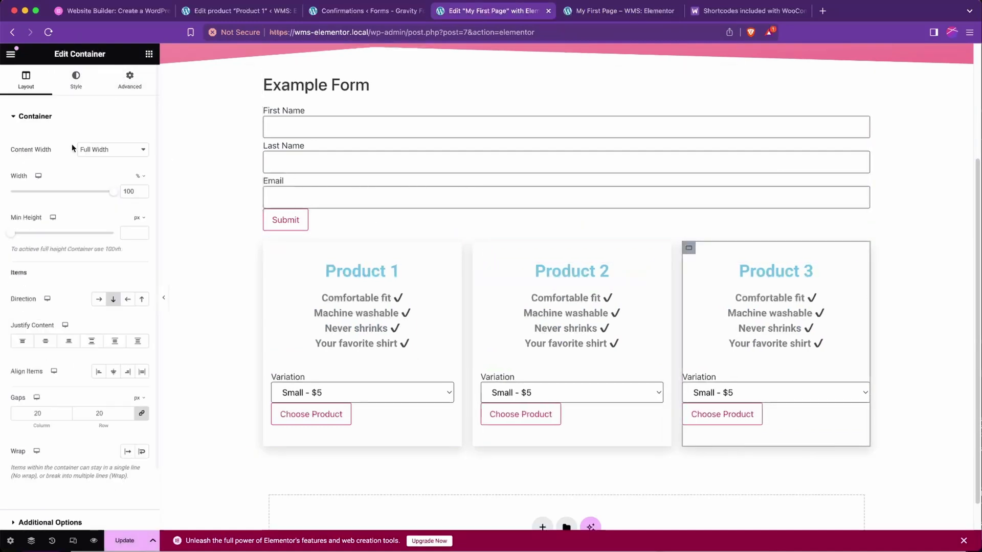
click(131, 80)
click(54, 195)
text(15)
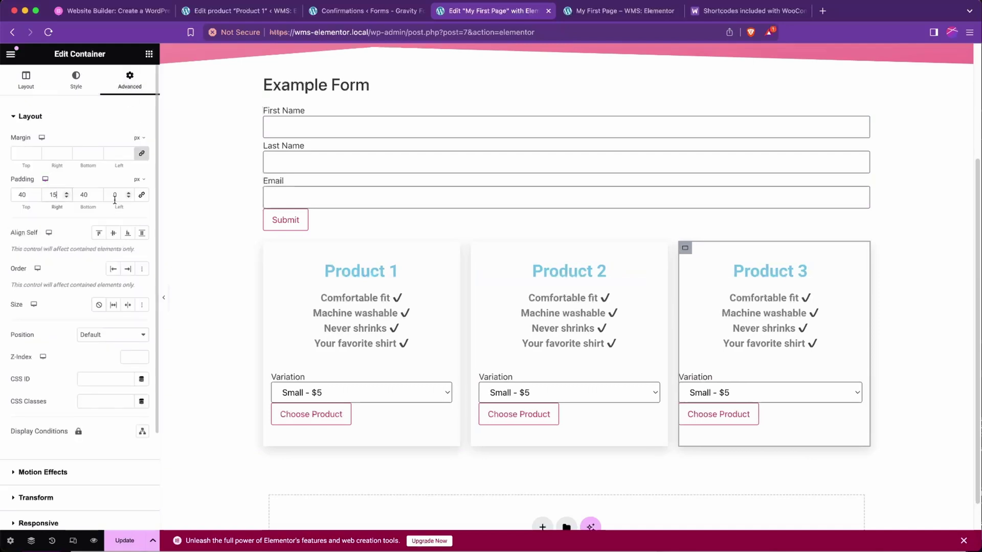
click(115, 195)
text(15)
click(121, 537)
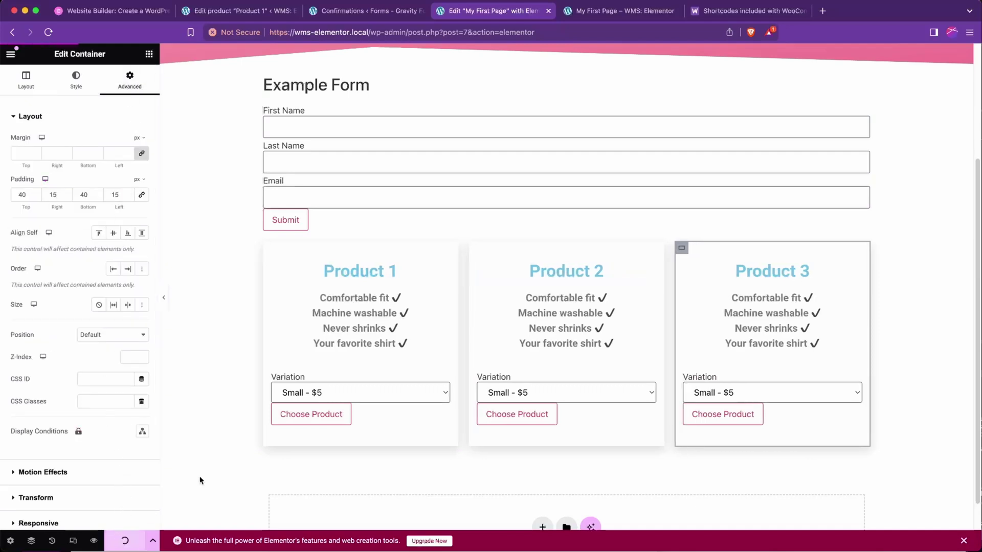
click(619, 21)
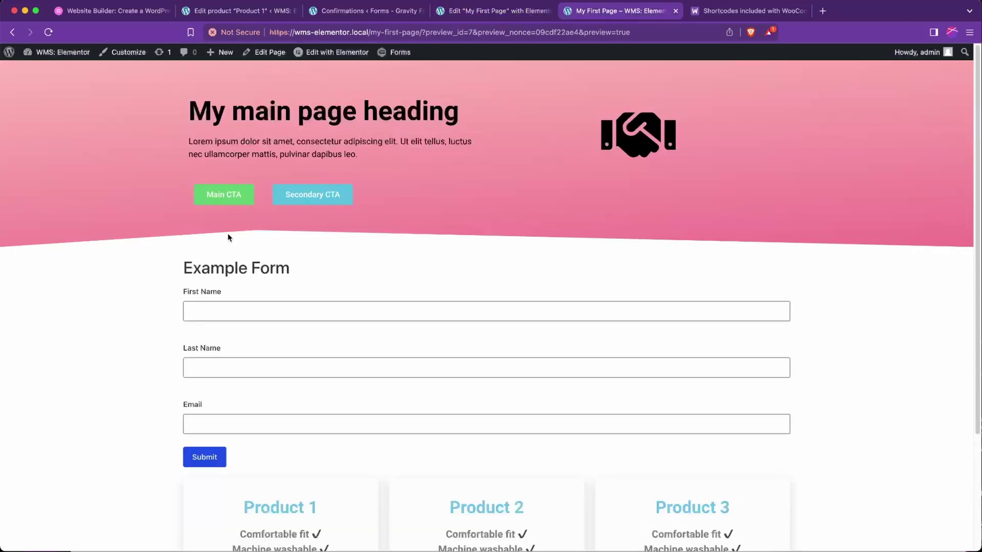
Open and close the Variation dropdowns on Products 1, 2 and 3 to check their Small, Medium and Large options
scroll(228, 235, down, 3)
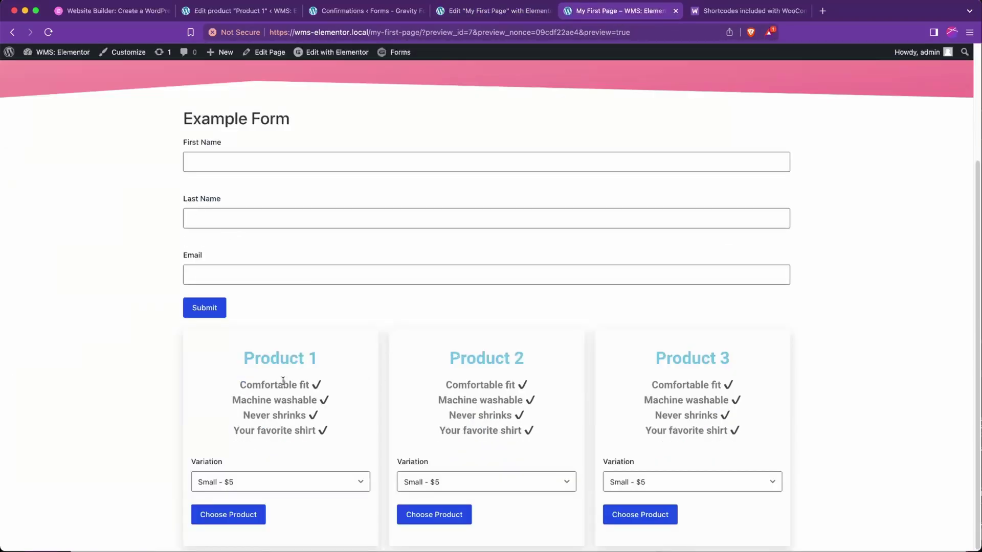
click(214, 481)
click(443, 453)
click(462, 481)
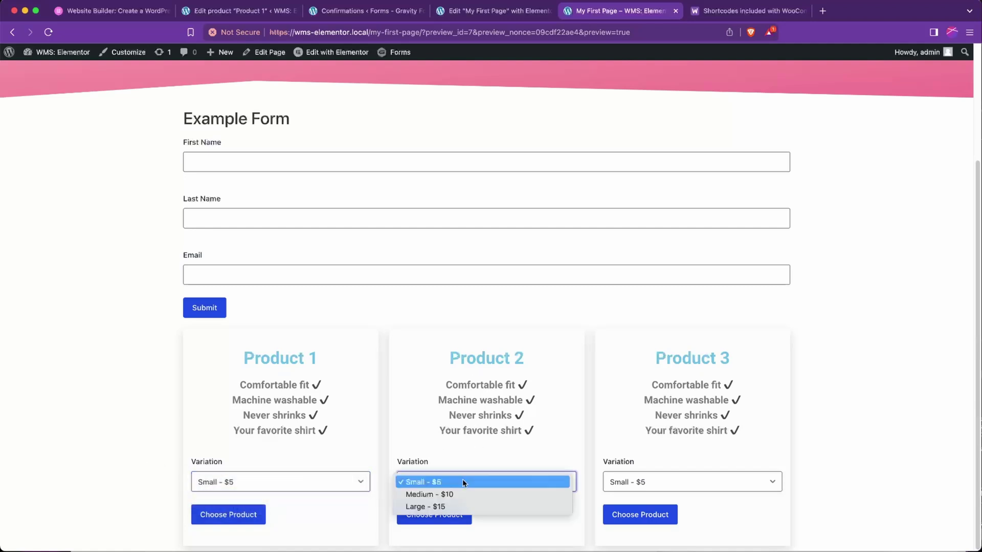
click(657, 406)
click(647, 486)
click(665, 435)
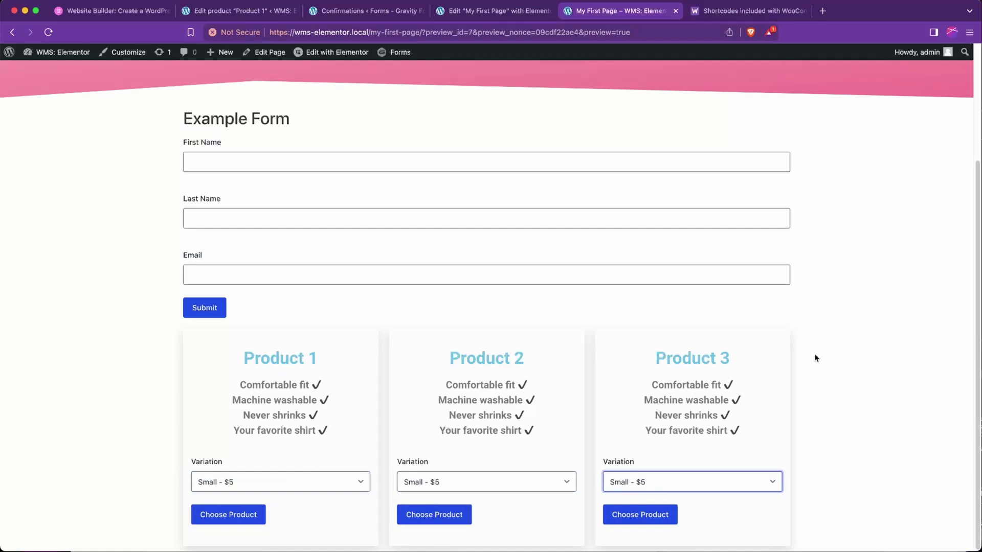
click(832, 364)
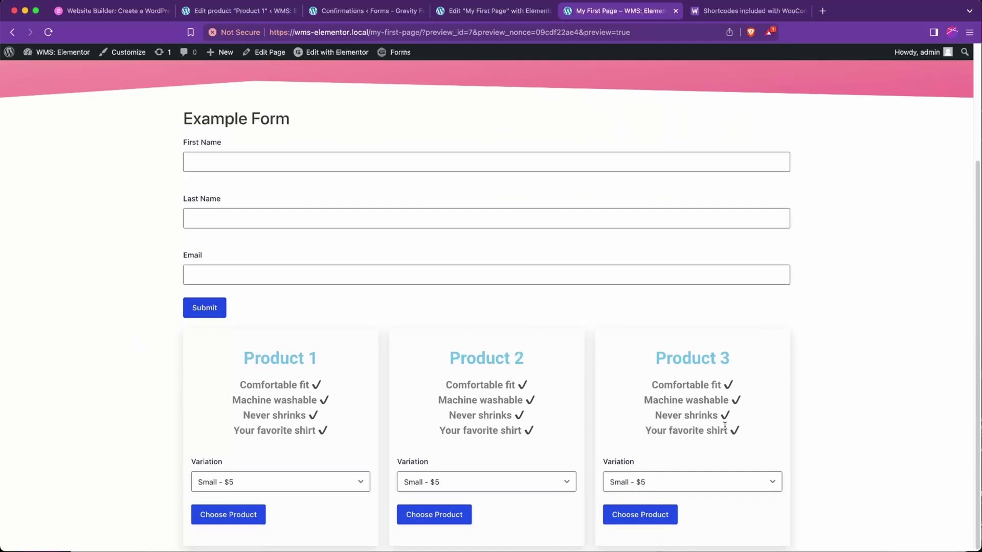
Choose Medium - $10 for Product 3 and submit it to checkout with add-to-cart=48
click(695, 481)
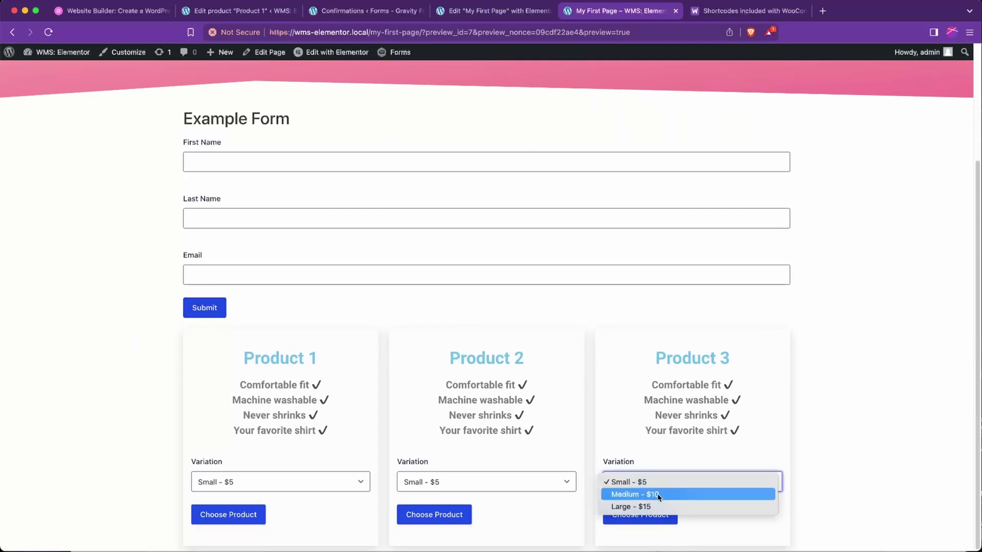
key(Escape)
key(Down)
click(659, 513)
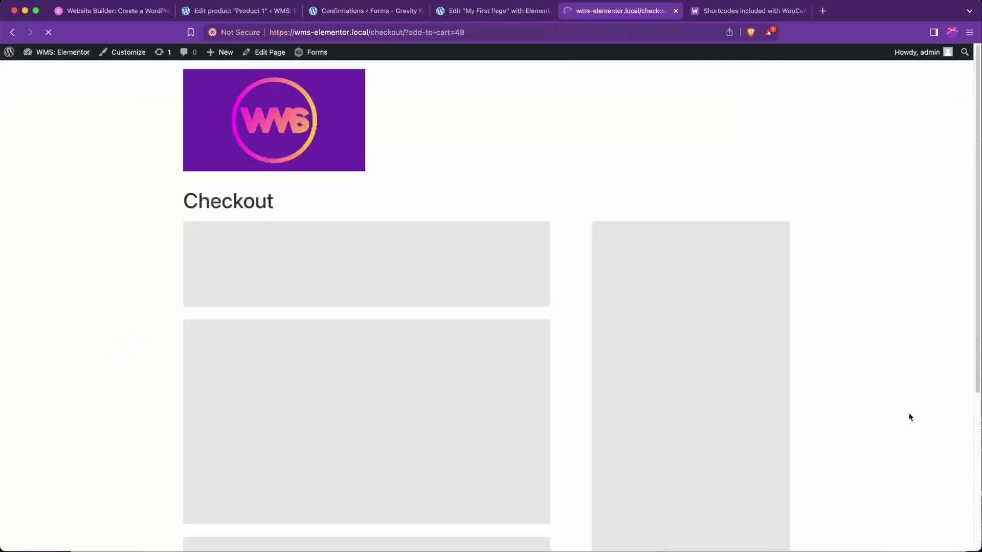